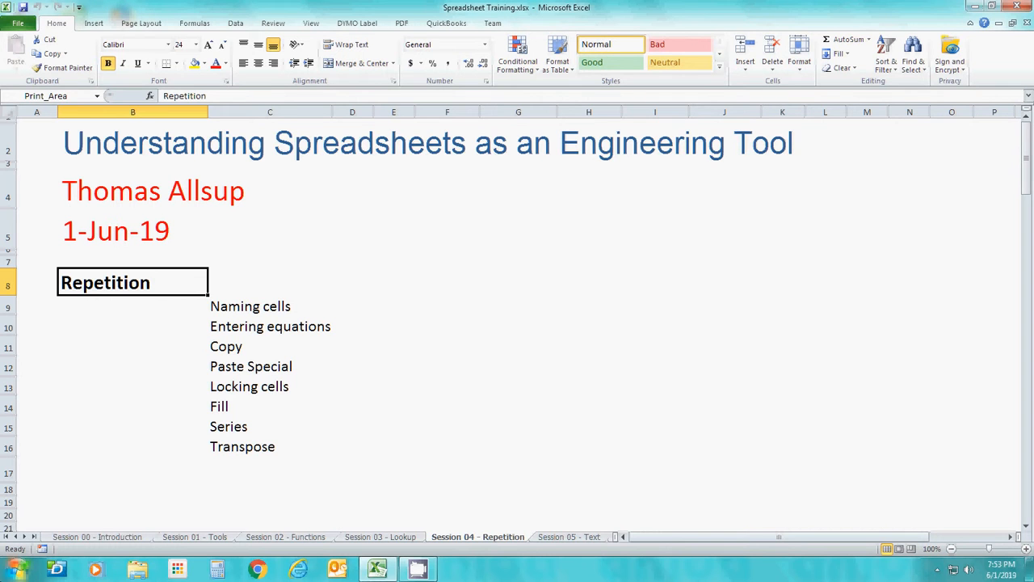
Go down the Repetition sheet to the boxed volume calculation and look over the block
key("Down")
key("Down")
key("Down")
key("Down")
key("Down")
key("Down")
key("Down")
key("Down")
key("Down")
key("Down")
key("Down")
key("Down")
key("Down")
key("Down")
key("Down")
key("Down")
key("Down")
key("Down")
key("Down")
key("Down")
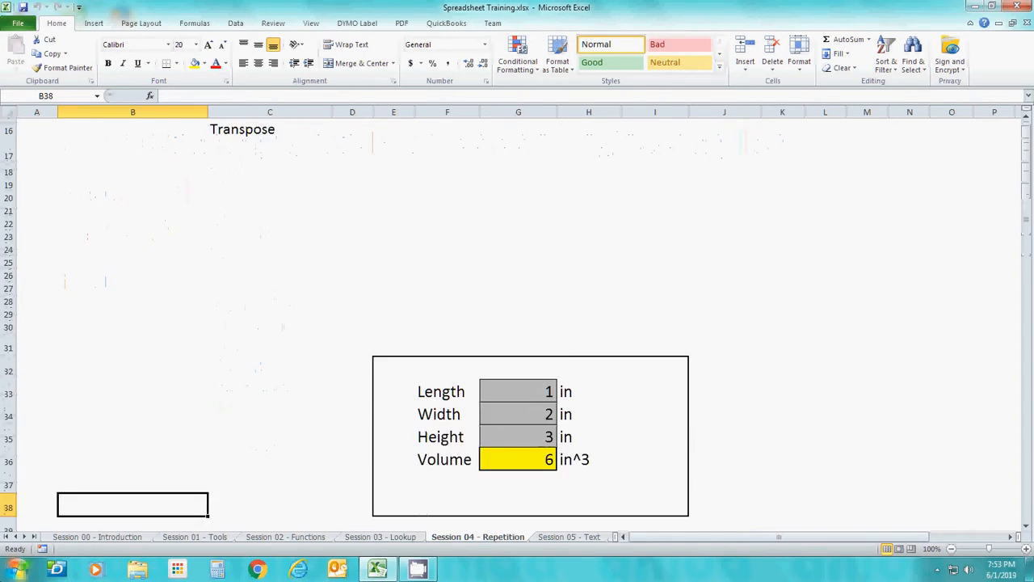
key("Down")
key("Down")
key("Down")
key("Down")
key("Down")
key("Right")
key("Right")
key("Right")
key("Right")
key("Right")
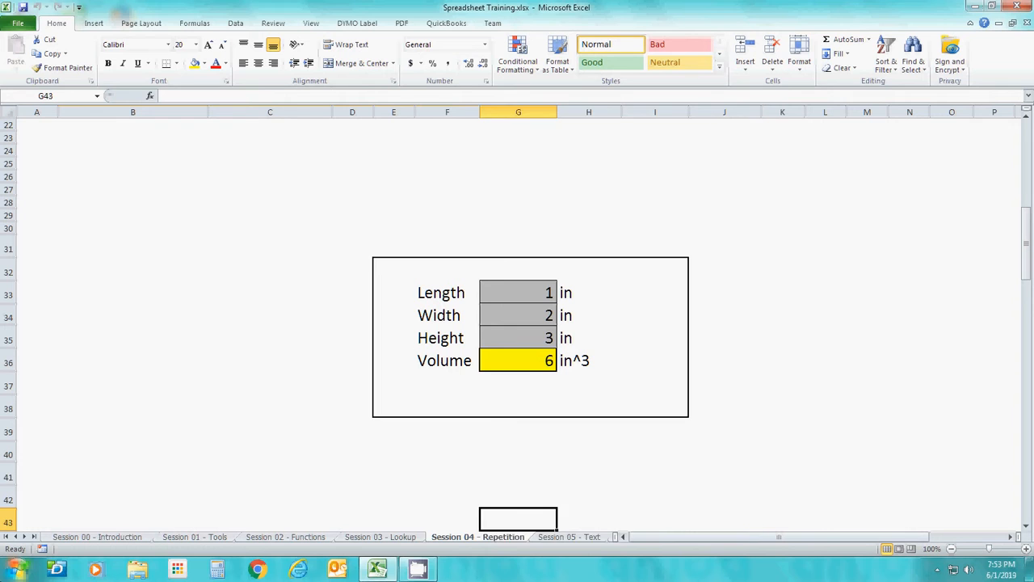
key("Right")
key("Right")
key("Right")
key("Up")
key("Up")
key("Up")
key("Up")
key("Up")
key("Up")
key("Up")
key("Up")
key("Up")
key("Up")
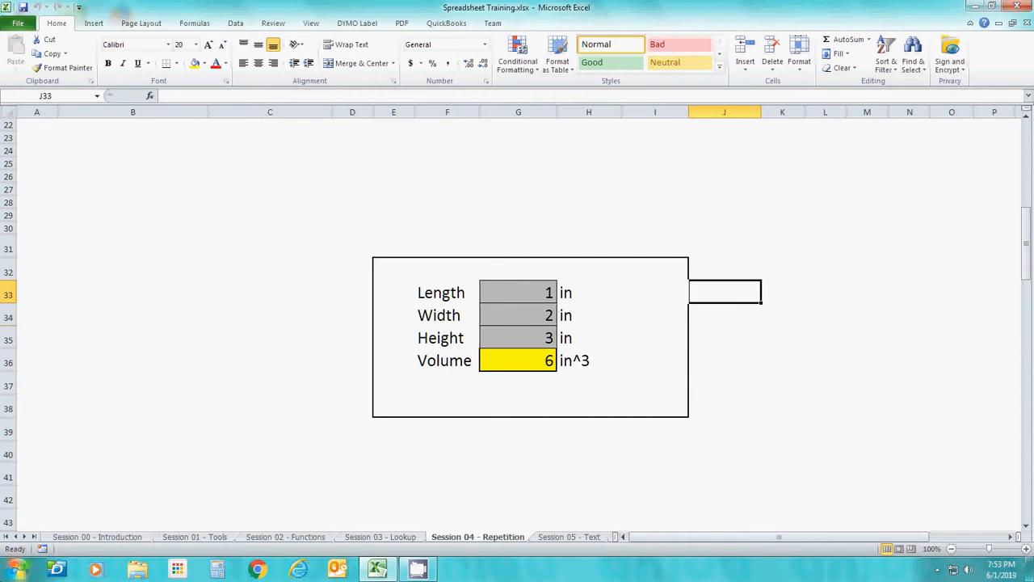
Examine the labels of the volume calculation and the formula in its Volume cell
key("Left")
key("Left")
key("Left")
key("Left")
key("Left")
key("Down")
key("Right")
key("Down")
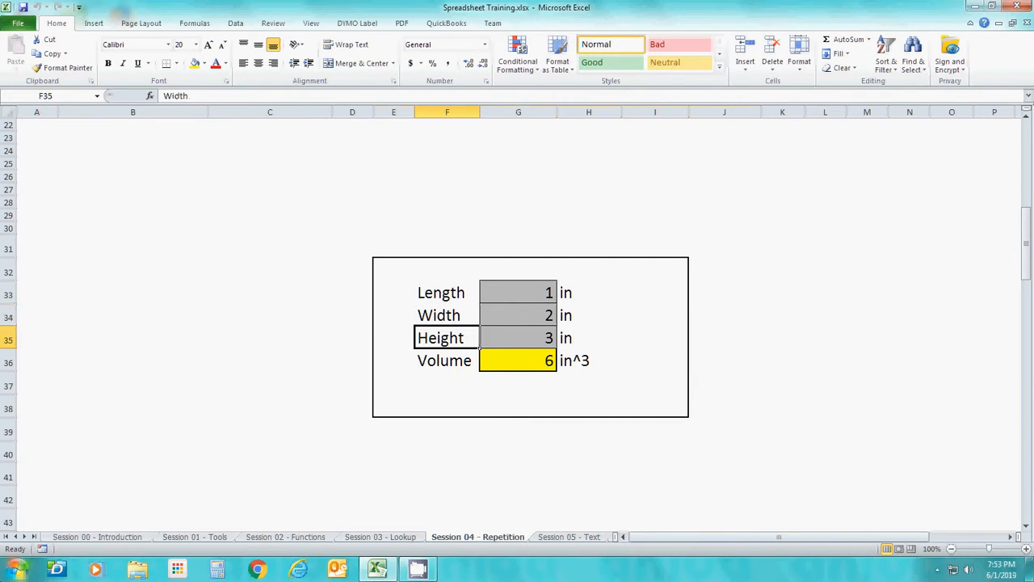
key("Down")
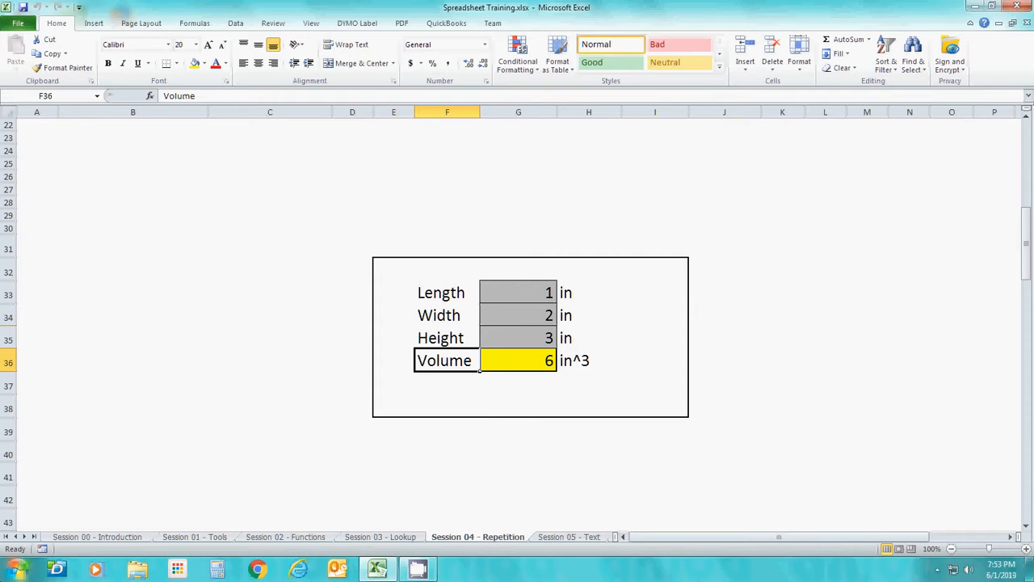
key("Right")
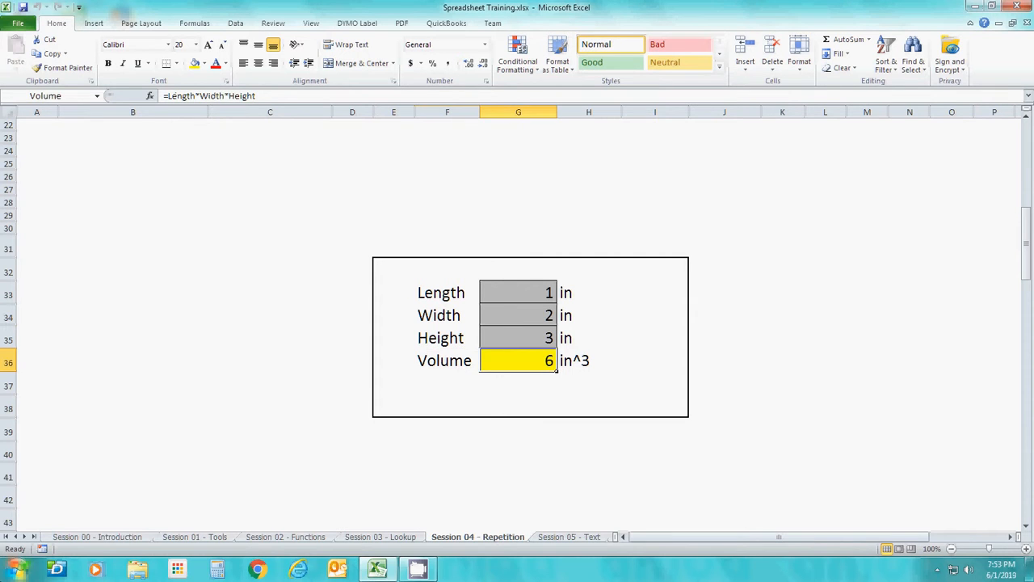
Review the row labels from Length to Volume and the unit beside each value
key("Left")
key("Up")
key("Up")
key("Up")
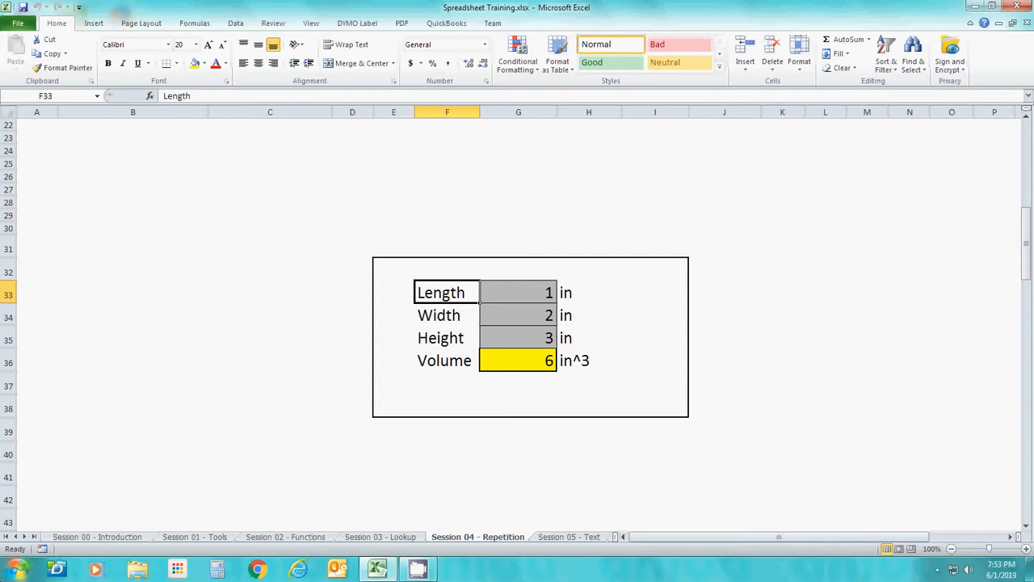
key("Down")
key("Down")
key("Down")
key("Up")
key("Up")
key("Up")
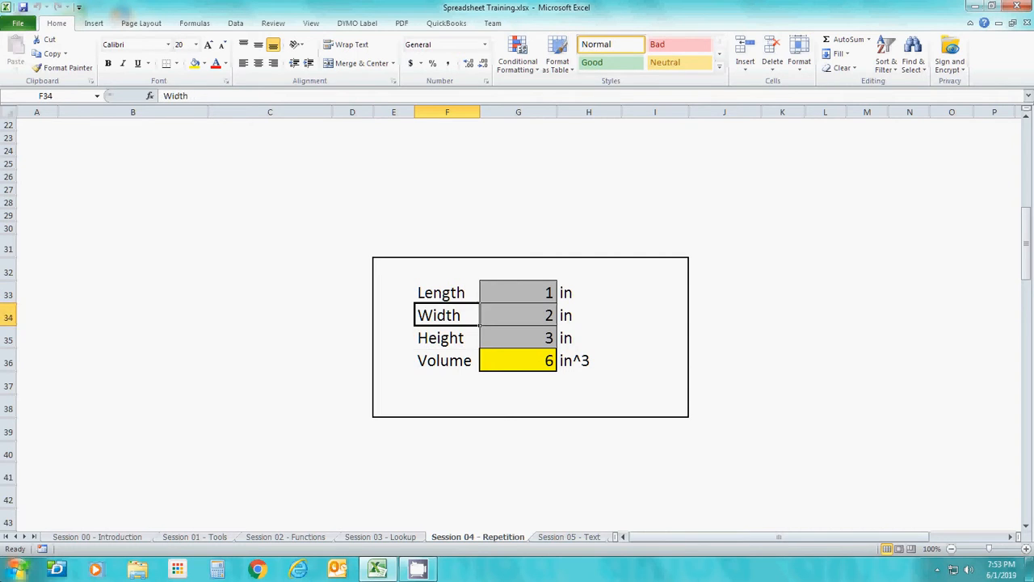
key("Right")
key("Right")
key("Down")
key("Down")
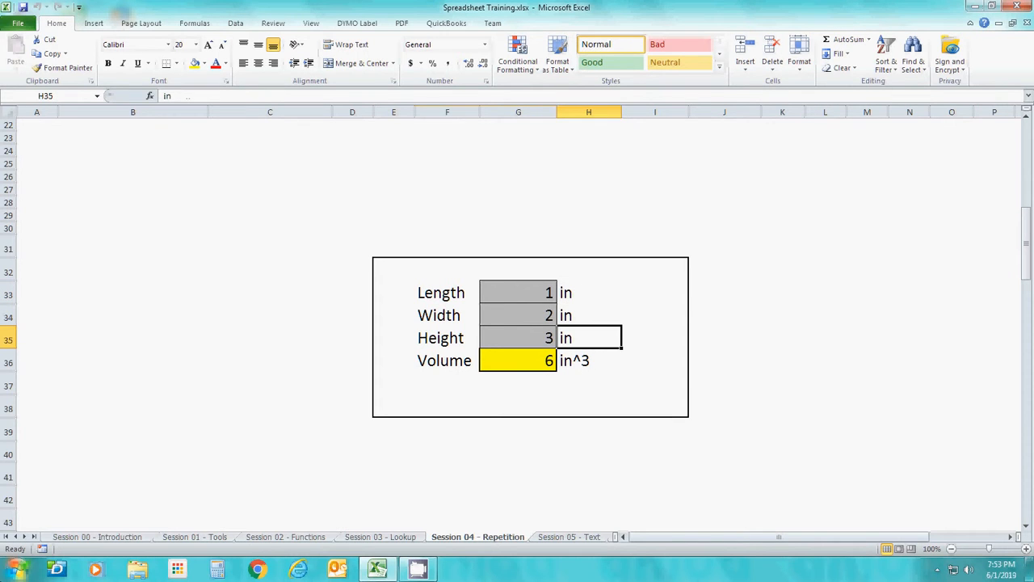
key("Down")
key("Up")
key("Up")
key("Up")
key("Left")
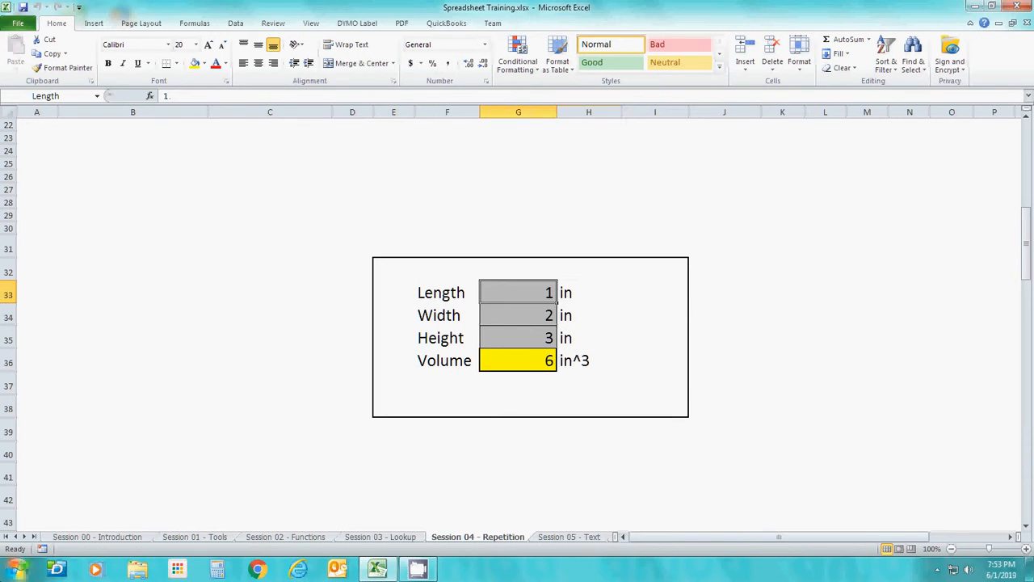
Inspect the cell names and contents of the Length, Width, Height and Volume value cells
key("Down")
key("Down")
key("Down")
key("Up")
key("Up")
key("Up")
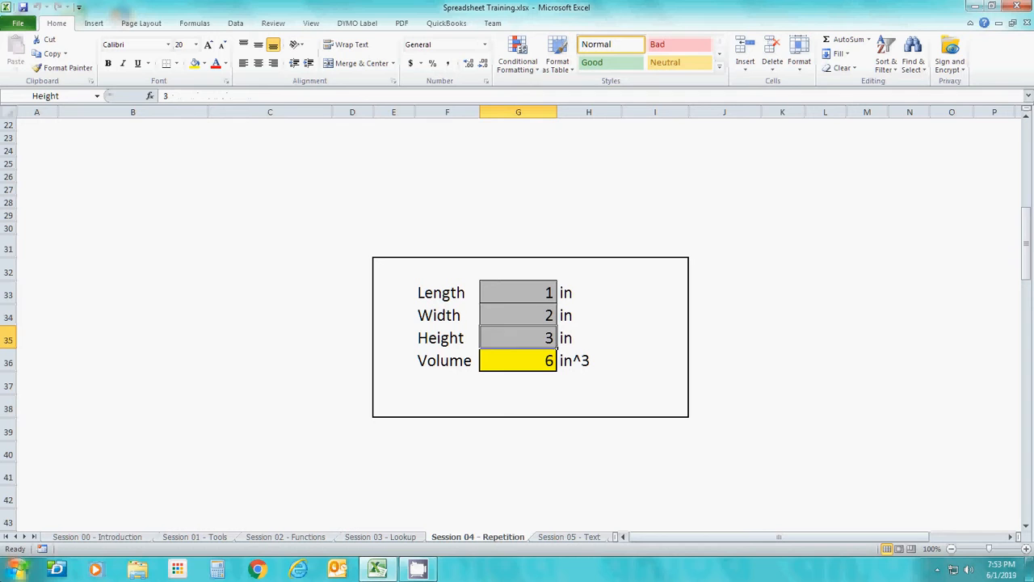
key("Down")
key("Up")
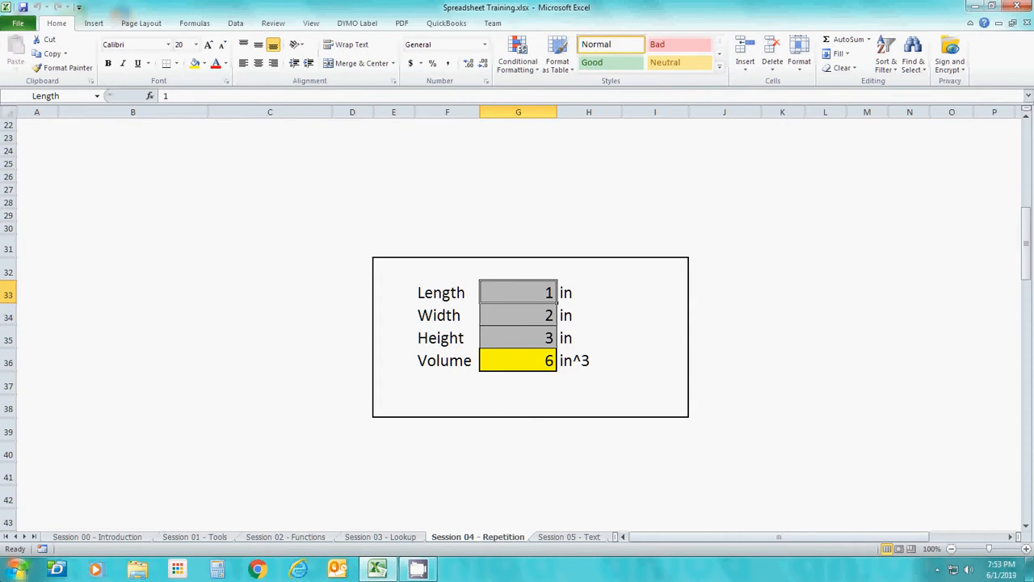
key("Down")
key("Down")
key("Down")
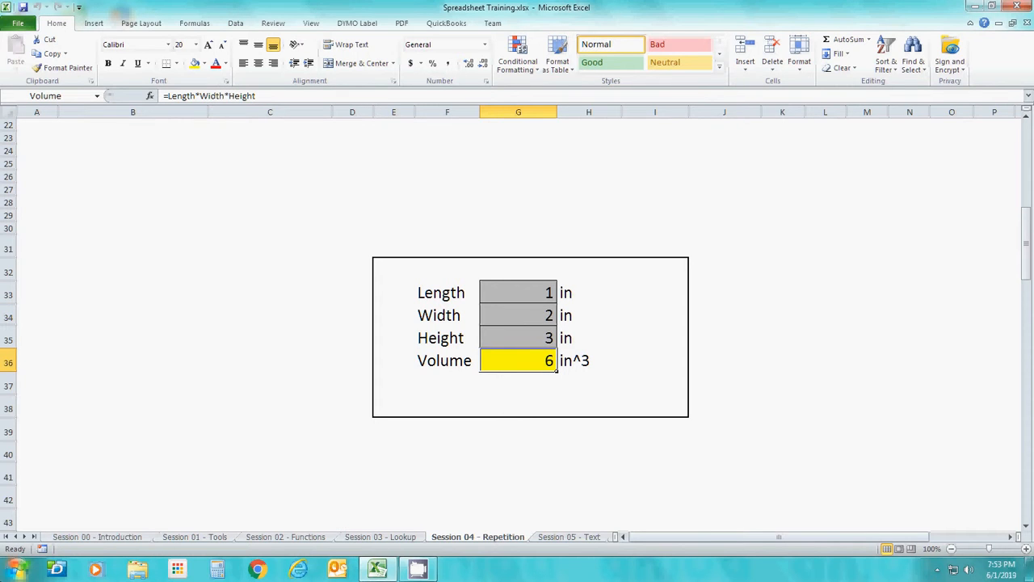
key("Up")
key("Up")
key("Up")
key("Up")
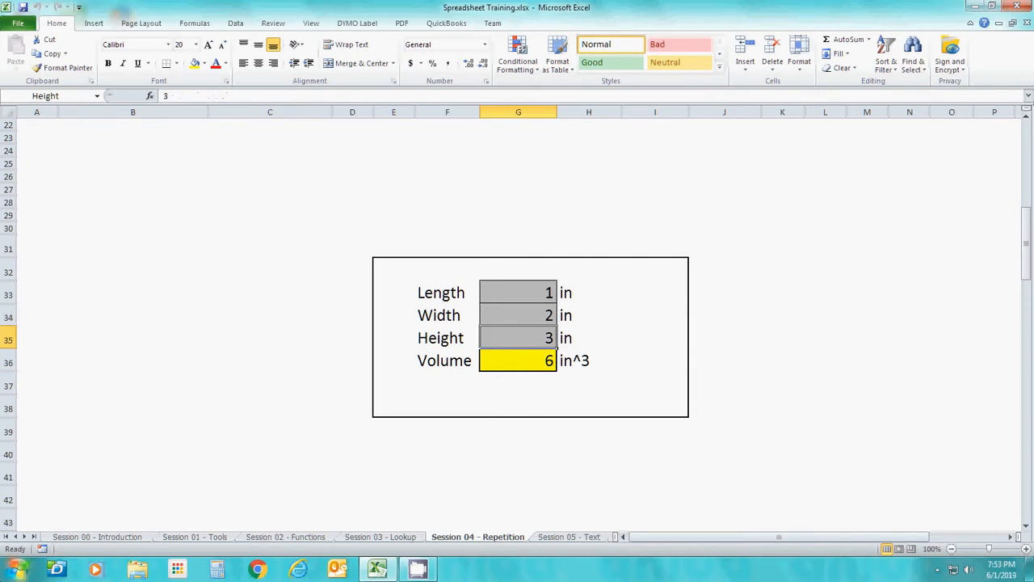
Set the Length to 2 and the Width to 3 in the volume calculation
key("Down")
key("Down")
key("Down")
key("Down")
key("Down")
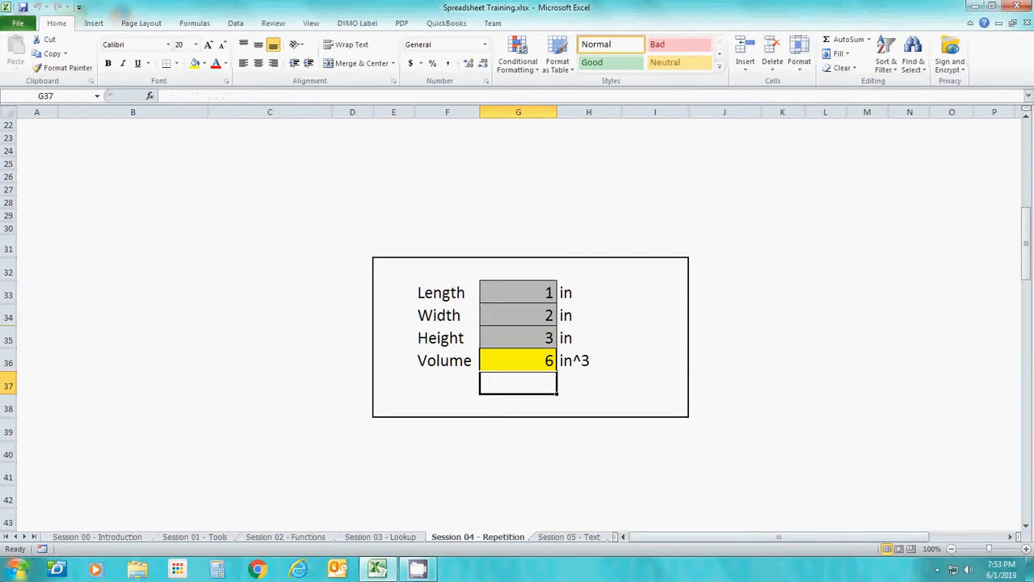
key("Down")
key("Up")
key("Up")
key("Up")
key("Up")
key("Up")
type("2")
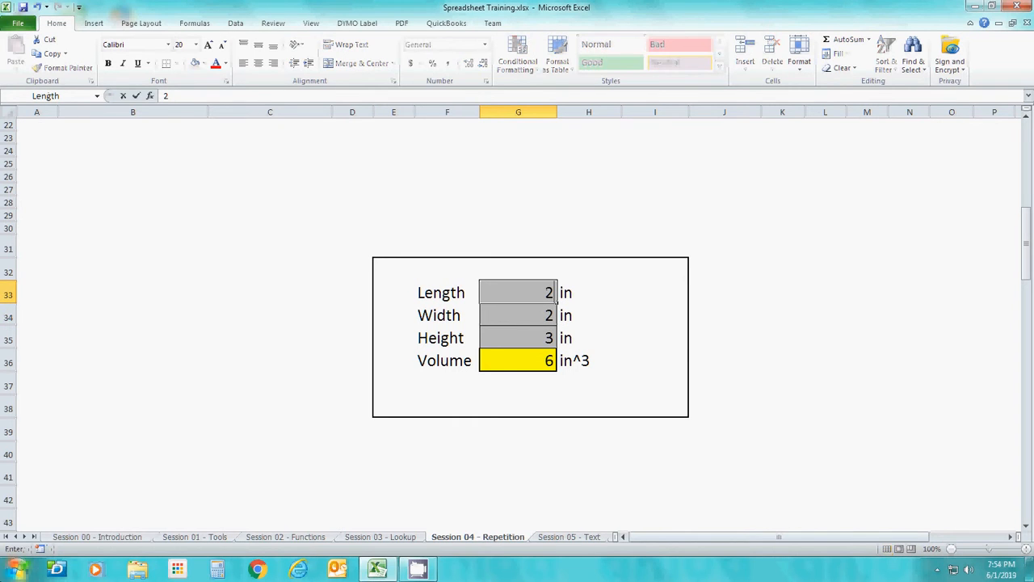
key("Return")
type("3")
key("Return")
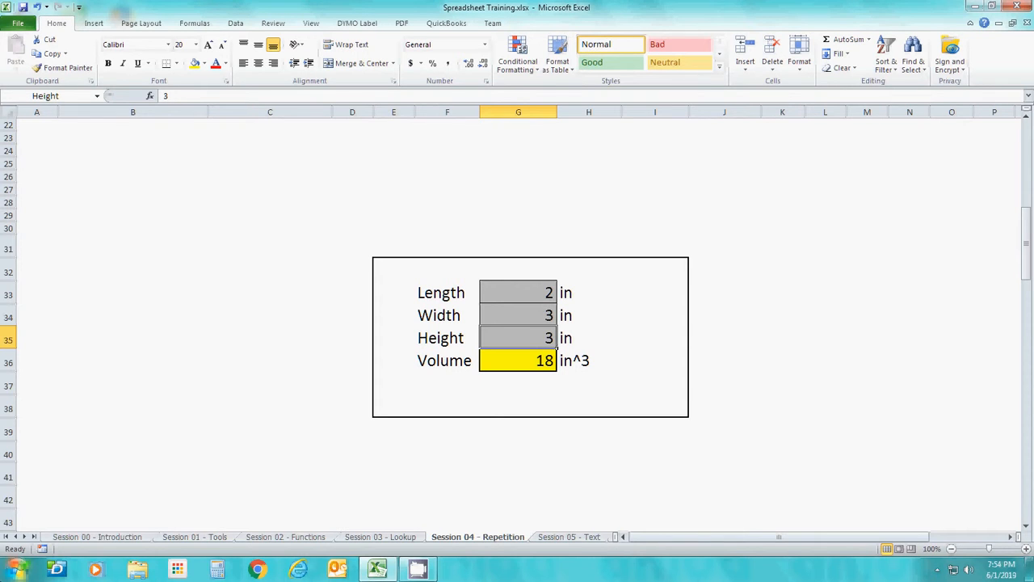
Enter the title "Volume of a Rectangular Solid" in F32, above the Length label
key("Up")
key("Up")
key("Up")
key("Left")
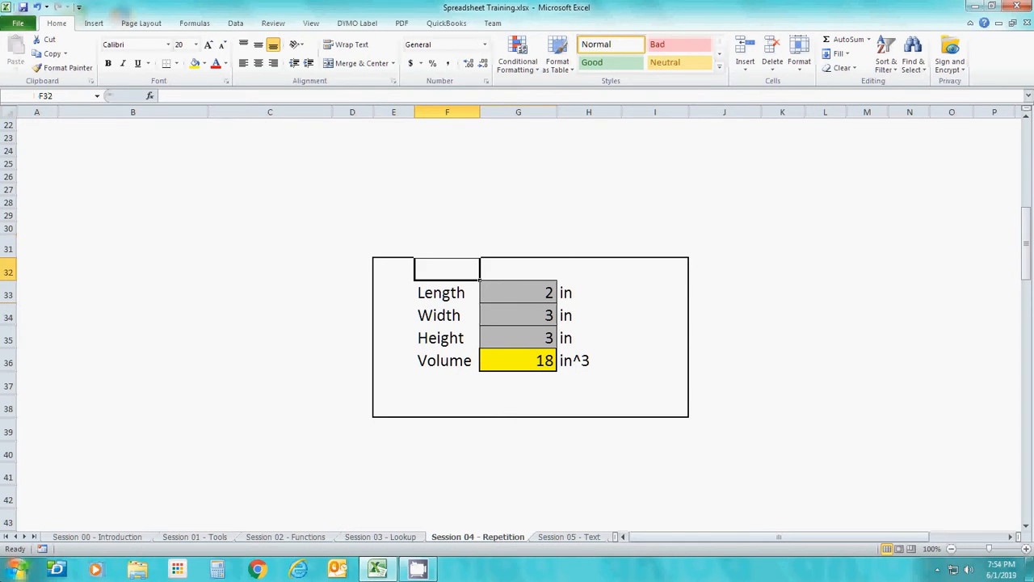
type("Volume o")
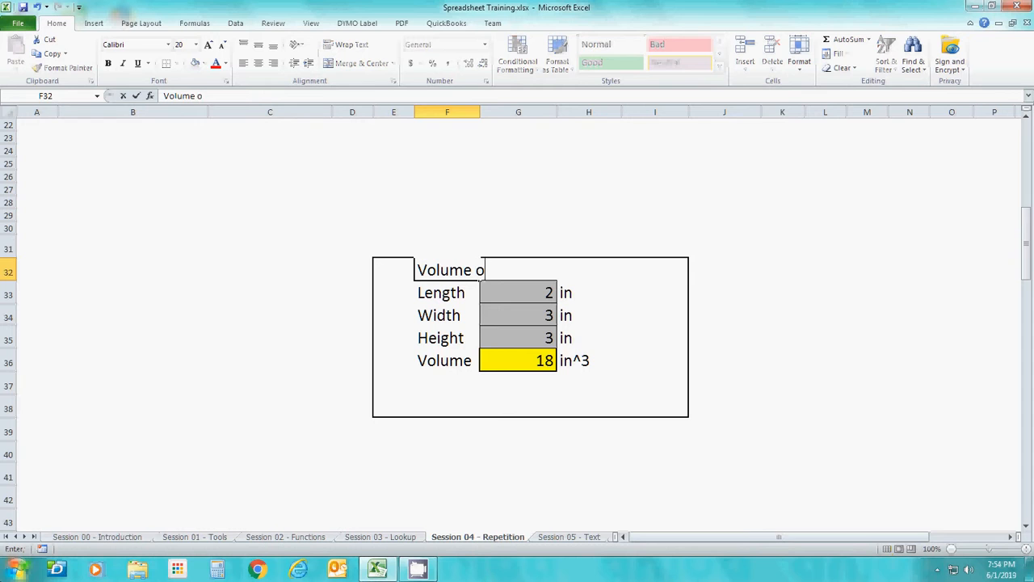
type("f a Rectu")
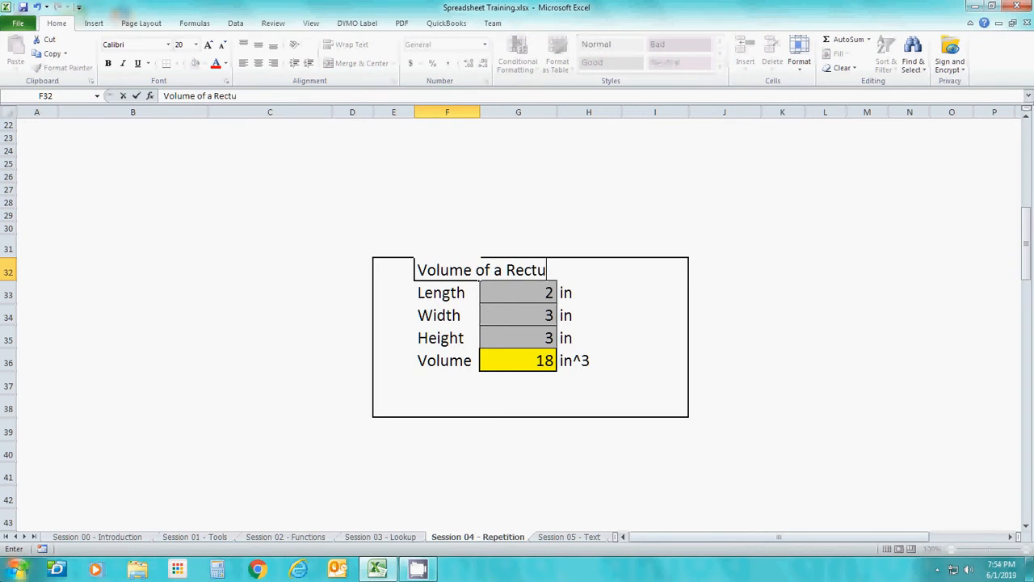
key("BackSpace")
type("angula")
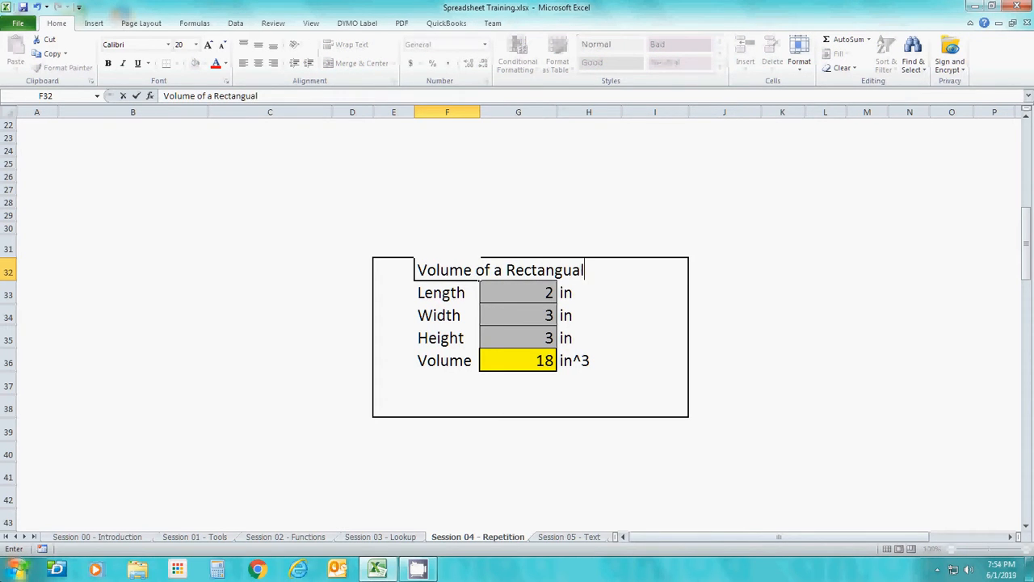
type("r Solid")
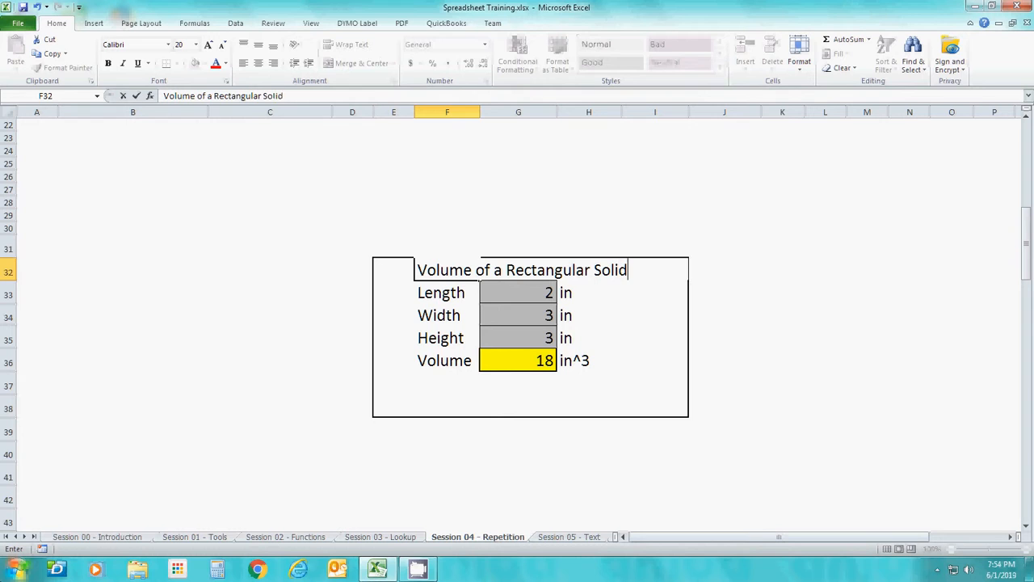
key("Return")
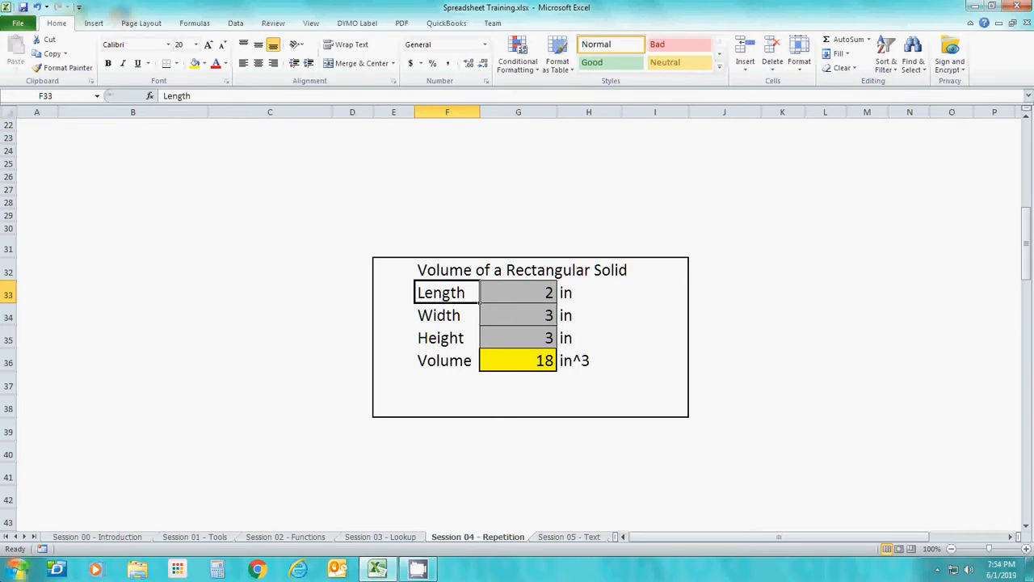
Enter the unlabelled values 1, 2 and 3 in cells M33 to M35
key("Right")
key("Right")
key("Right")
key("Right")
key("Right")
key("Right")
key("Right")
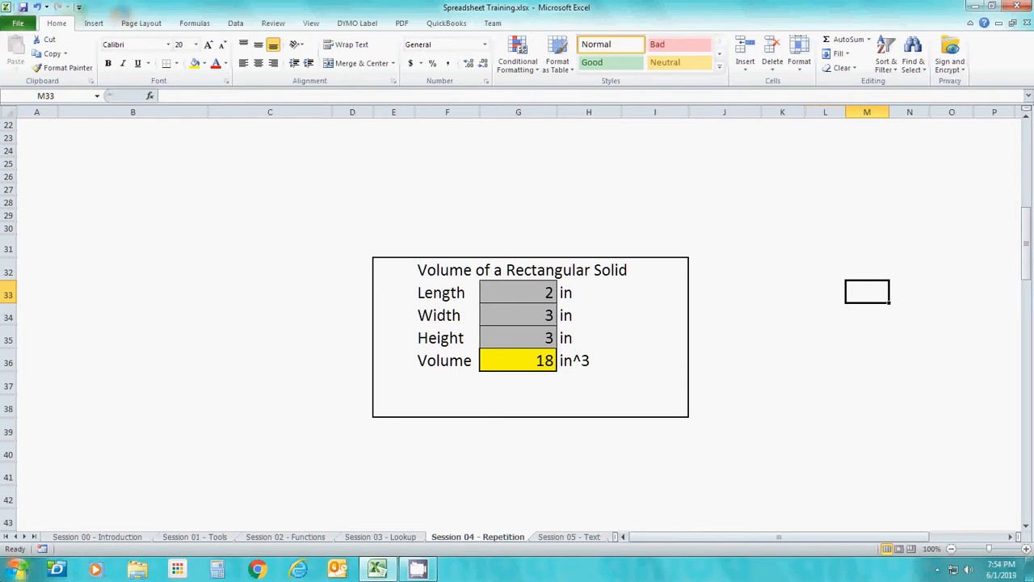
type("1")
key("Return")
type("2")
key("Return")
type("3")
key("Return")
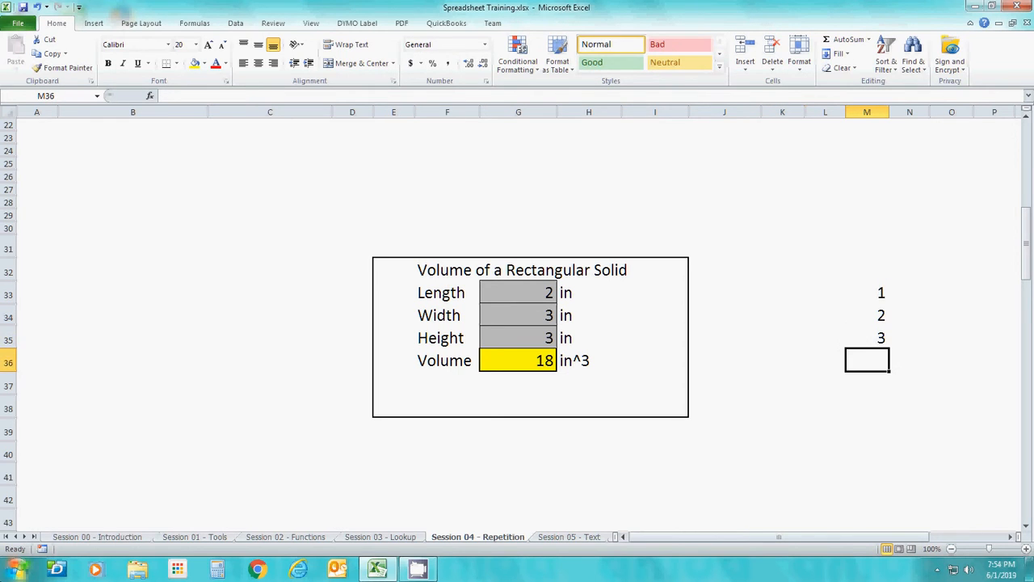
Enter the formula =M33*M34*M35 in M36, below the unlabelled values
type("=")
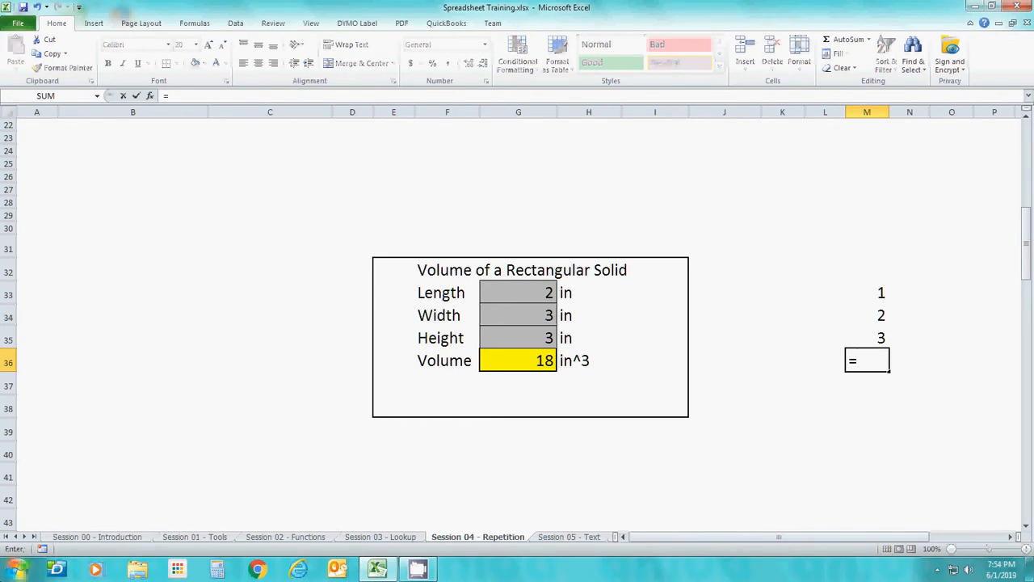
key("Up")
key("Up")
key("Up")
type("*")
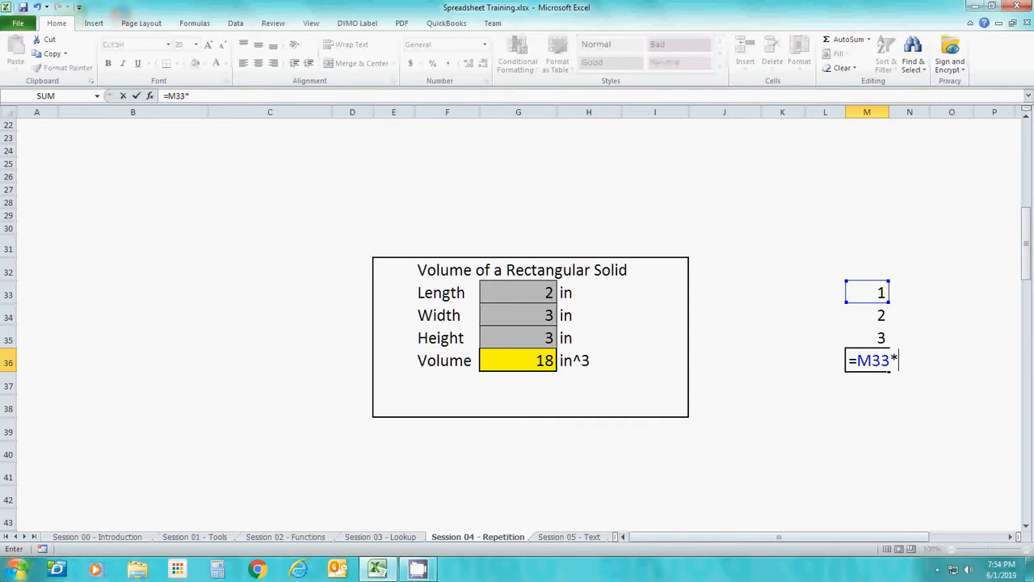
key("Up")
key("Up")
type("*")
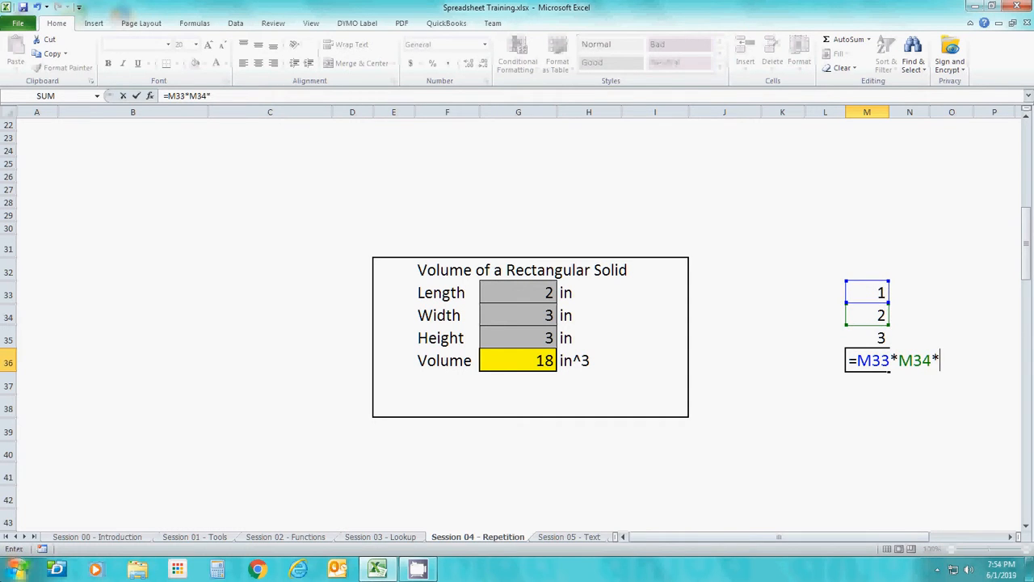
key("Up")
key("Return")
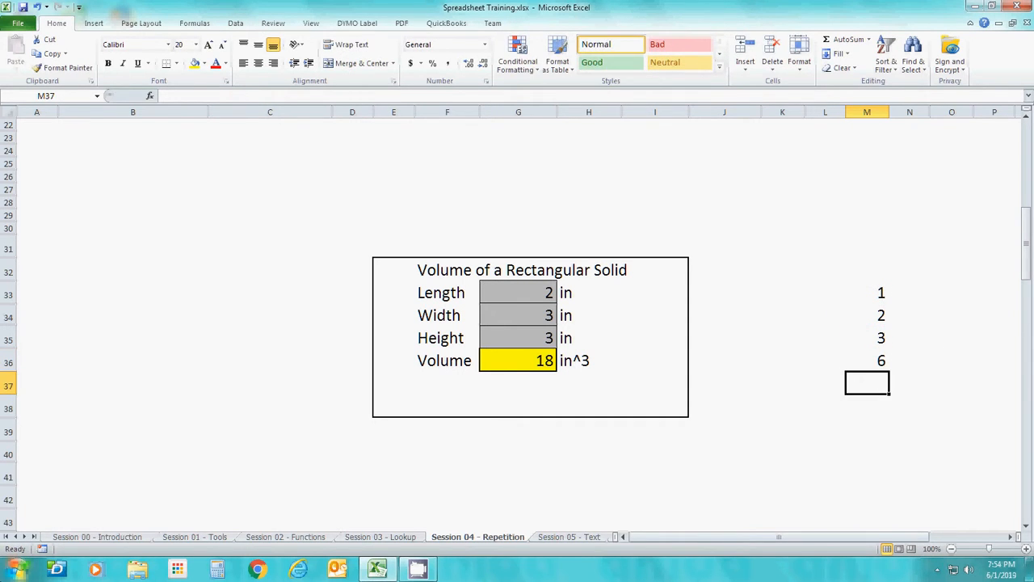
Set the values in M33, M34 and M35 to 2, 3 and 3
key("Up")
key("Up")
key("Up")
key("Up")
type("2")
key("Return")
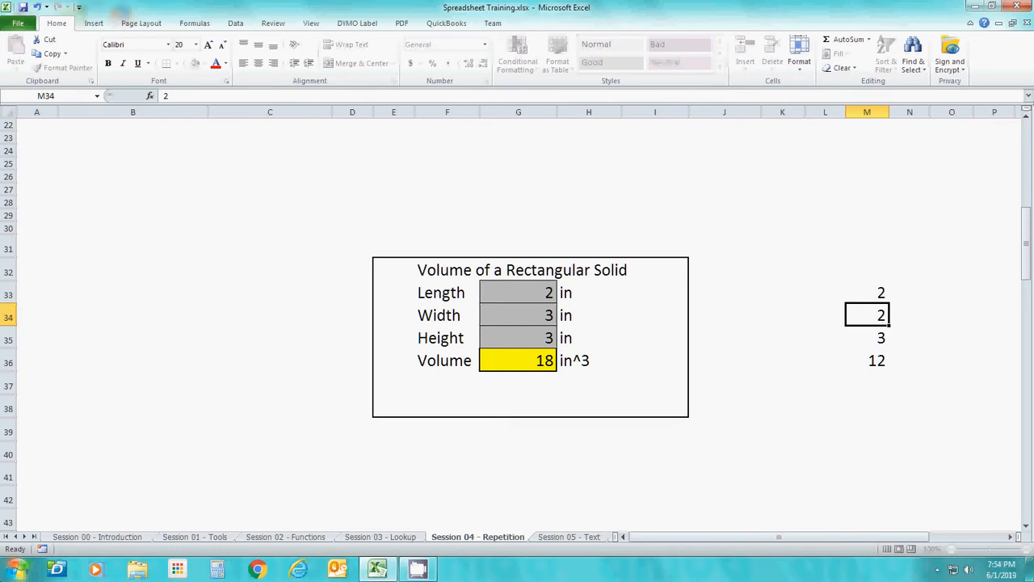
type("3")
key("Return")
type("3")
key("Return")
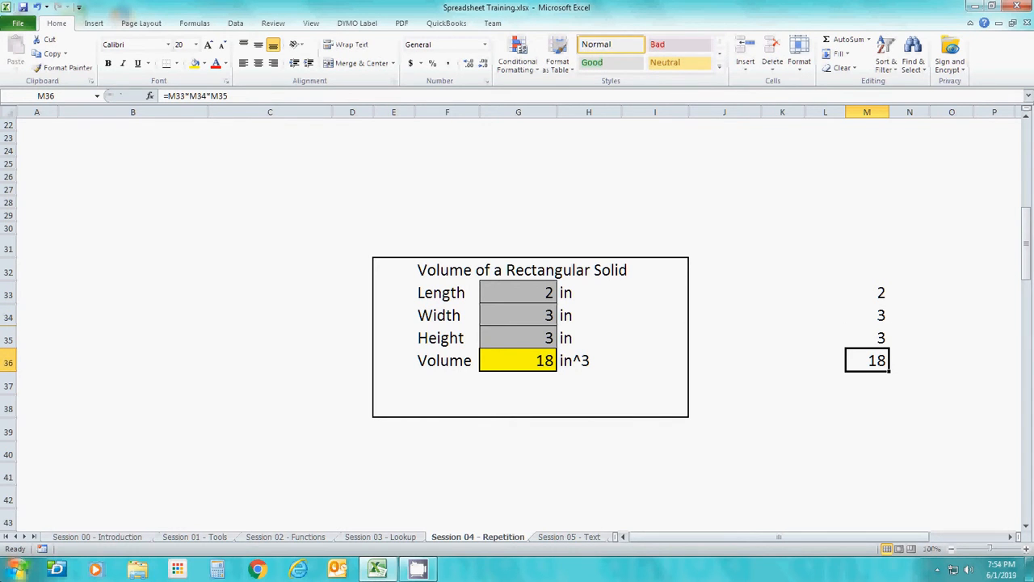
Compare the named-cell formula in the Volume cell with the unlabelled values and cell-reference formula in column M
key("Left")
key("Left")
key("Left")
key("Left")
key("Left")
key("Left")
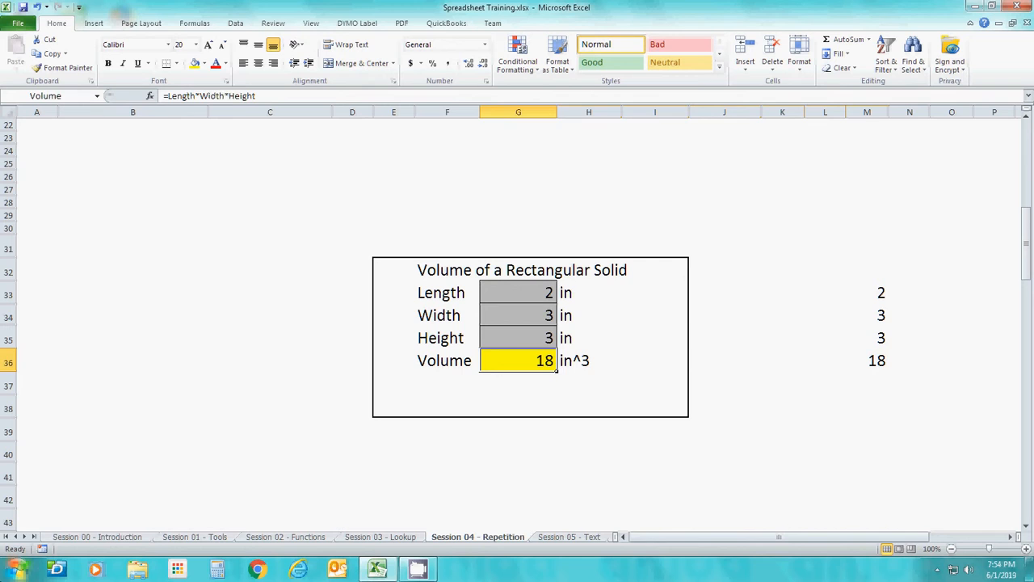
key("Right")
key("Right")
key("Right")
key("Right")
key("Right")
key("Up")
key("Up")
key("Up")
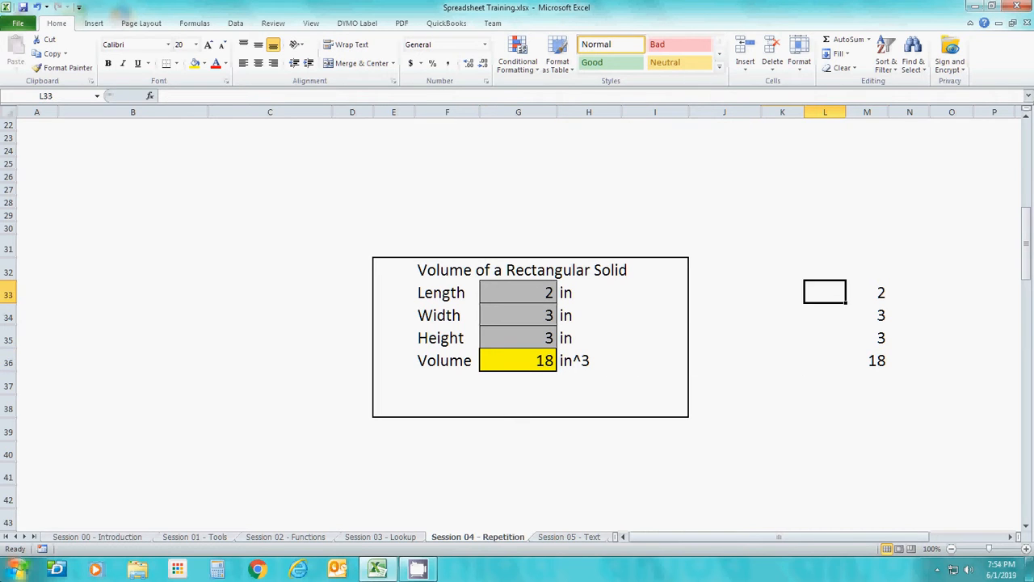
key("Right")
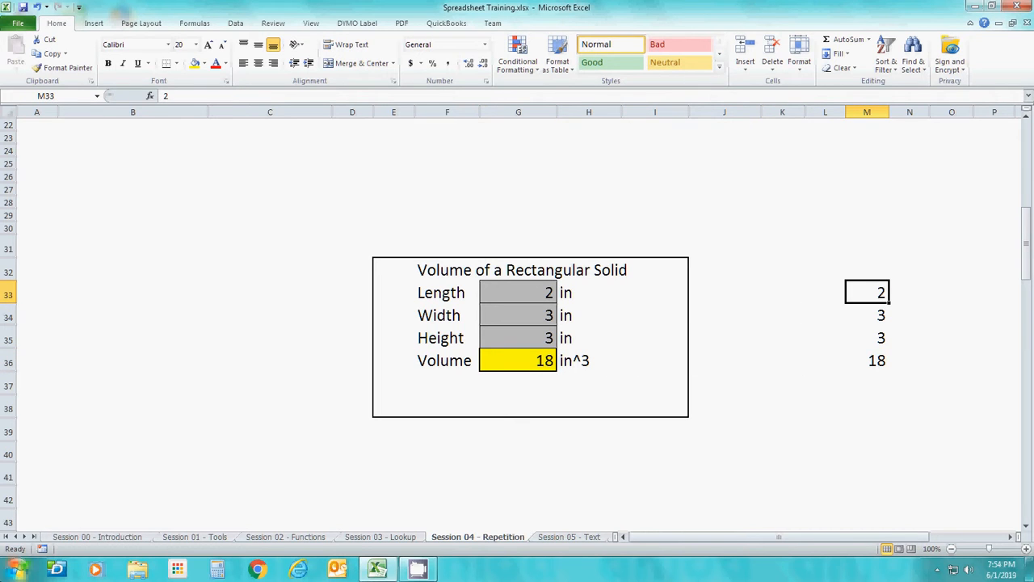
key("Down")
key("Down")
key("Down")
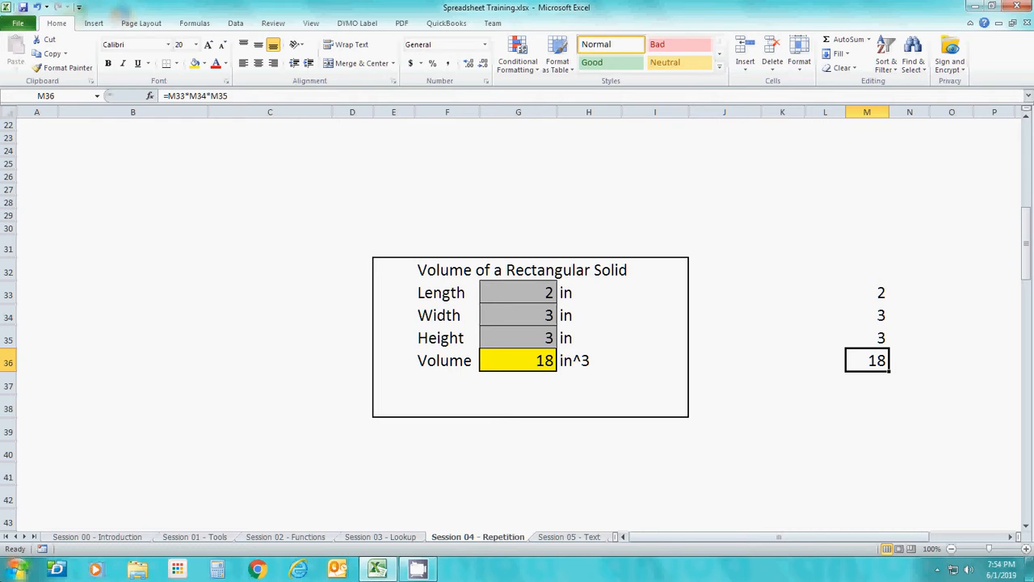
Examine the named-cell formula in the Volume cell and the labels and units beside the dimension values
key("Left")
key("Right")
key("Left")
key("Left")
key("Left")
key("Left")
key("Left")
key("Left")
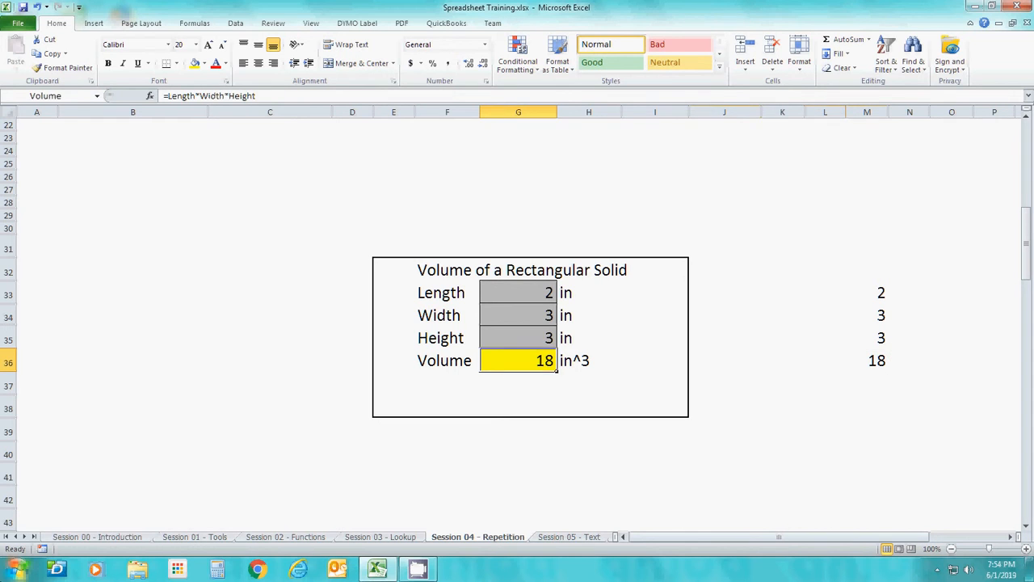
key("Up")
key("Up")
key("Up")
key("Up")
key("Left")
key("Down")
key("Down")
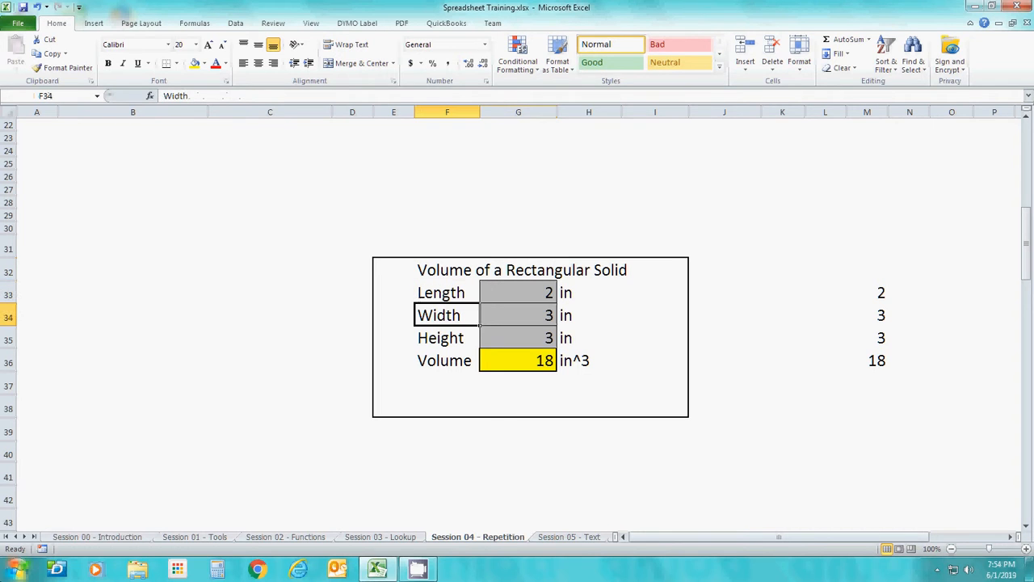
key("Right")
key("Right")
key("Up")
key("Down")
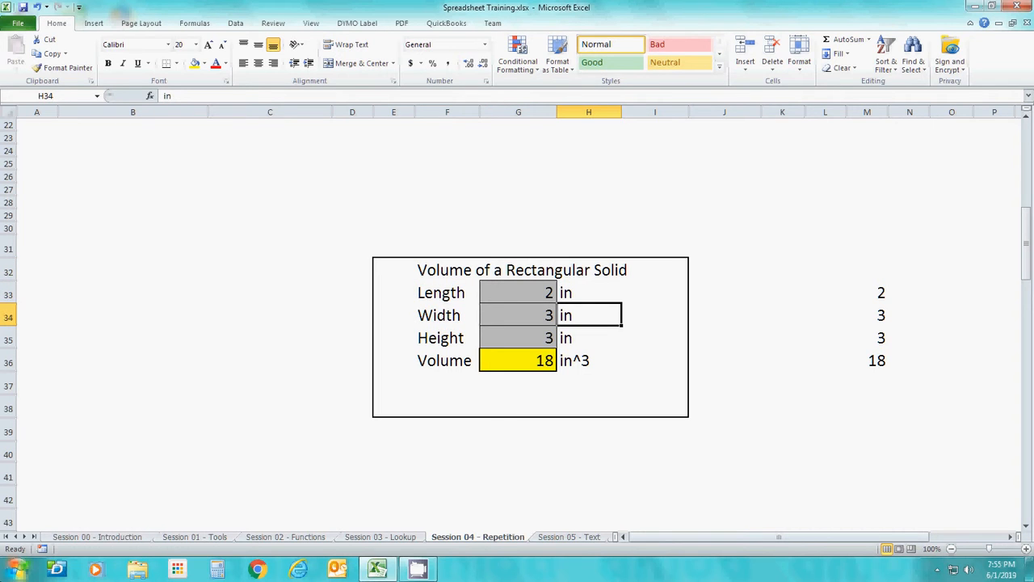
Examine the Length row's label, named value cell and unit, and the unlabelled formula in M36
key("Left")
key("Left")
key("Left")
key("Up")
key("Right")
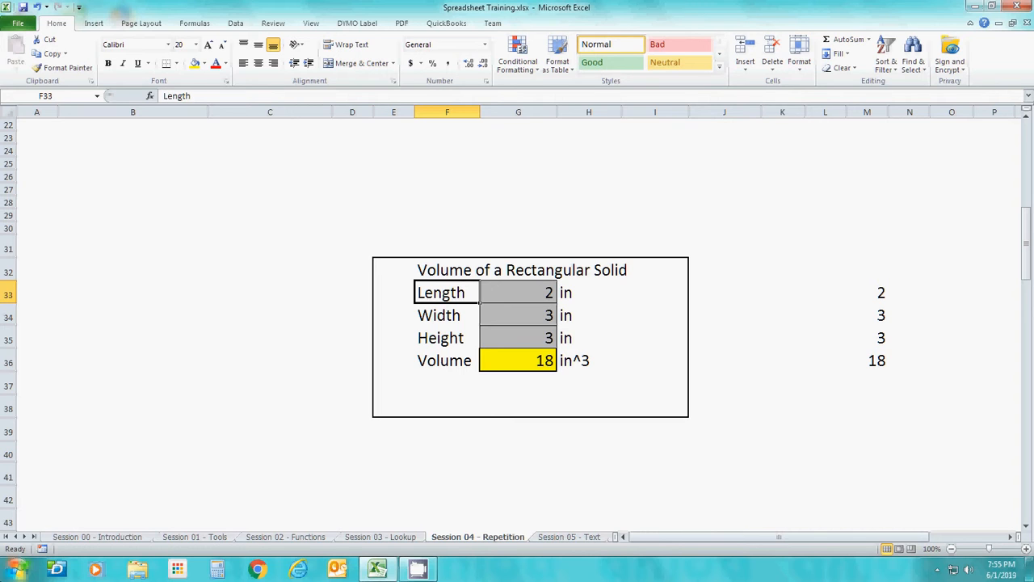
key("Right")
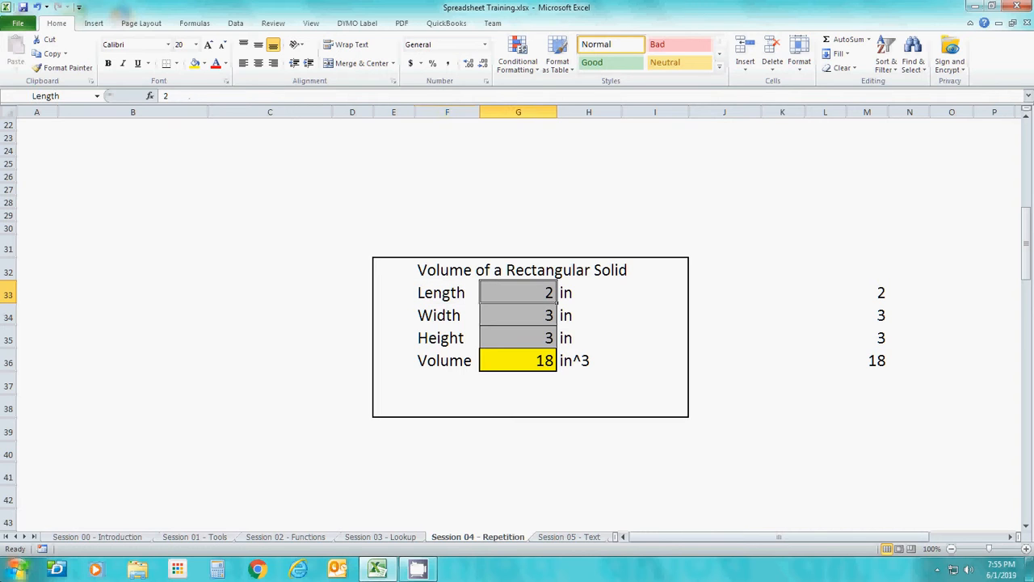
key("Left")
key("Right")
key("Right")
key("Right")
key("Right")
key("Right")
key("Right")
key("Right")
key("Right")
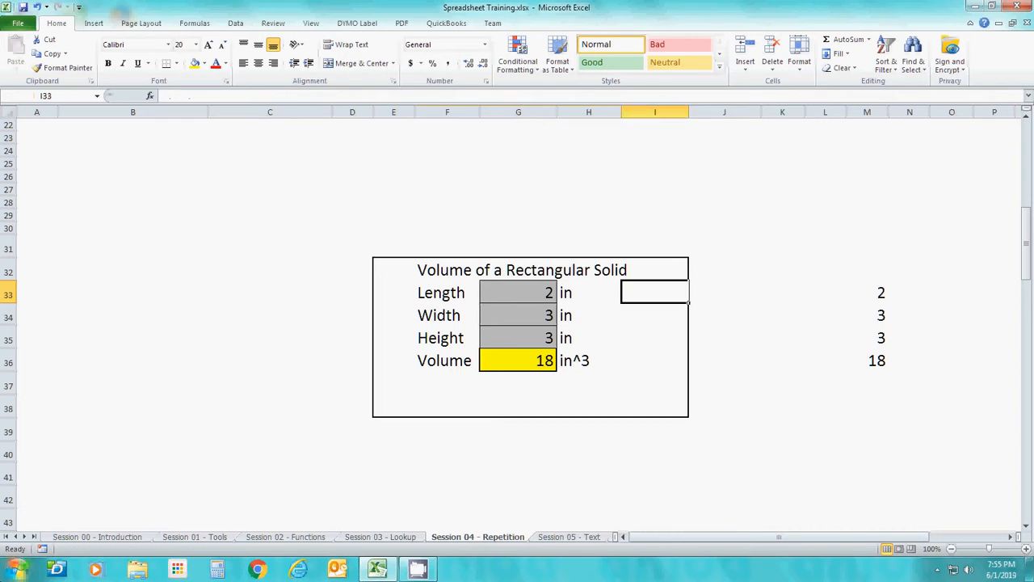
key("Down")
key("Down")
key("Down")
key("Left")
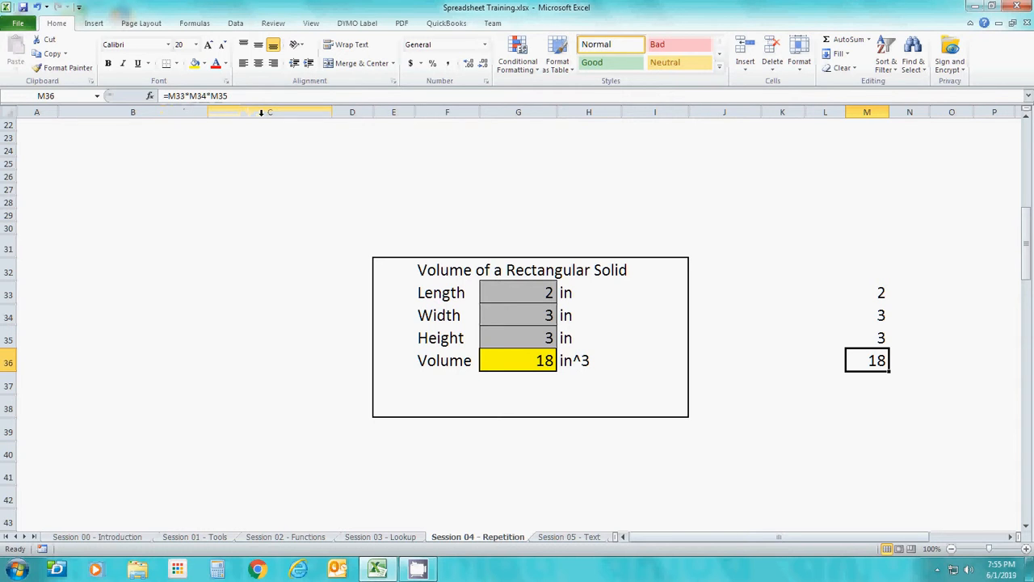
Check the cell names of the Length, Width, Height and Volume values in column G
left_click(771, 287)
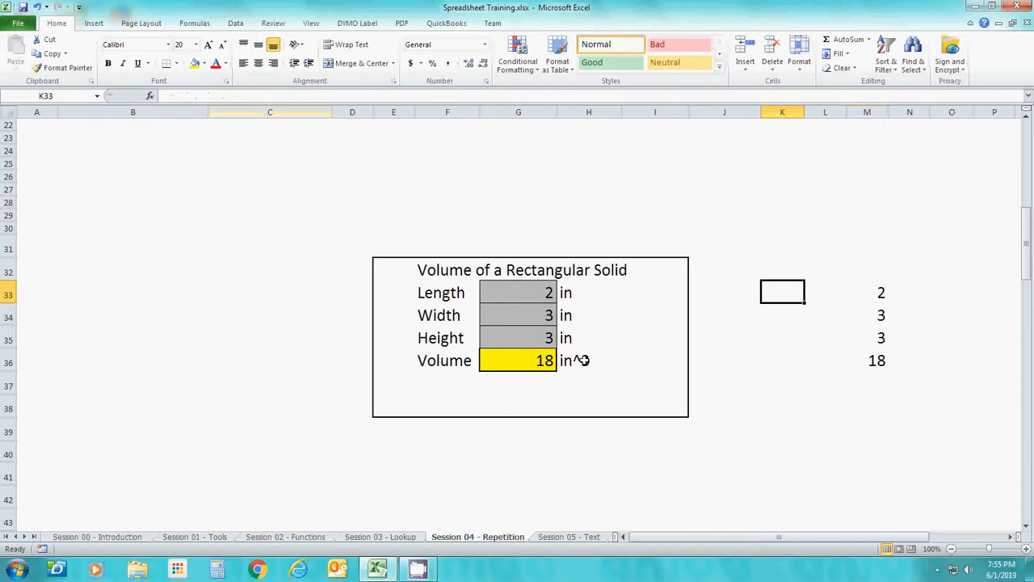
left_click(516, 364)
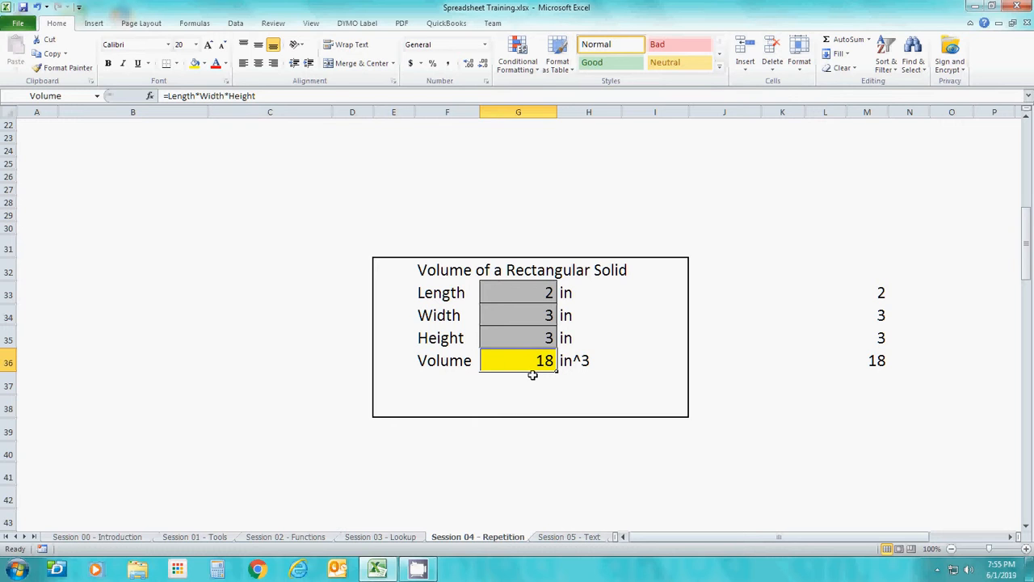
key("Up")
key("Up")
key("Up")
key("Up")
key("Down")
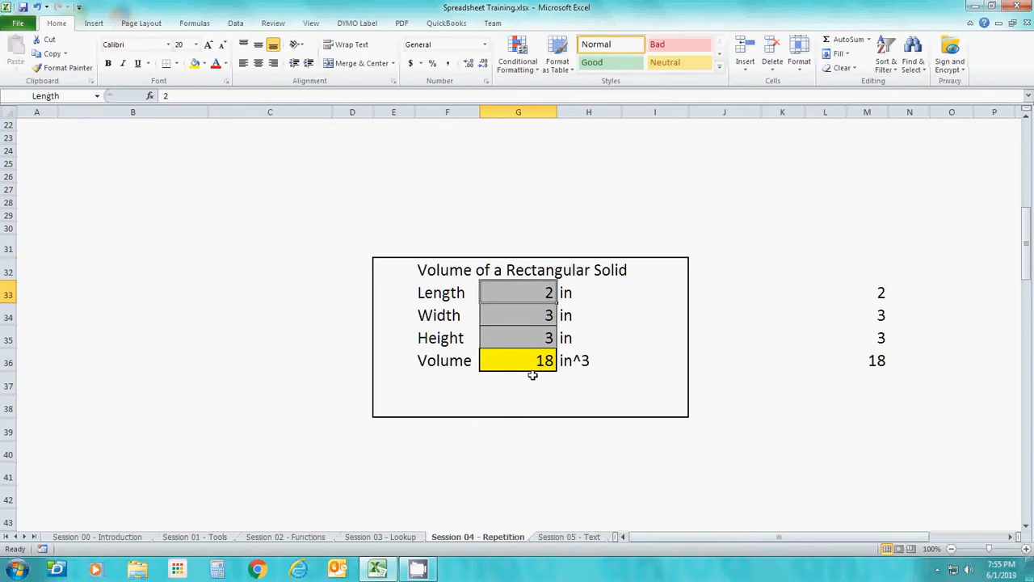
key("Up")
key("Up")
key("Up")
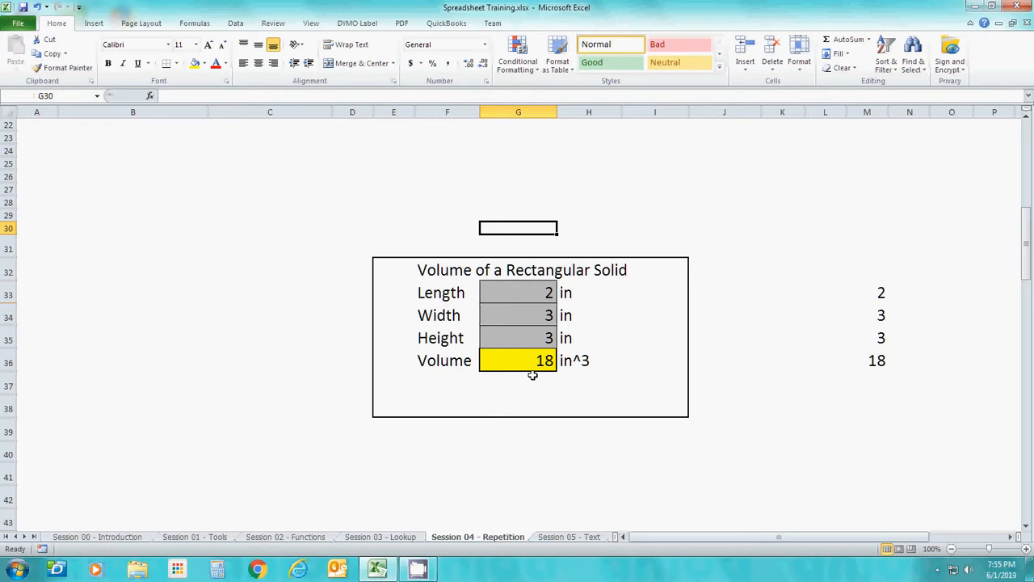
key("Down")
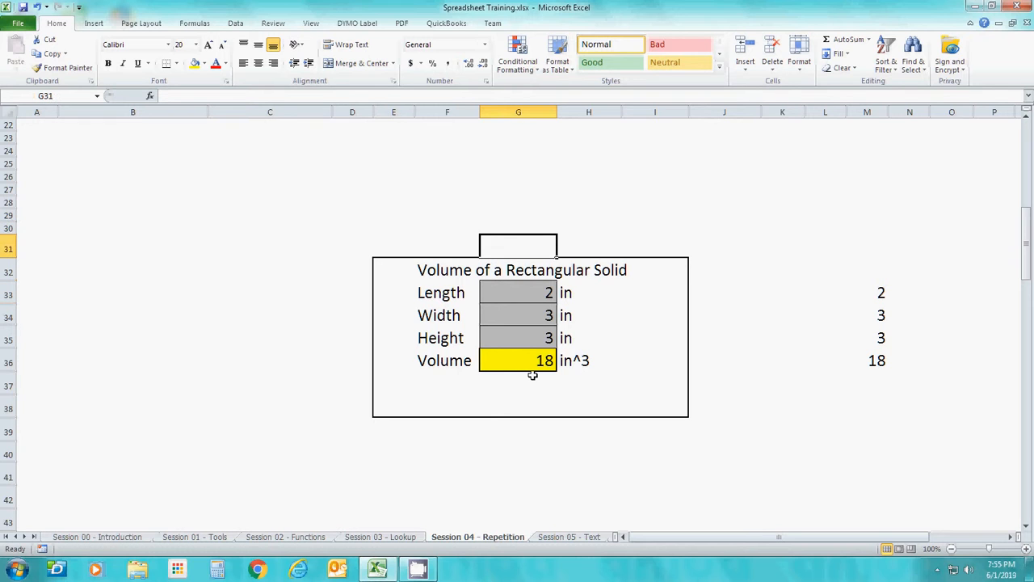
key("Down")
key("Down")
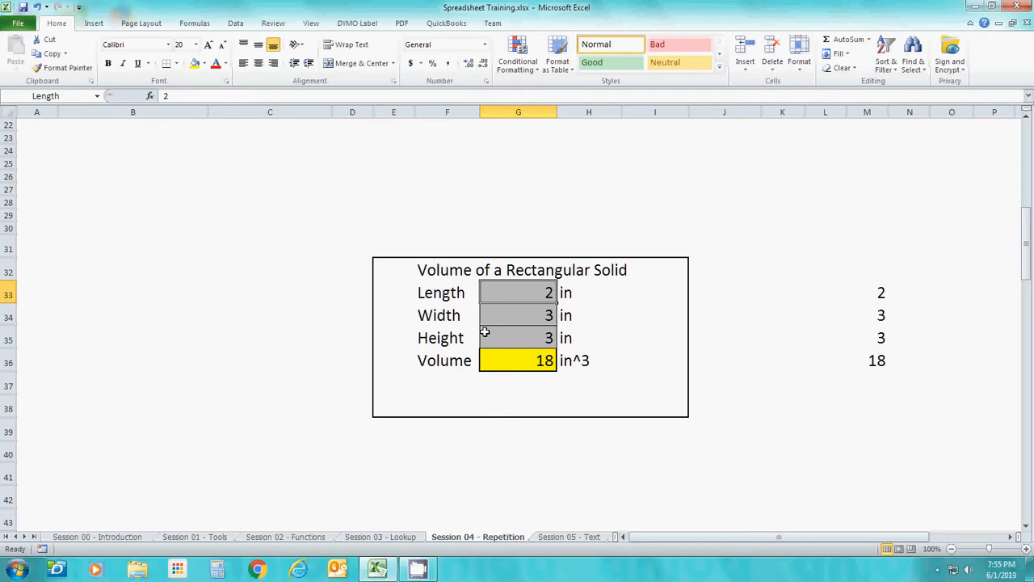
left_click(505, 318)
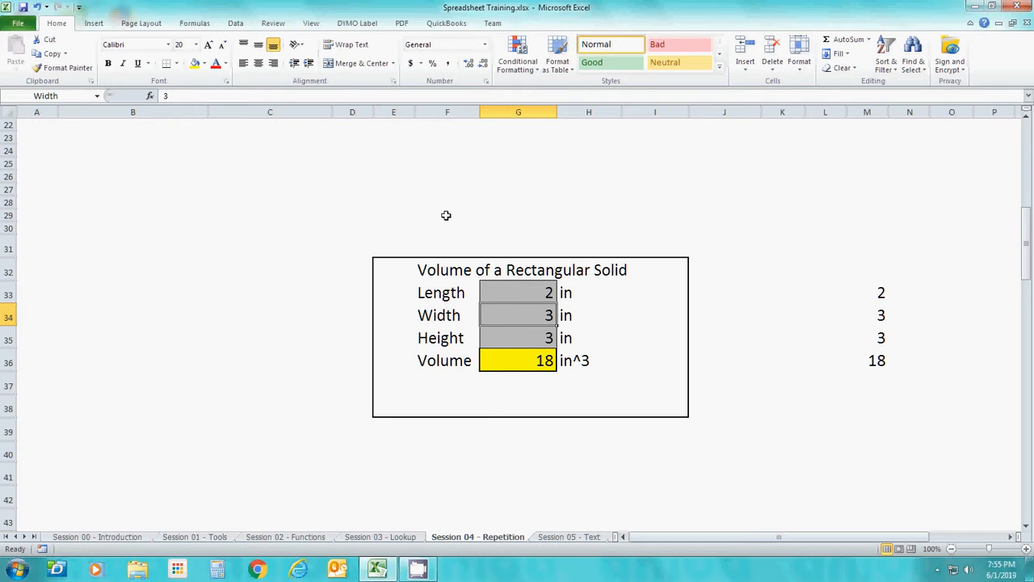
key("Down")
key("Down")
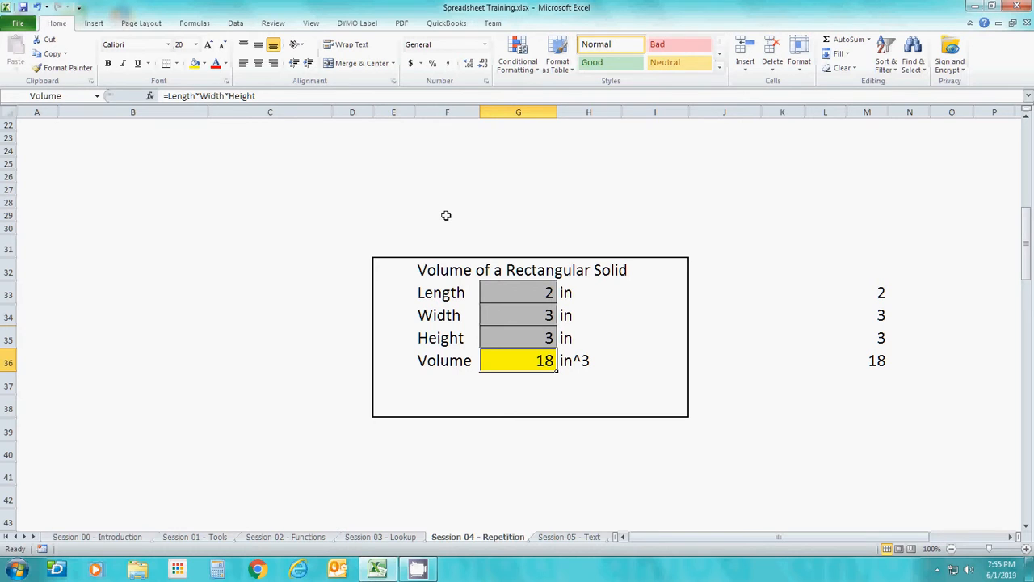
Try to assign the already used name Length to cell M33
key("Right")
key("Right")
key("Right")
key("Right")
key("Right")
key("Right")
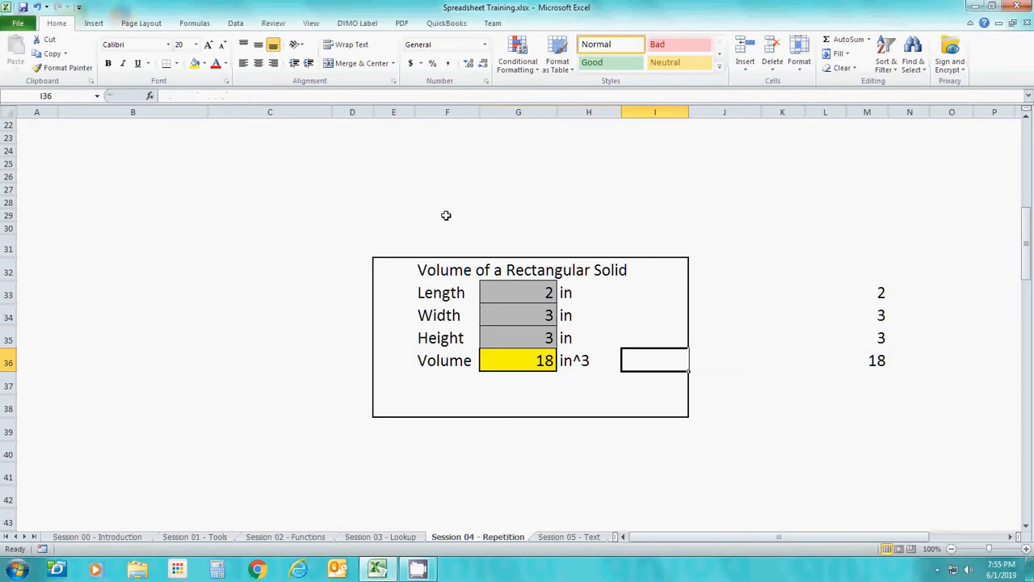
key("Up")
key("Up")
key("Up")
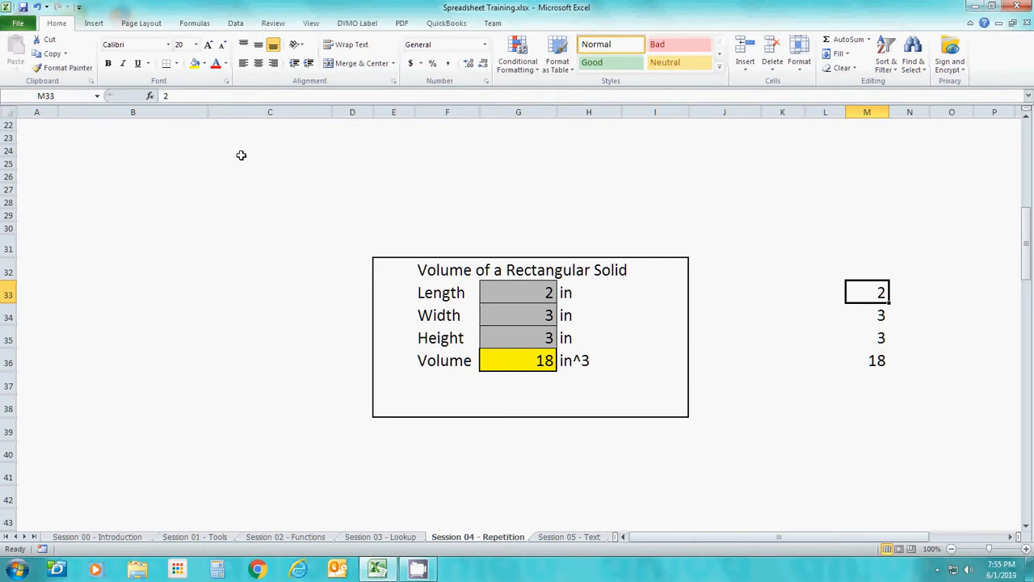
left_click(64, 96)
type("Length")
key("Return")
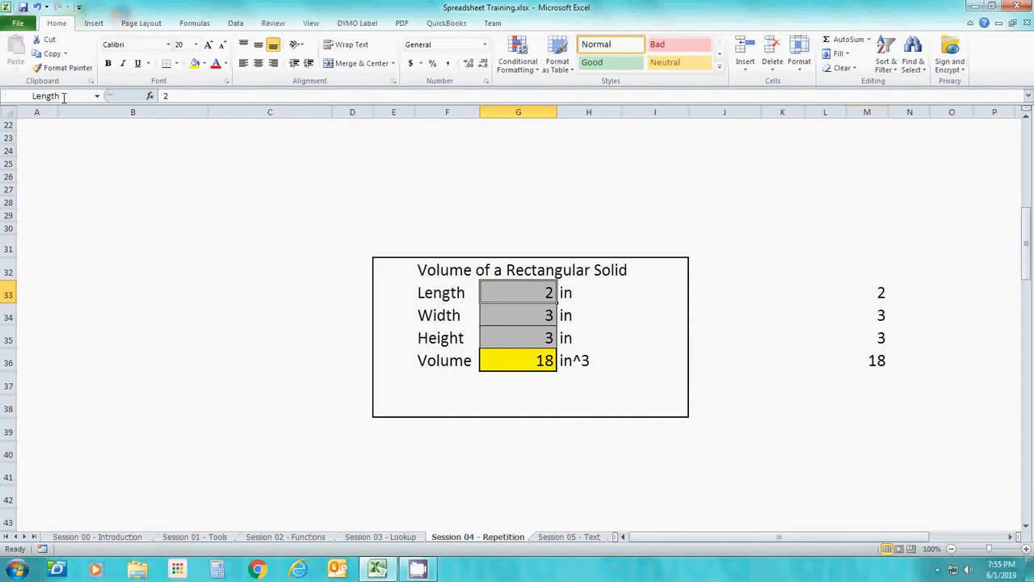
Enter the text Width in cell M34 of the unlabelled column
key("Right")
key("Right")
key("Right")
key("Right")
key("Right")
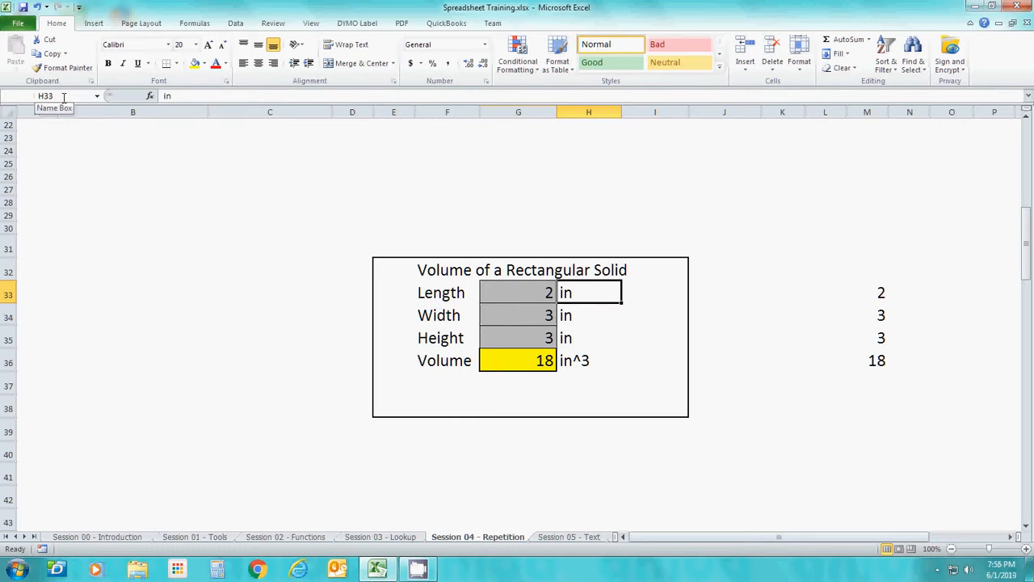
key("Right")
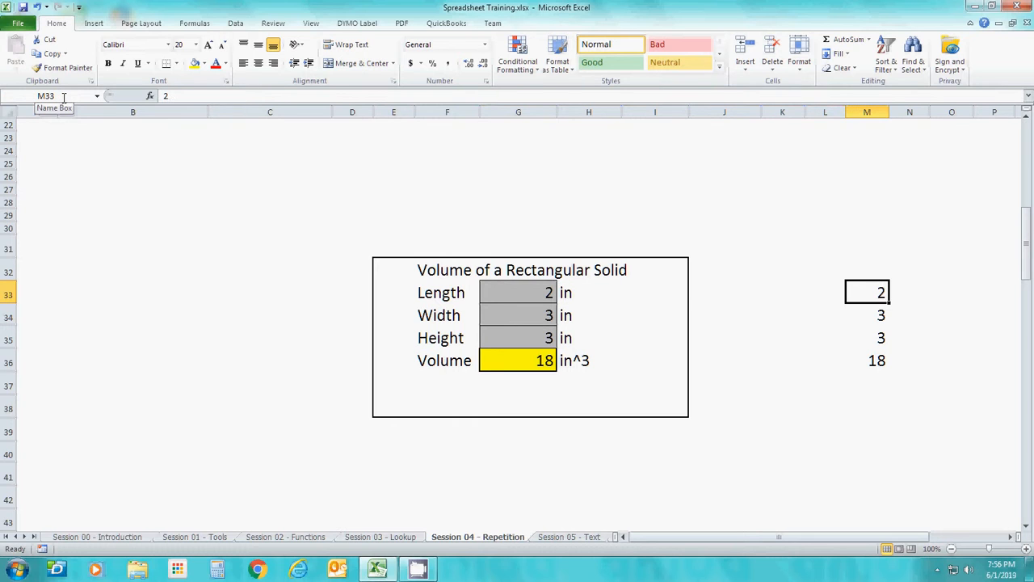
key("Left")
key("Right")
key("Left")
key("Right")
key("Down")
type("Wif")
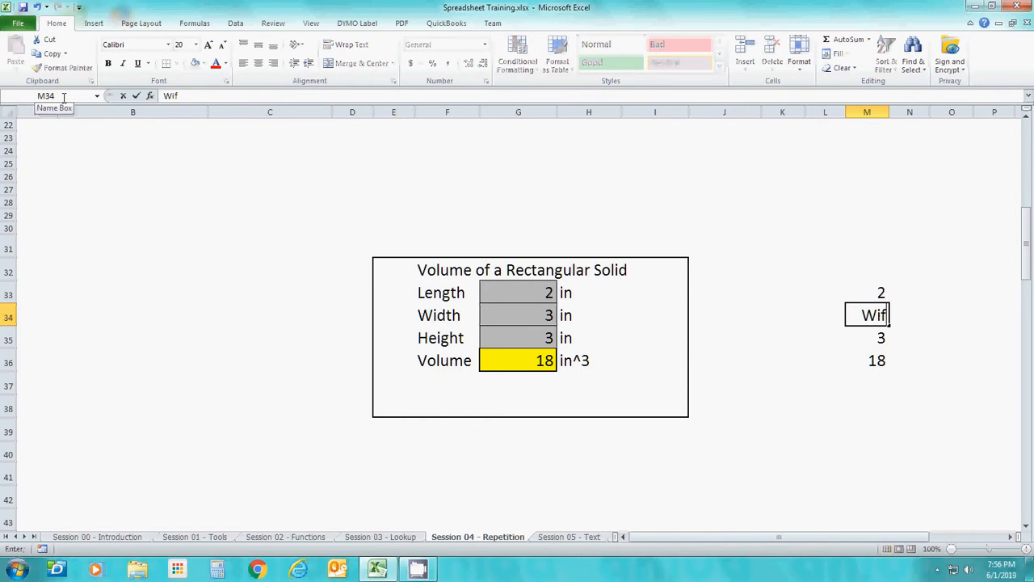
key("BackSpace")
type("dth")
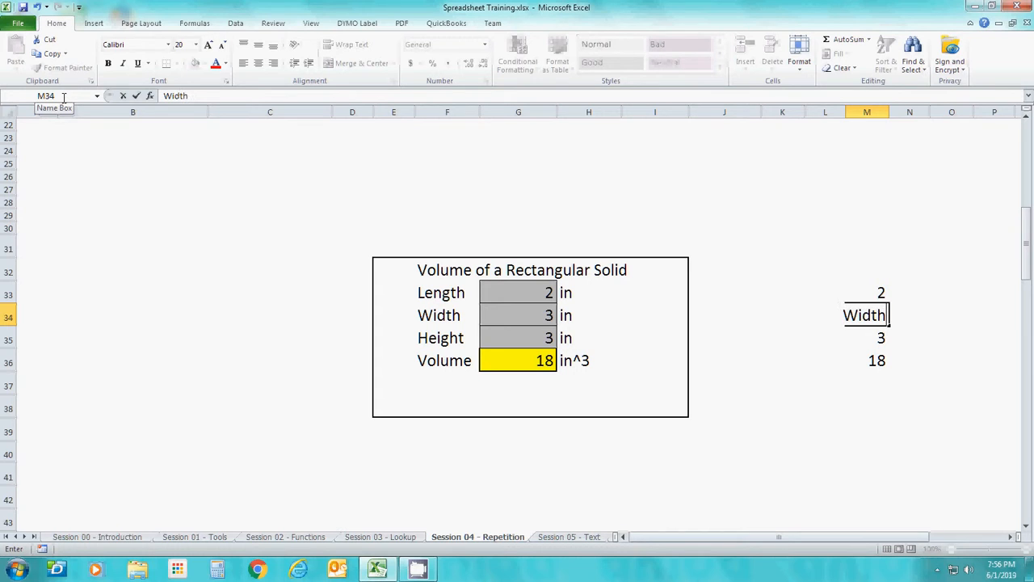
key("Return")
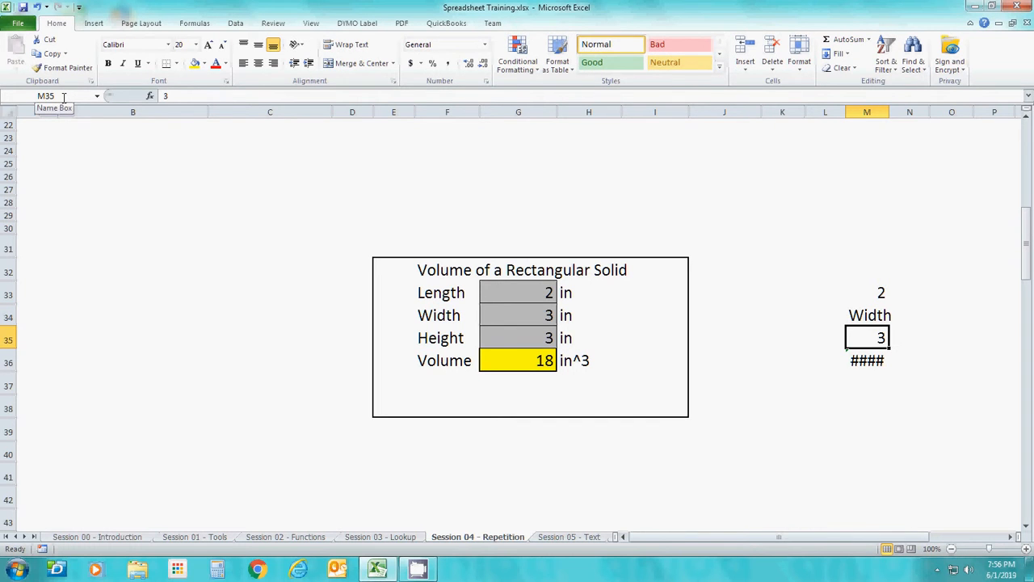
Try to assign the already used name Width to cell M34
key("Up")
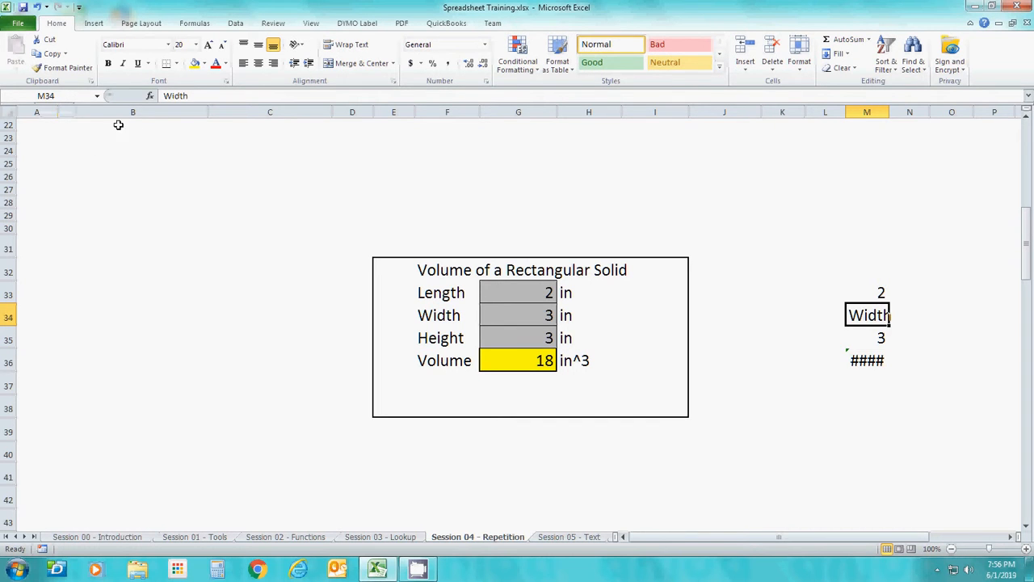
left_click(69, 97)
type("QW")
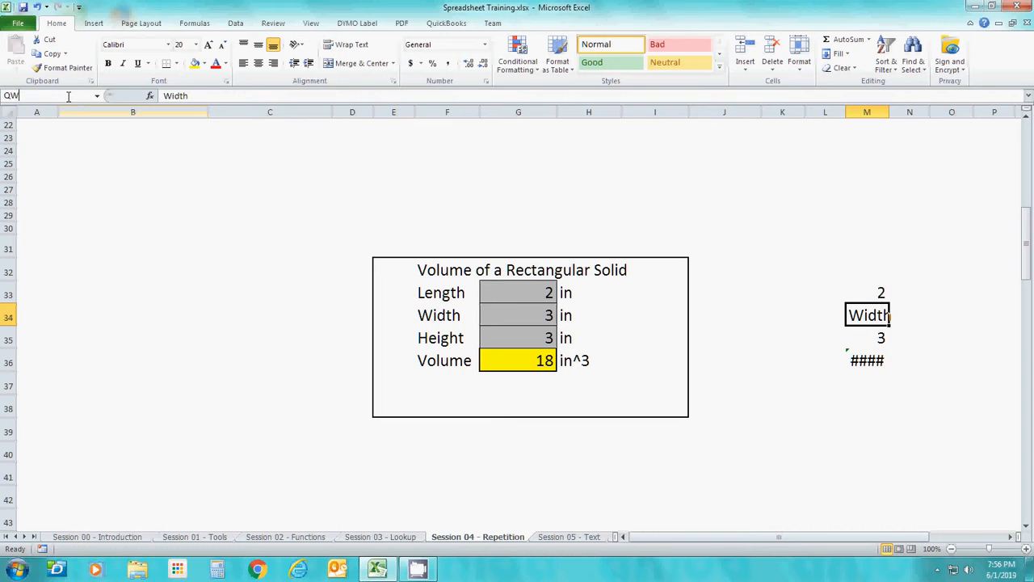
type("W")
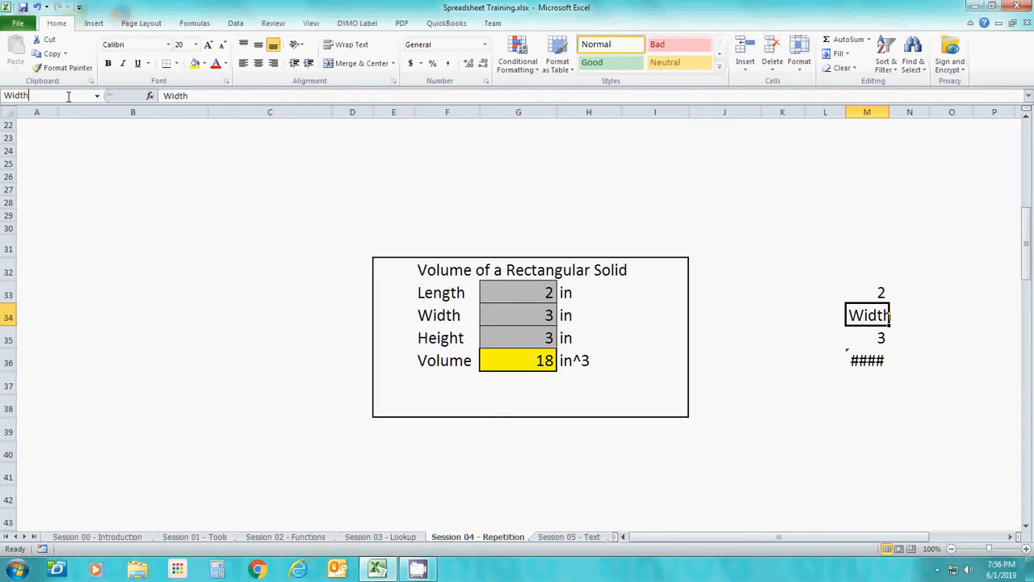
type("idth")
key("Return")
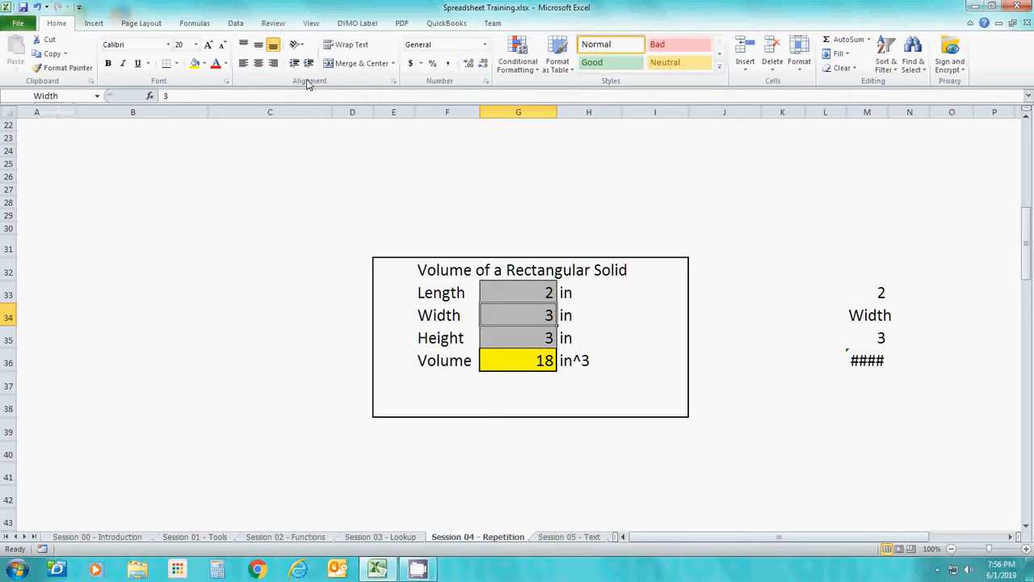
Set the Height value in the rectangular solid calculation to 4 in
left_click(877, 336)
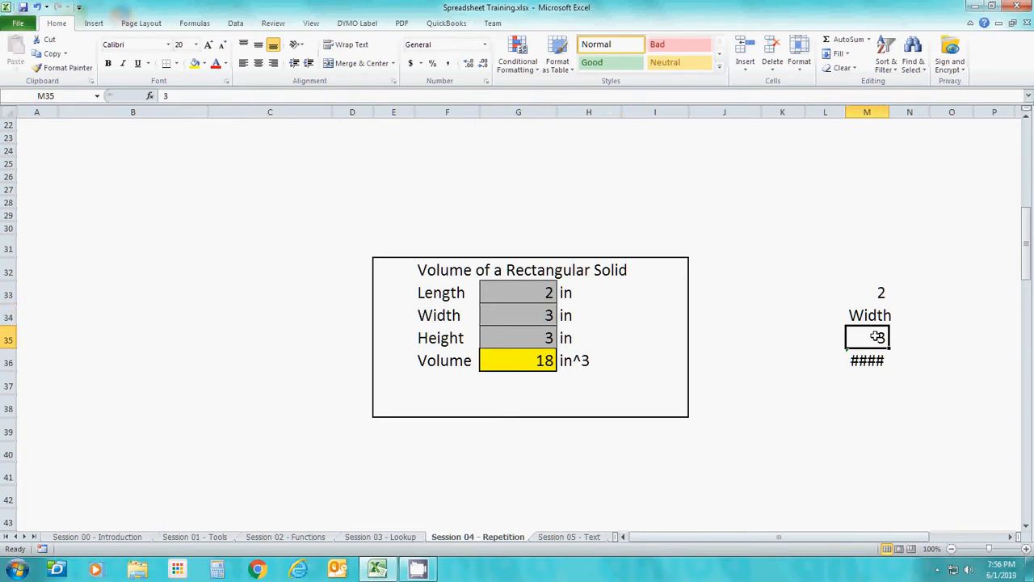
key("Left")
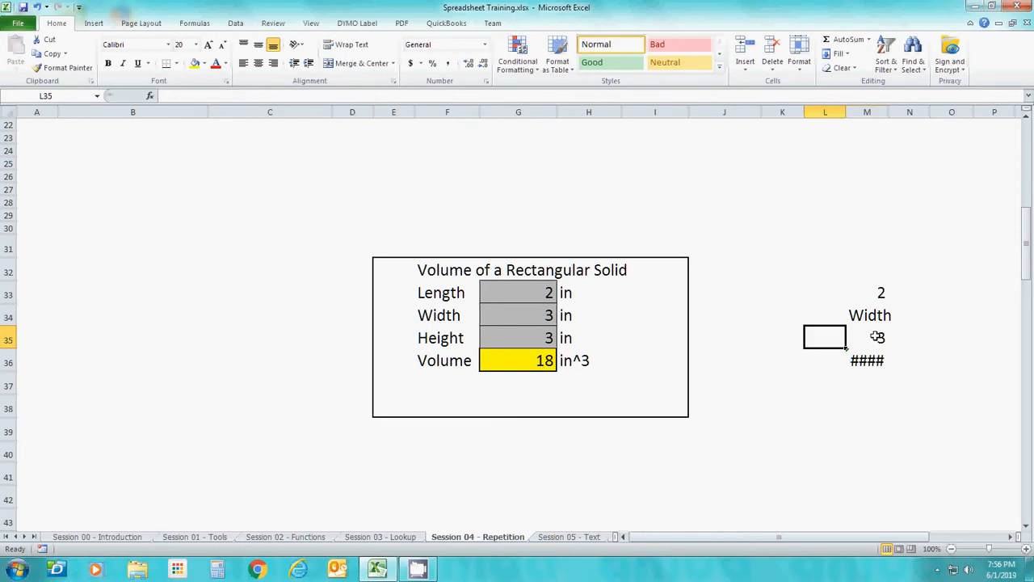
key("Left")
key("Left")
key("Left")
key("Left")
key("Up")
key("Left")
key("Left")
key("Up")
key("Right")
key("Right")
key("Right")
key("Down")
key("Down")
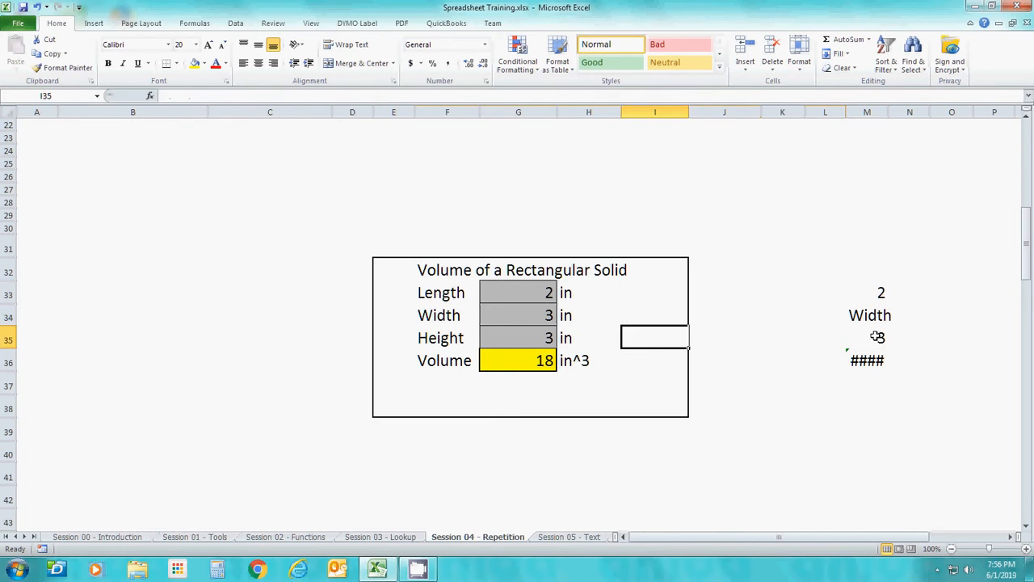
key("Left")
key("Left")
type("4")
key("Return")
Try to assign the already used name Height to cell M34
key("Up")
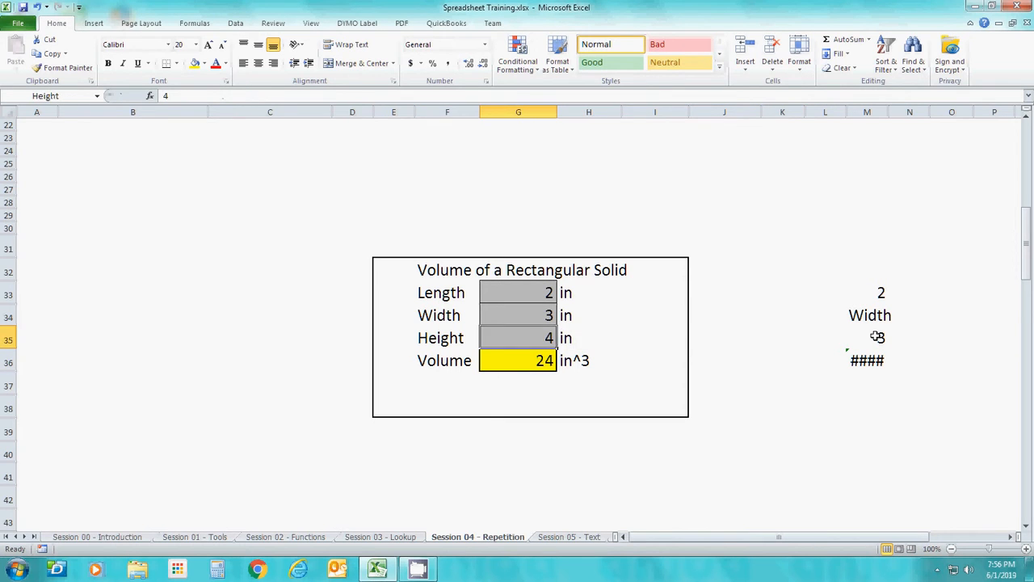
key("Right")
key("Right")
key("Right")
key("Right")
key("Right")
key("Up")
key("Right")
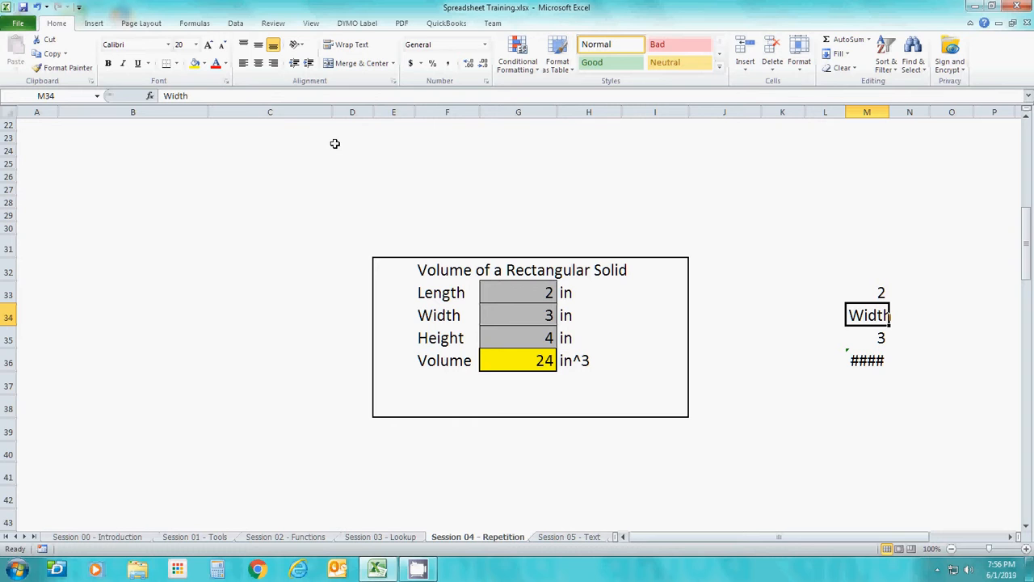
left_click(73, 96)
type("Height")
key("Return")
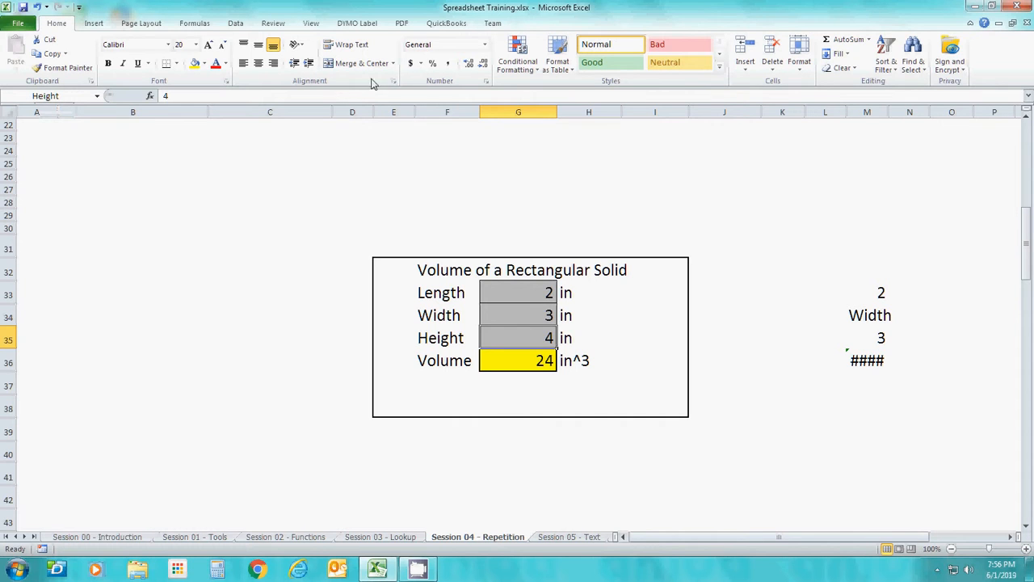
Check the names of the rectangular solid's input cells, and assign the name Len to cell M33
left_click(869, 295)
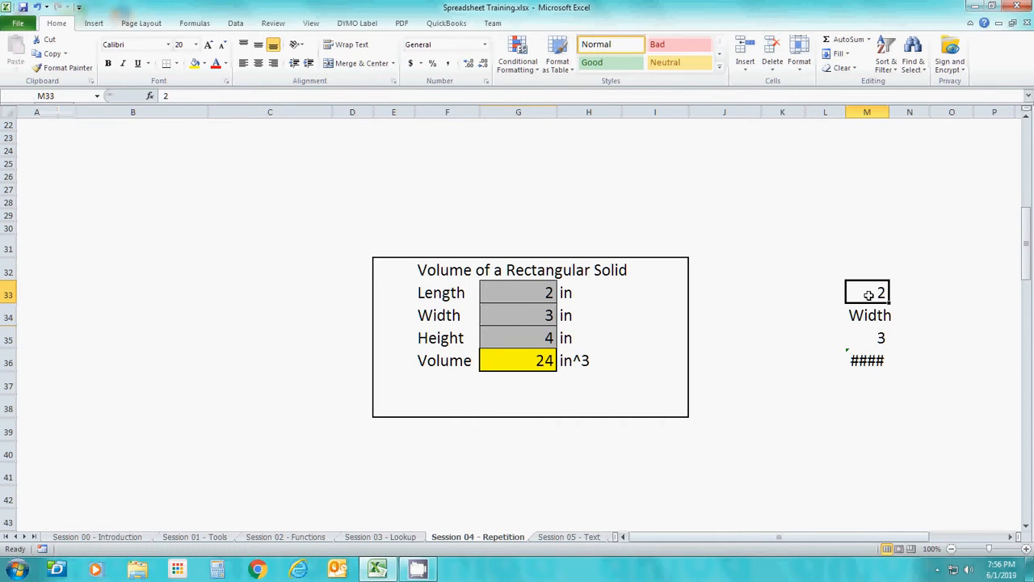
left_click(511, 295)
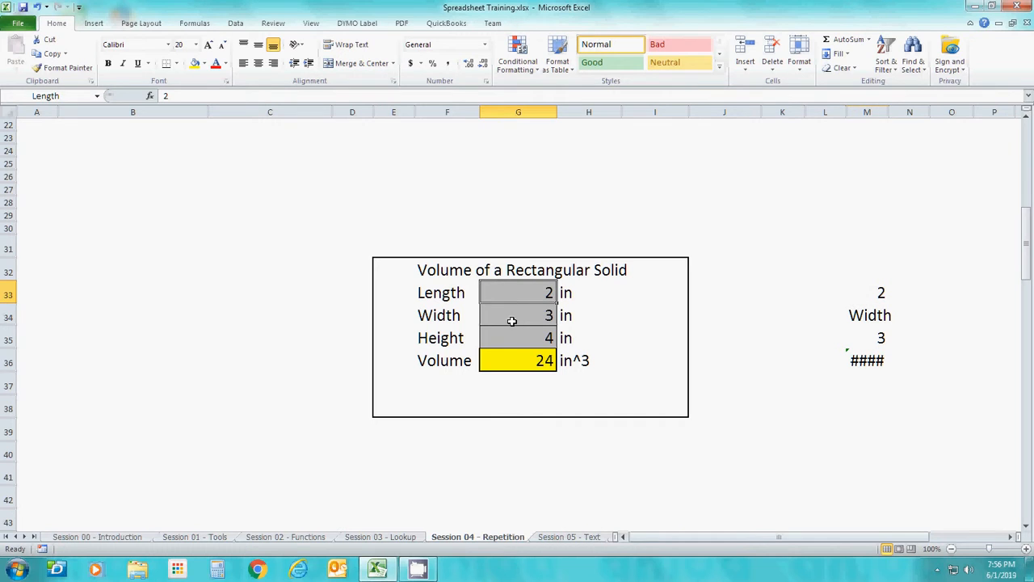
left_click(511, 321)
left_click(510, 341)
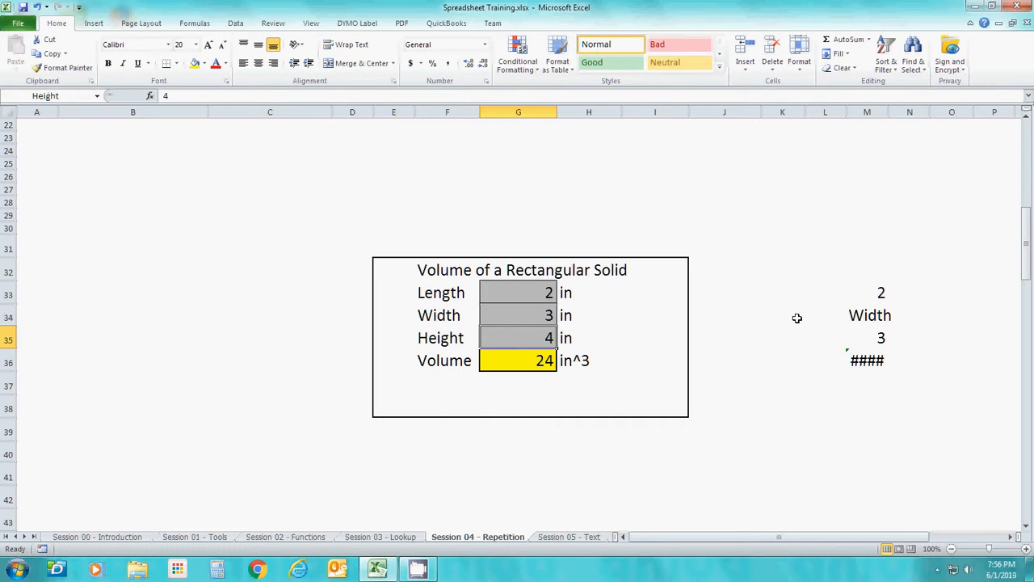
left_click(841, 296)
left_click(885, 293)
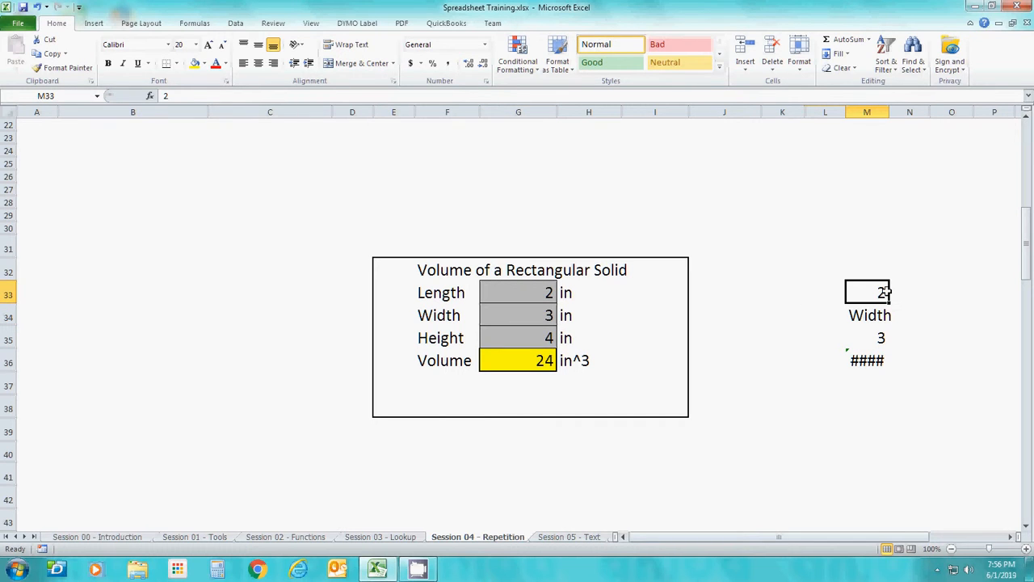
left_click(56, 96)
type("LEn")
key("Return")
Assign the name W to cell M34 in the unlabelled column
left_click(874, 332)
left_click(873, 315)
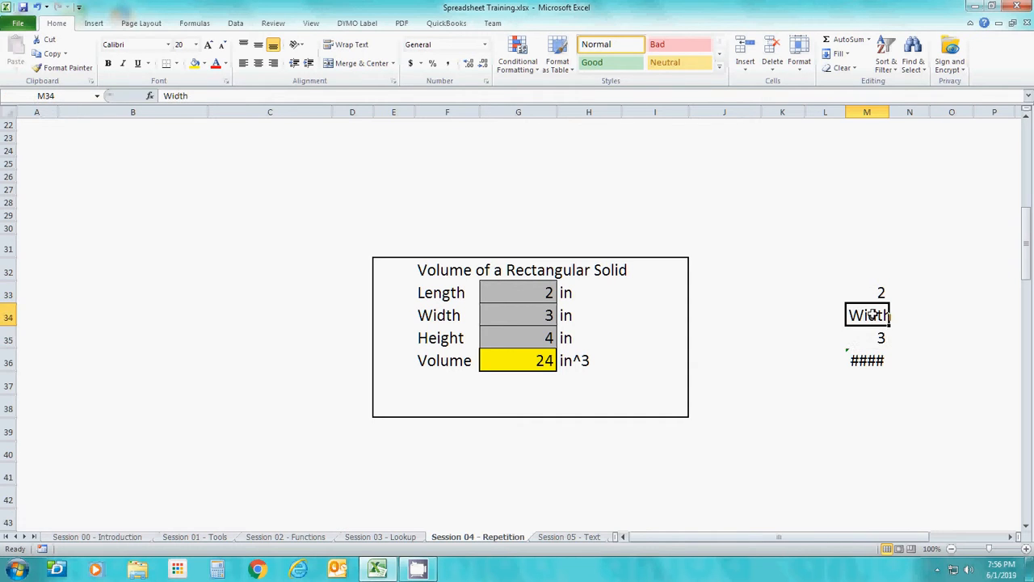
left_click(58, 95)
type("W")
key("Return")
Assign the name Ht to cell M35 in the unlabelled column
left_click(900, 352)
left_click(869, 338)
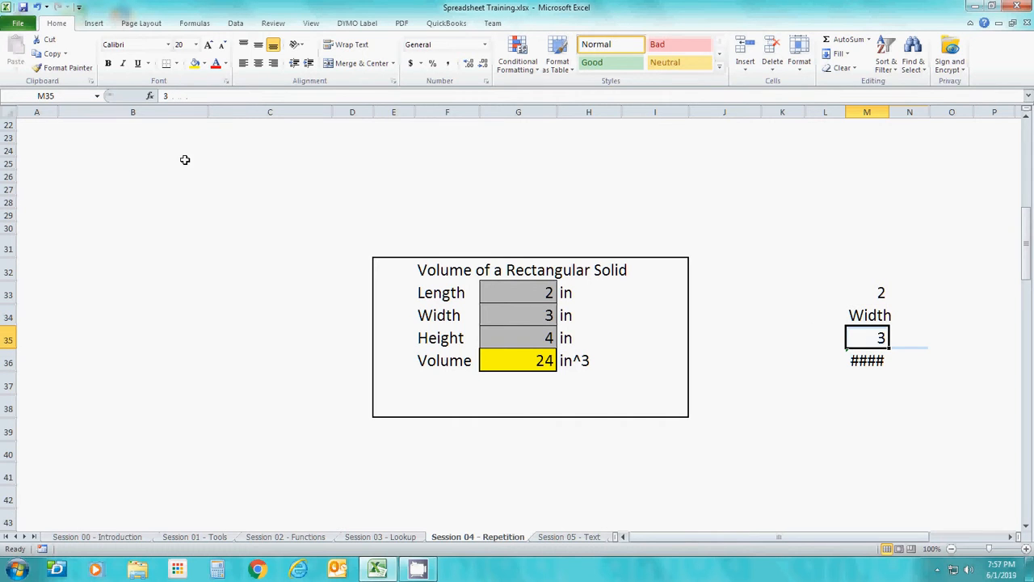
left_click(54, 93)
type("Ht")
key("Return")
Replace the text in cell M34 with the value 4, and check the names of cells M33 to M35
key("Up")
type("4")
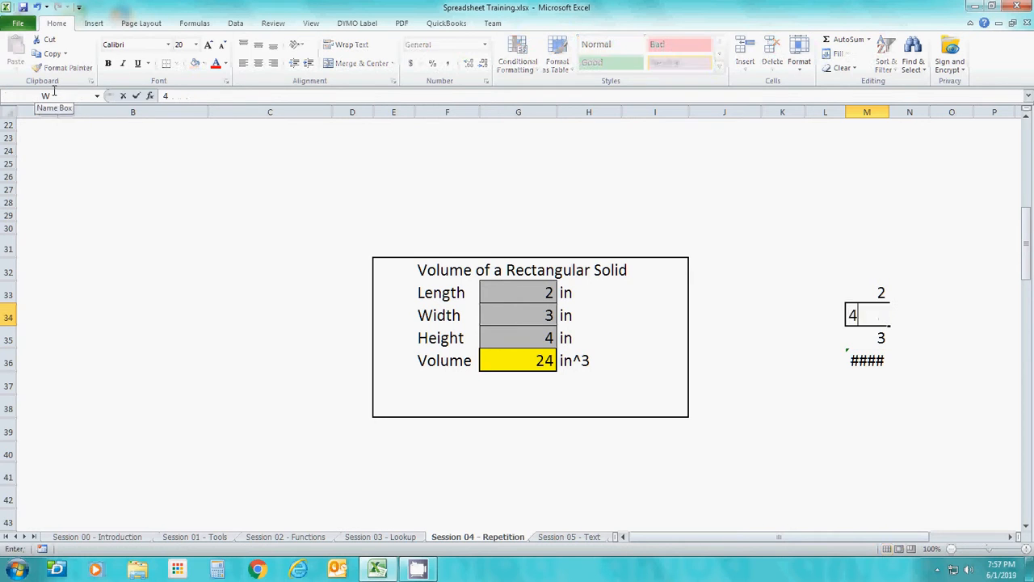
key("Return")
key("Return")
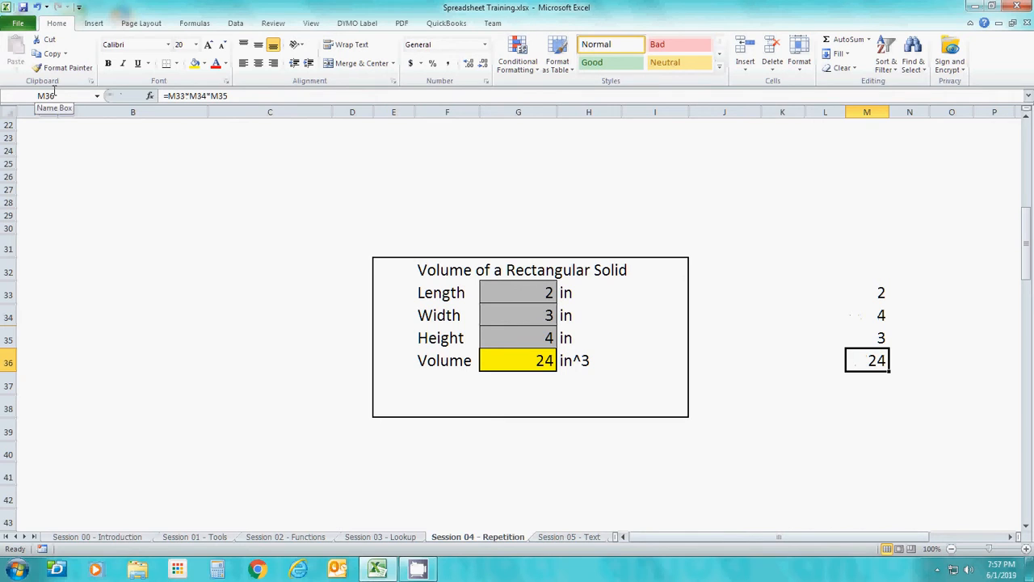
left_click(874, 337)
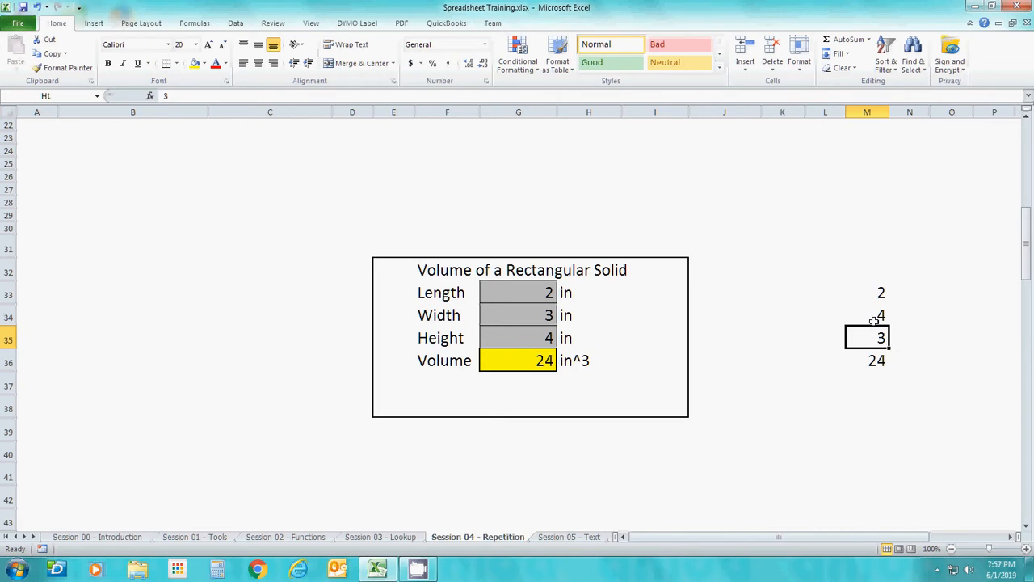
left_click(874, 318)
left_click(869, 294)
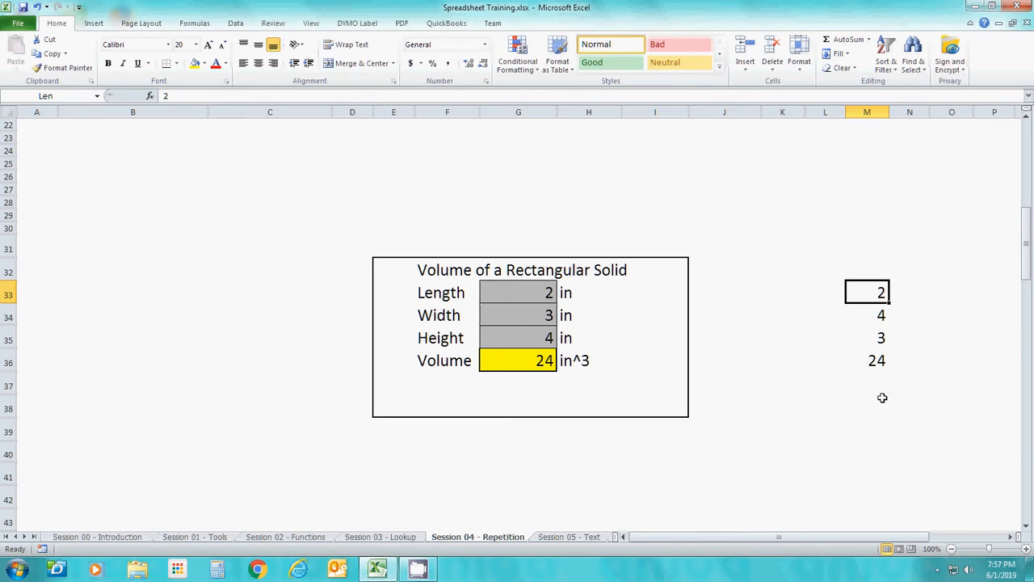
Rewrite the volume formula in cell M36 as =Len*W*Ht, and dismiss the Windows performance notification
left_click(872, 352)
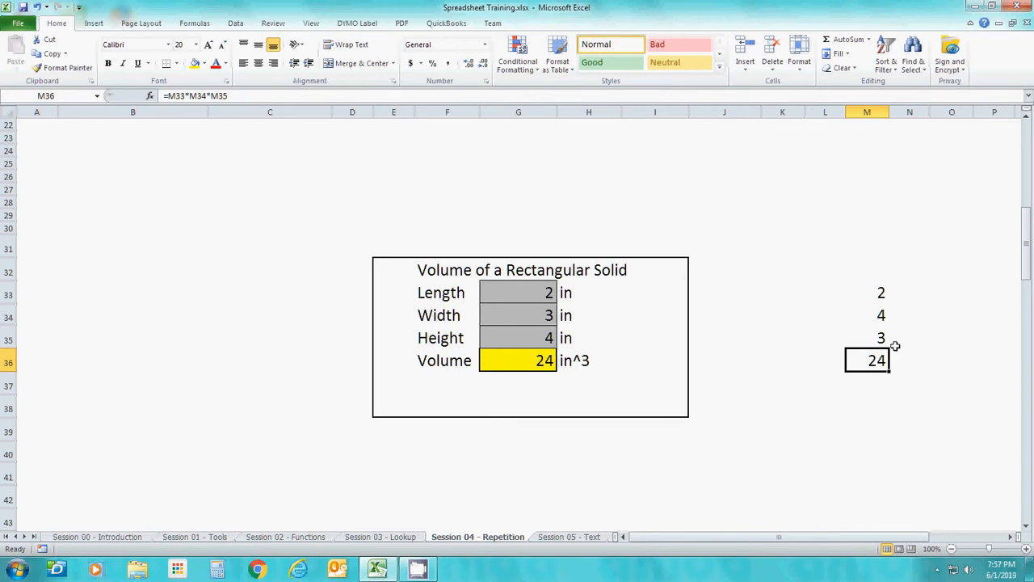
type("=")
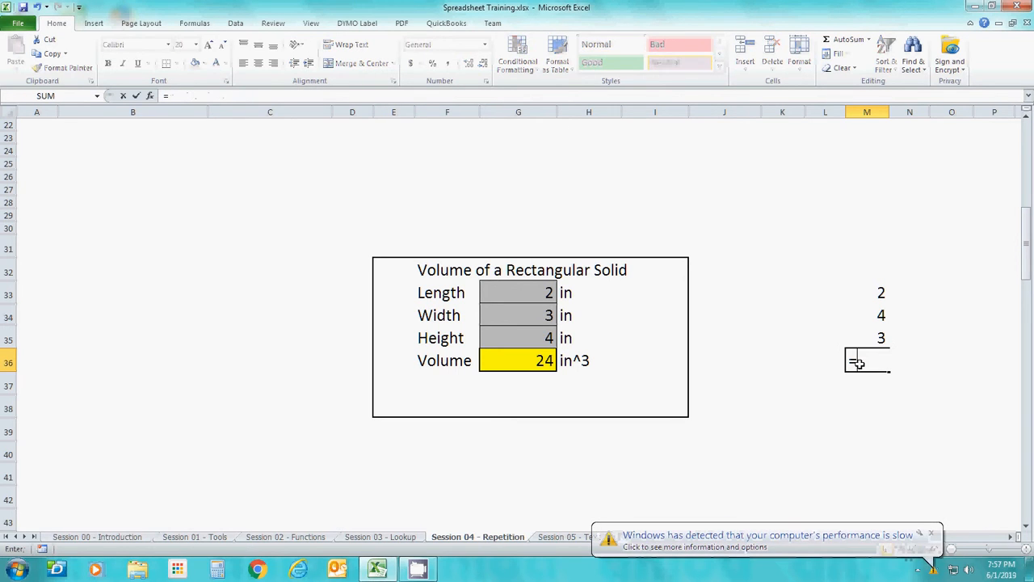
left_click(870, 294)
type("*")
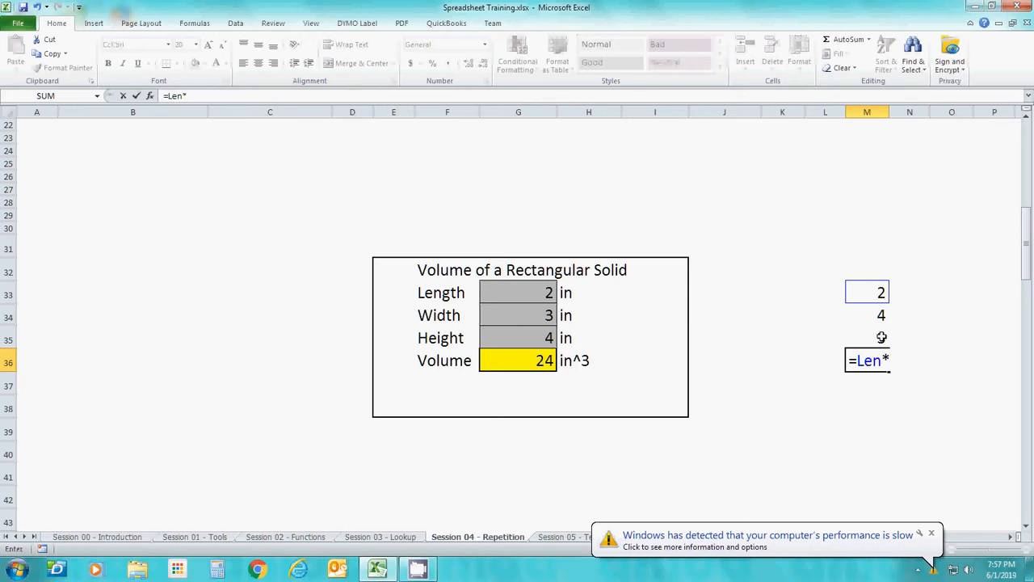
left_click(881, 313)
type("*")
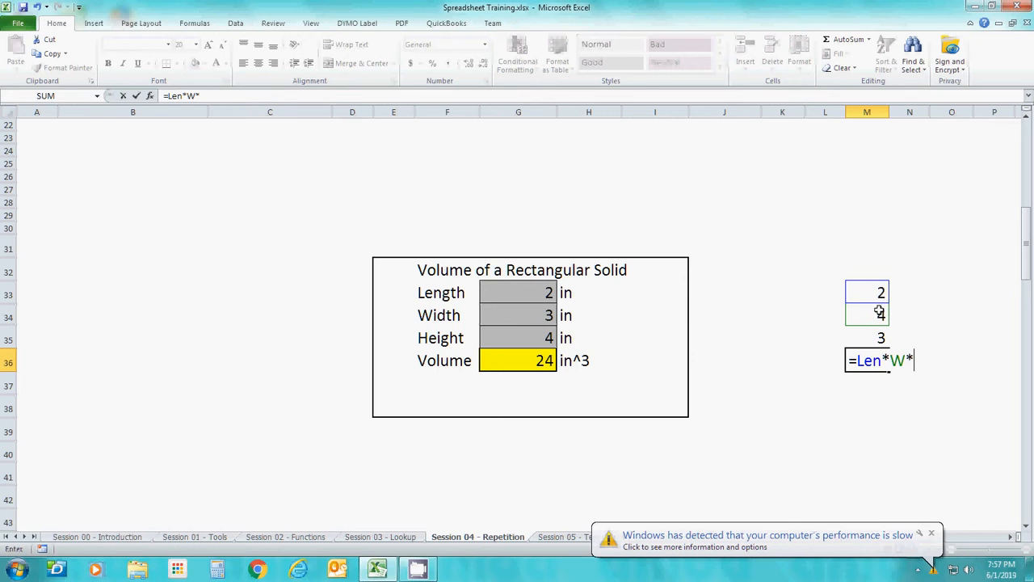
left_click(875, 338)
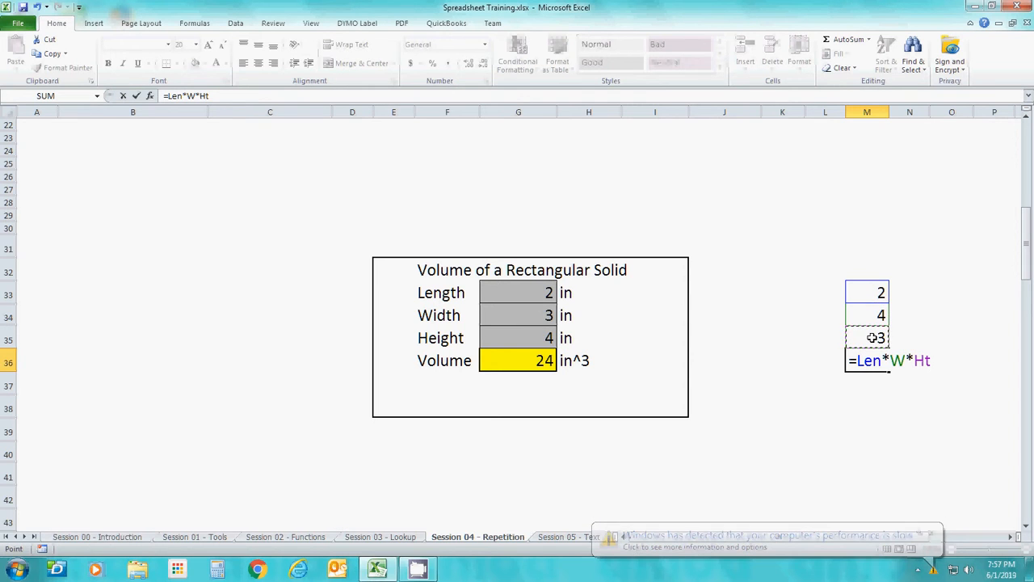
left_click(929, 535)
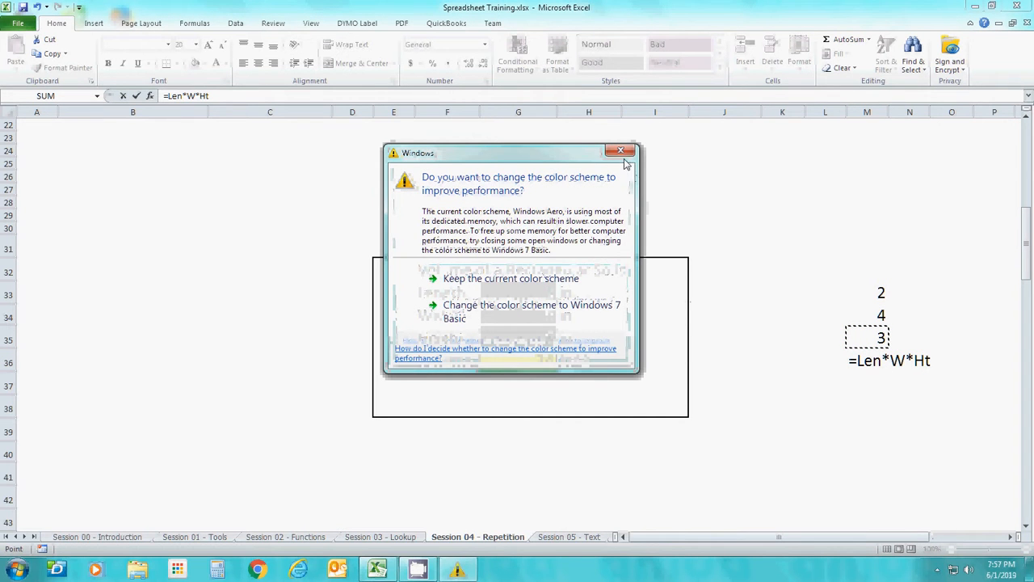
left_click(619, 151)
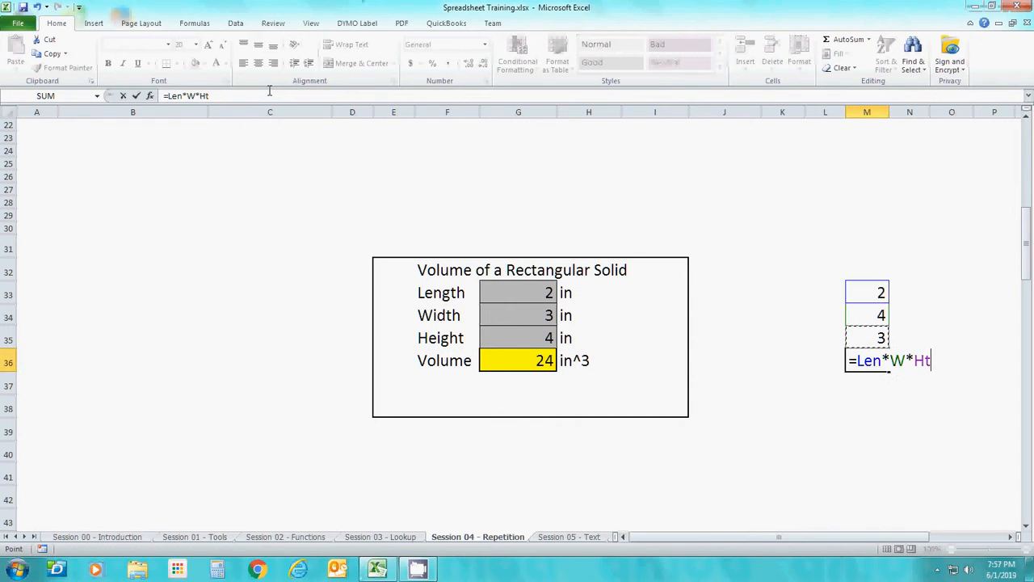
key("Return")
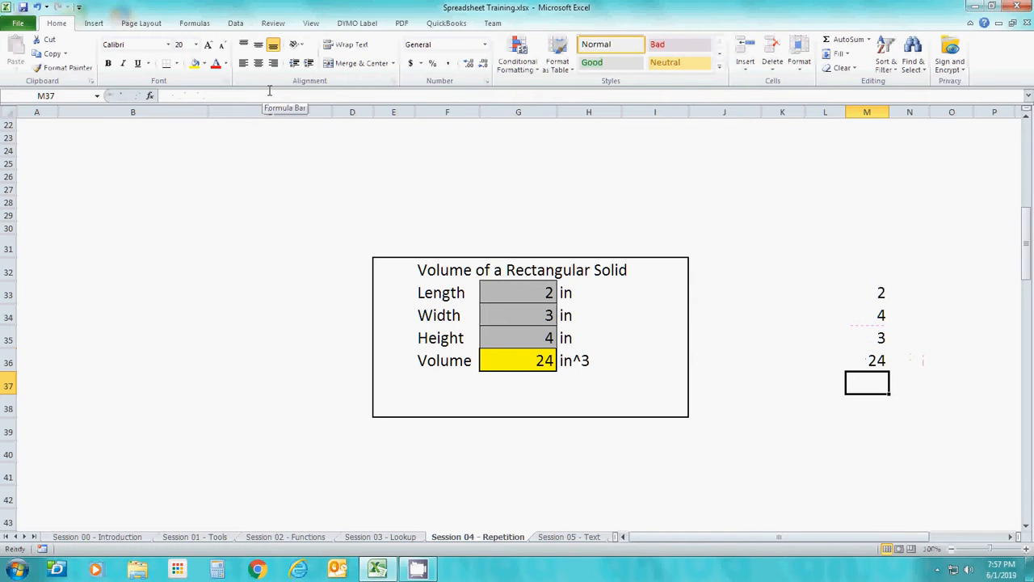
key("Up")
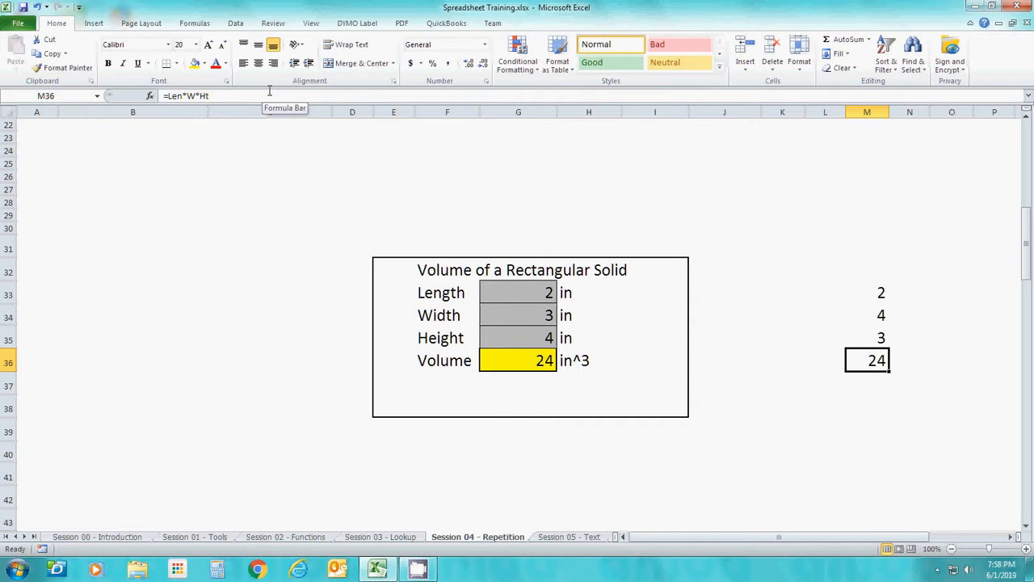
Go to the random numbers table further down the sheet and look through its Random #'s column
key("Down")
key("Down")
key("Down")
key("Down")
key("Down")
key("Down")
key("Down")
key("Down")
key("Down")
key("Down")
key("Down")
key("Down")
key("Down")
key("Down")
key("Down")
key("Down")
key("Down")
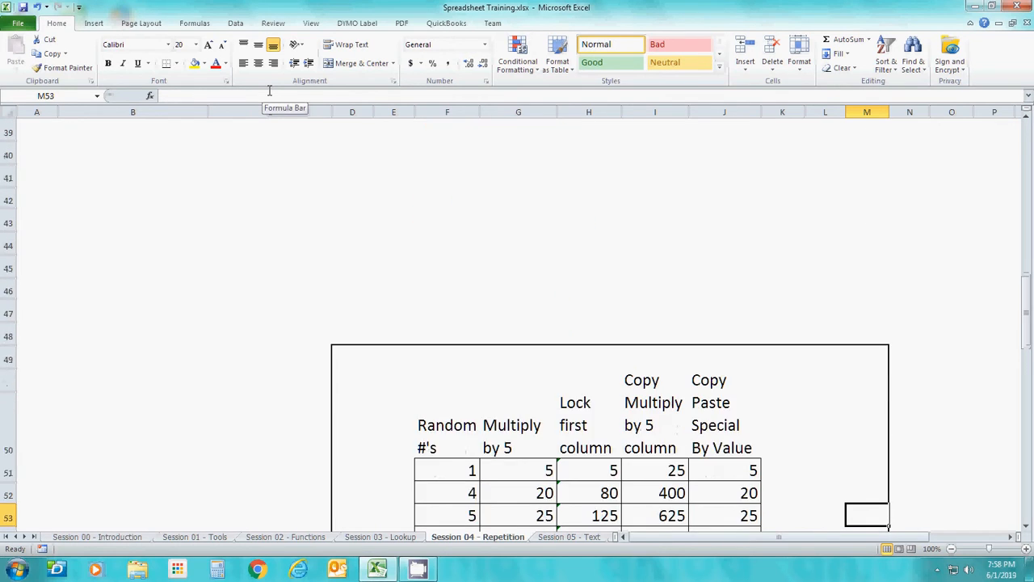
key("Down")
key("Down")
key("Down")
key("Down")
key("Down")
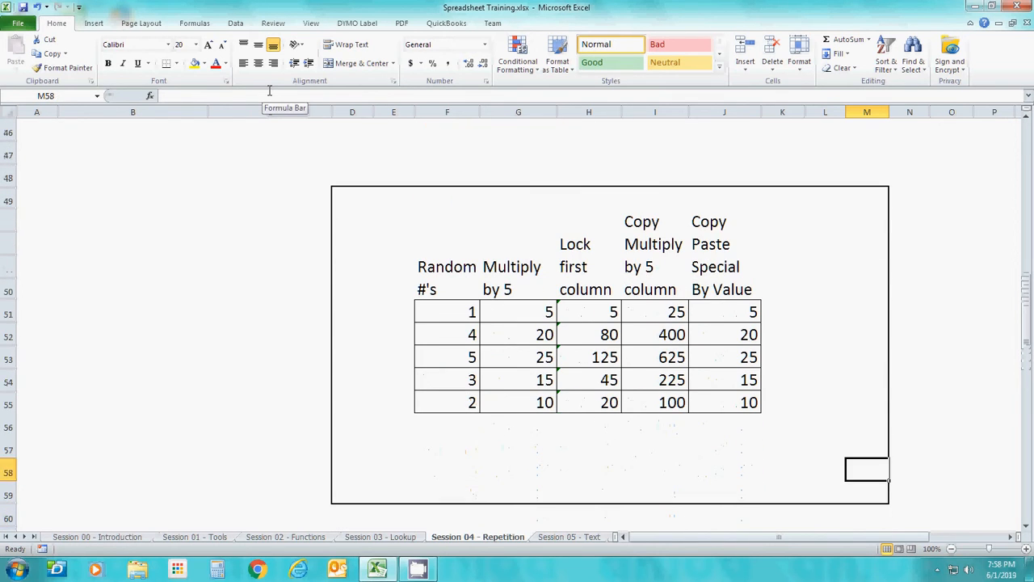
key("Up")
key("Up")
key("Up")
key("Up")
key("Up")
key("Left")
key("Left")
key("Left")
key("Left")
key("Left")
key("Left")
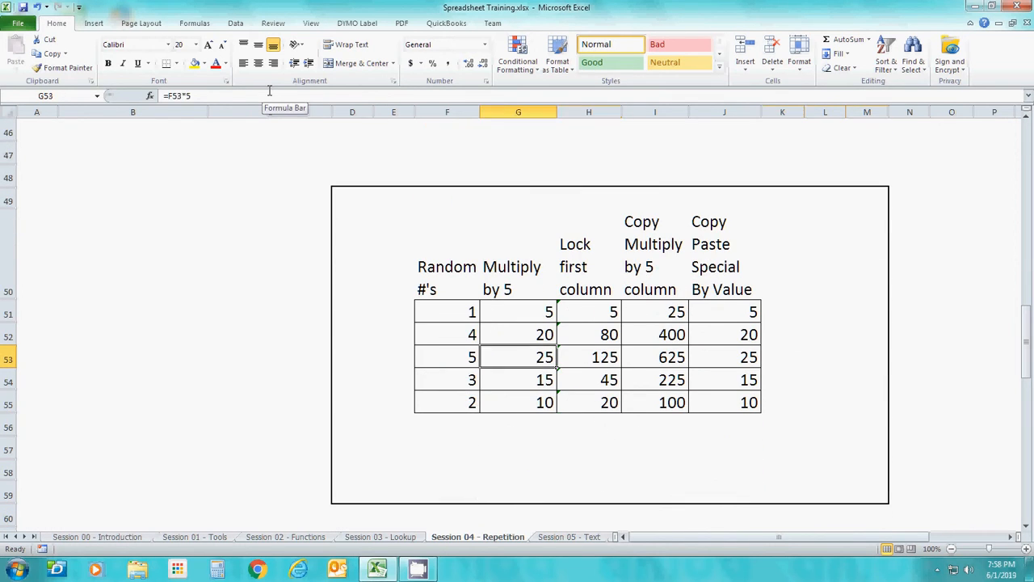
key("Left")
key("Up")
key("Up")
key("Down")
key("Down")
key("Down")
key("Down")
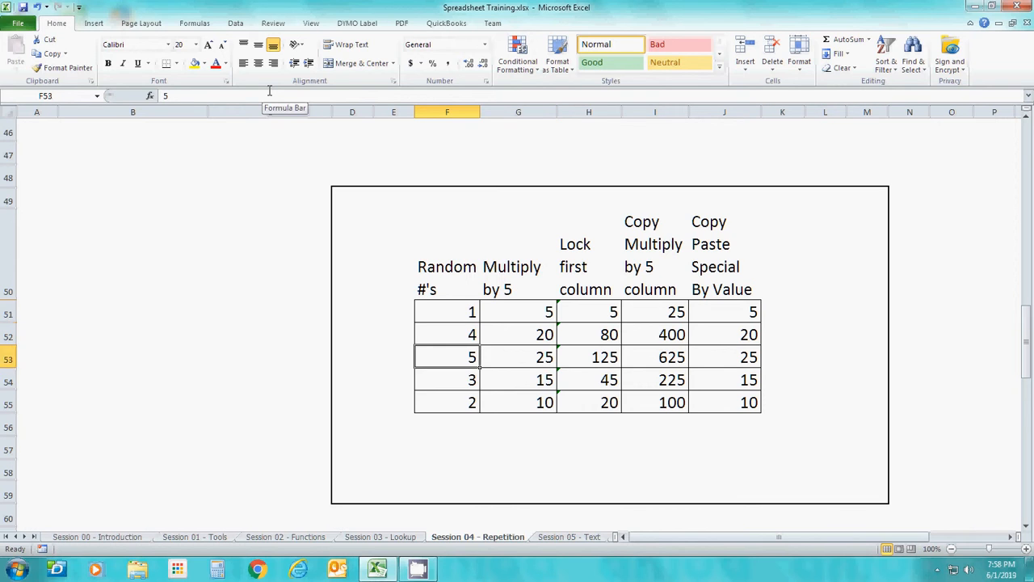
key("Up")
key("Up")
key("Up")
key("Up")
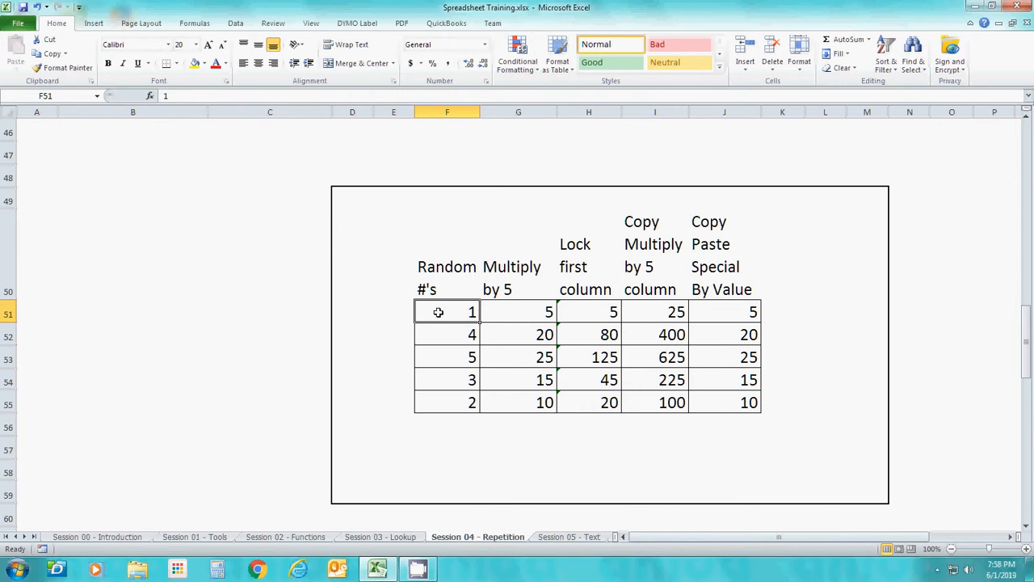
Compare the Random #'s entries with the formulas beside them in the Multiply by 5 column
key("Right")
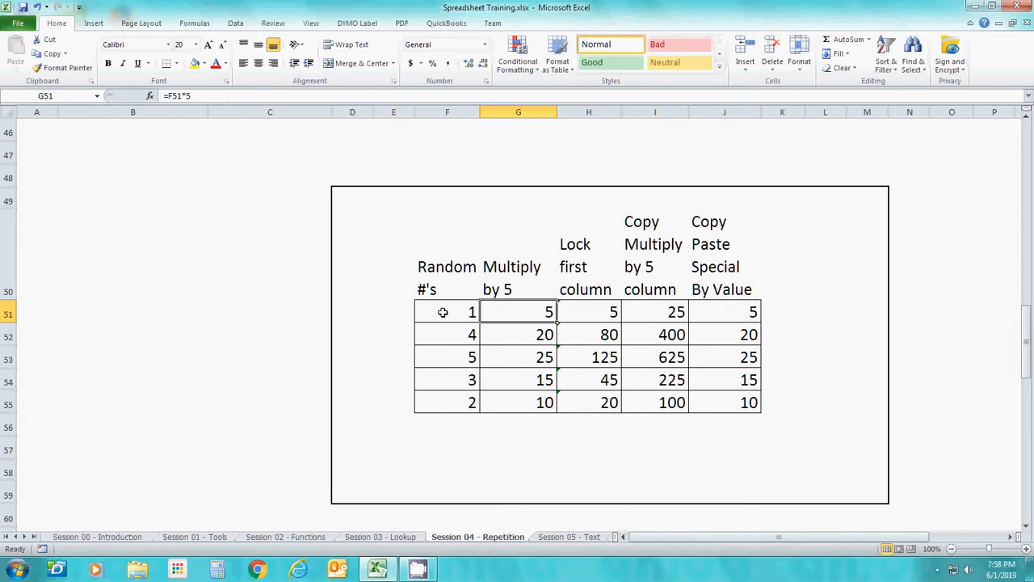
key("Left")
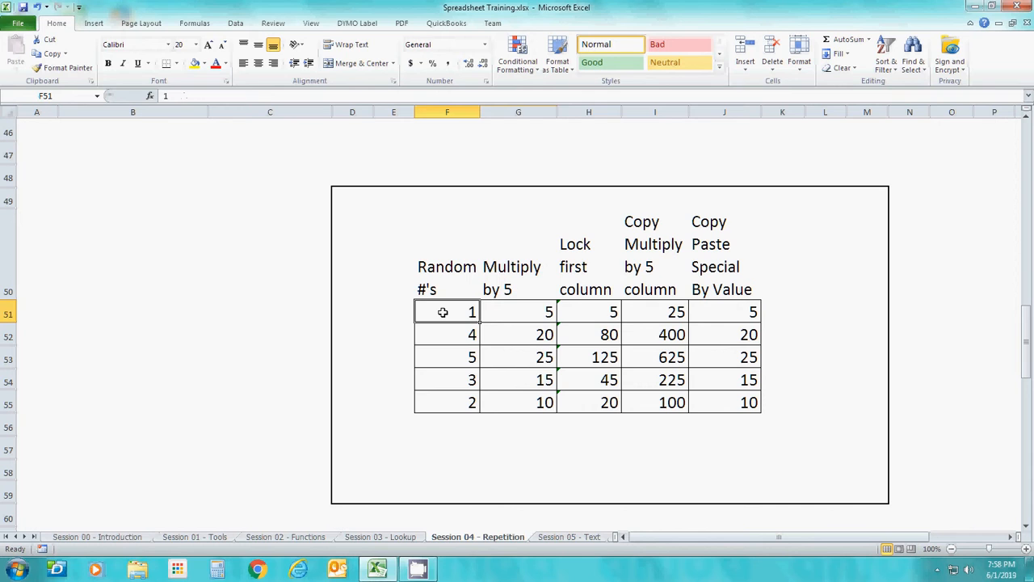
key("Right")
key("Left")
key("Right")
key("Left")
key("Down")
key("Right")
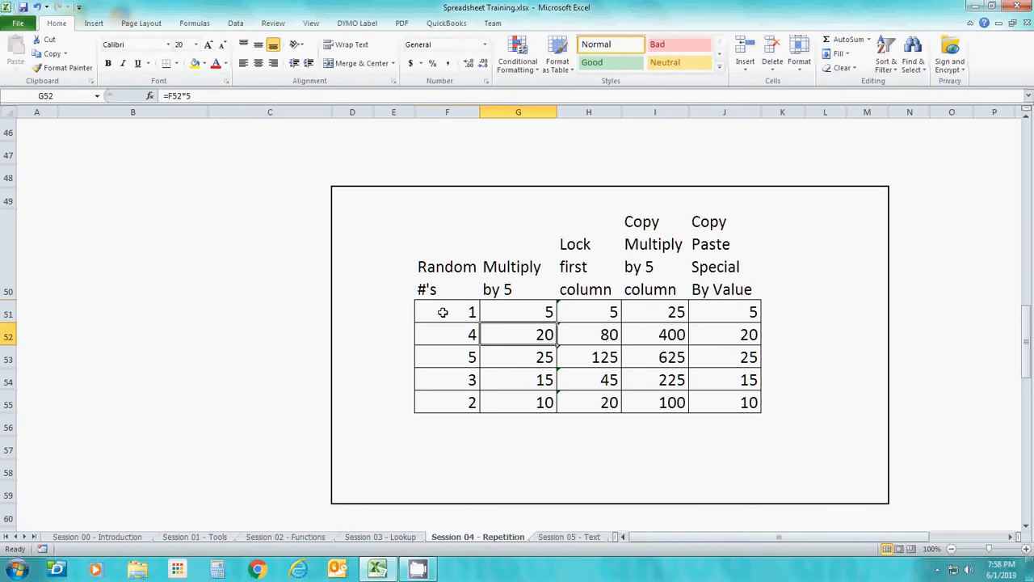
key("Down")
key("Down")
key("Left")
key("Up")
key("Up")
key("Up")
Copy the Multiply by 5 cells G51:G55, paste them at K51, and inspect the pasted formula
key("Right")
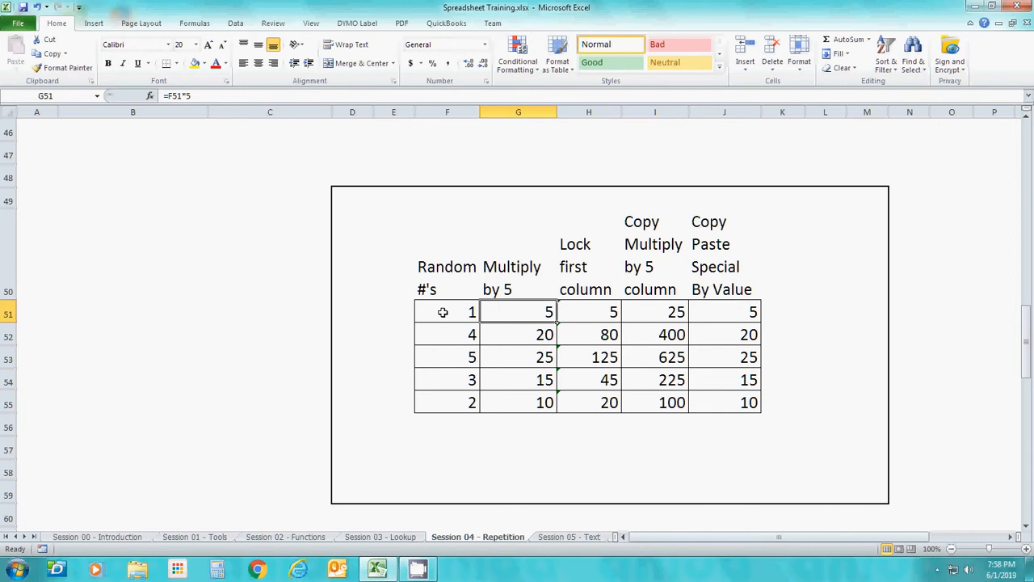
key("shift+Down")
key("shift+Down")
key("shift+Down")
key("shift+Down")
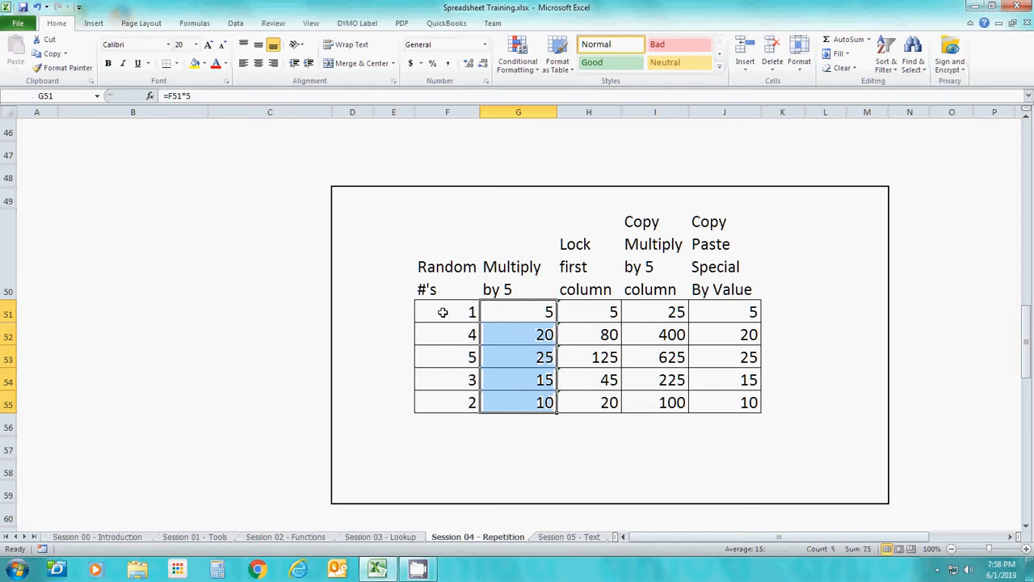
right_click(531, 309)
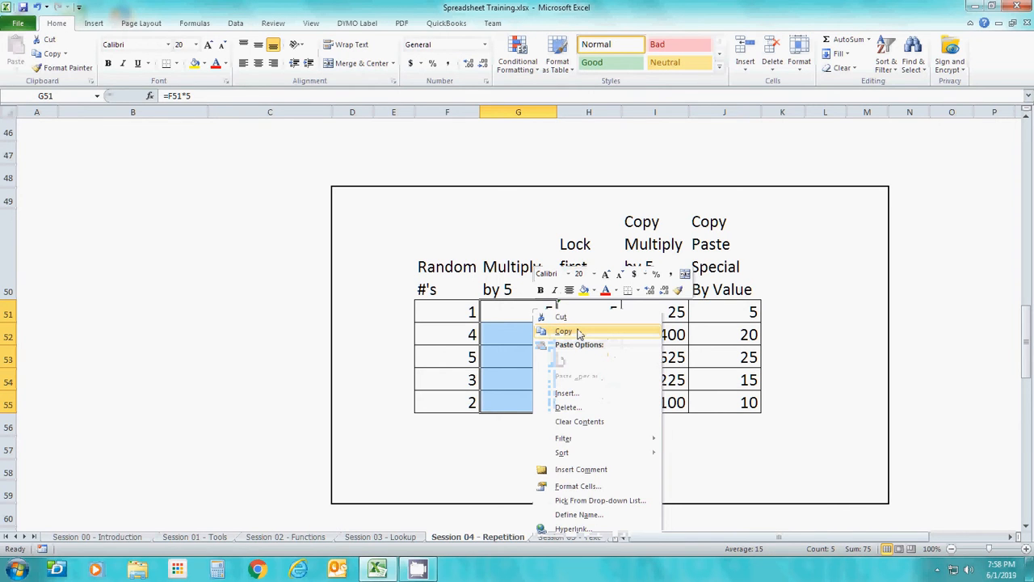
left_click(569, 332)
left_click(774, 314)
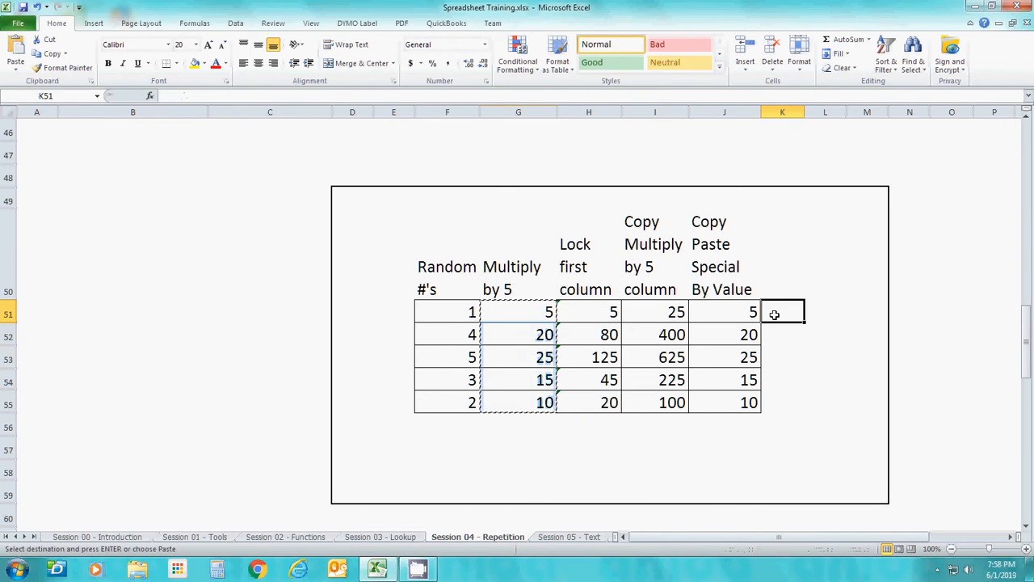
key("ctrl+v")
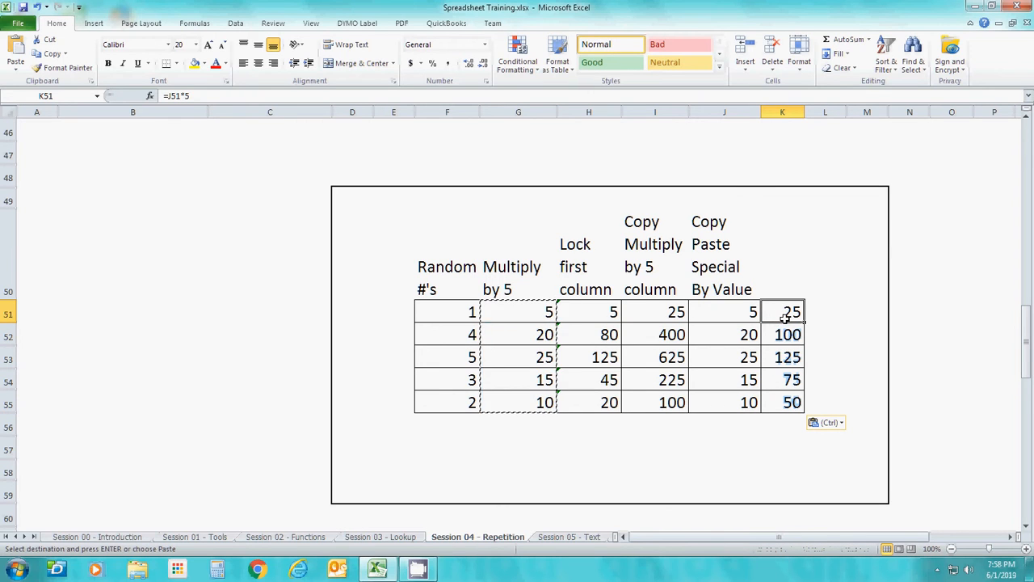
left_click(774, 317)
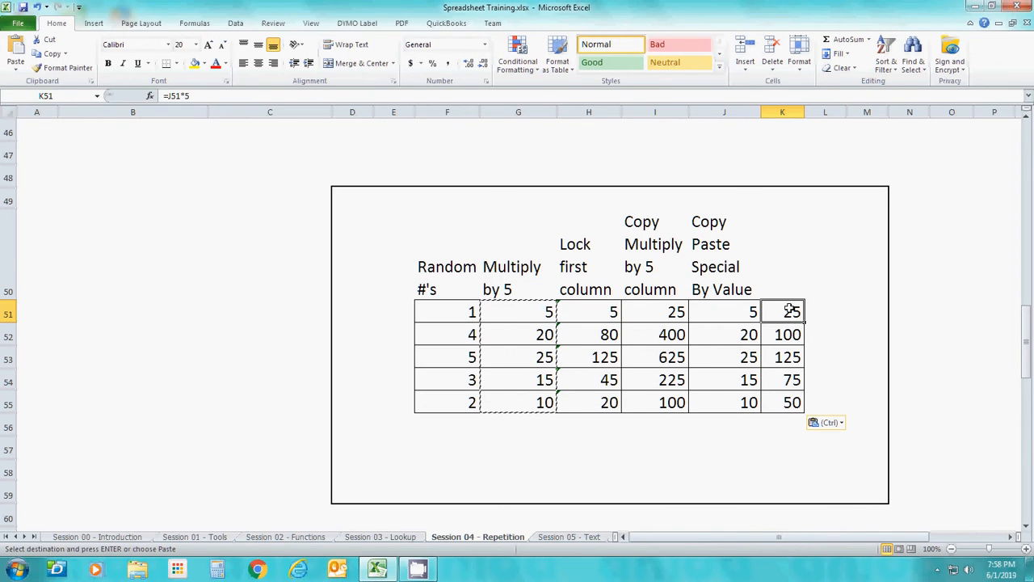
Undo the paste in column K and inspect the original Multiply by 5 formula in cell G51
left_click(36, 7)
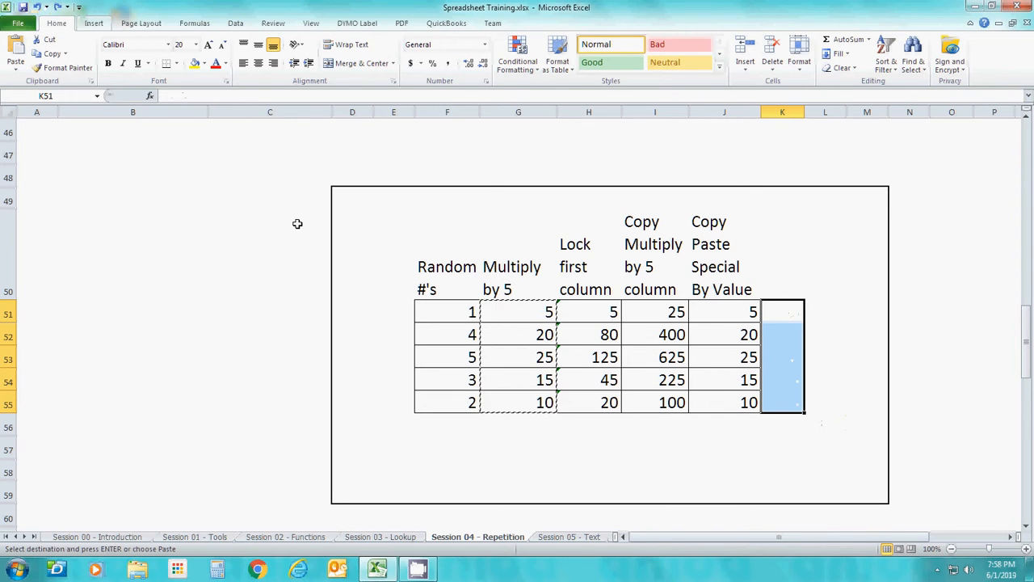
left_click(541, 350)
left_click(524, 316)
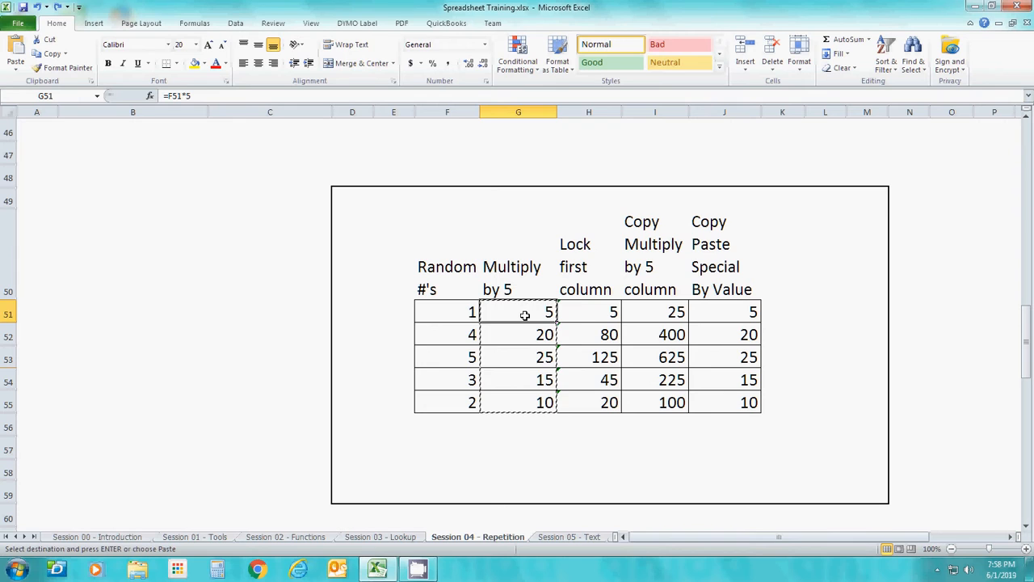
Examine how the references change down the Lock first column formulas, starting from cell H51
left_click(590, 314)
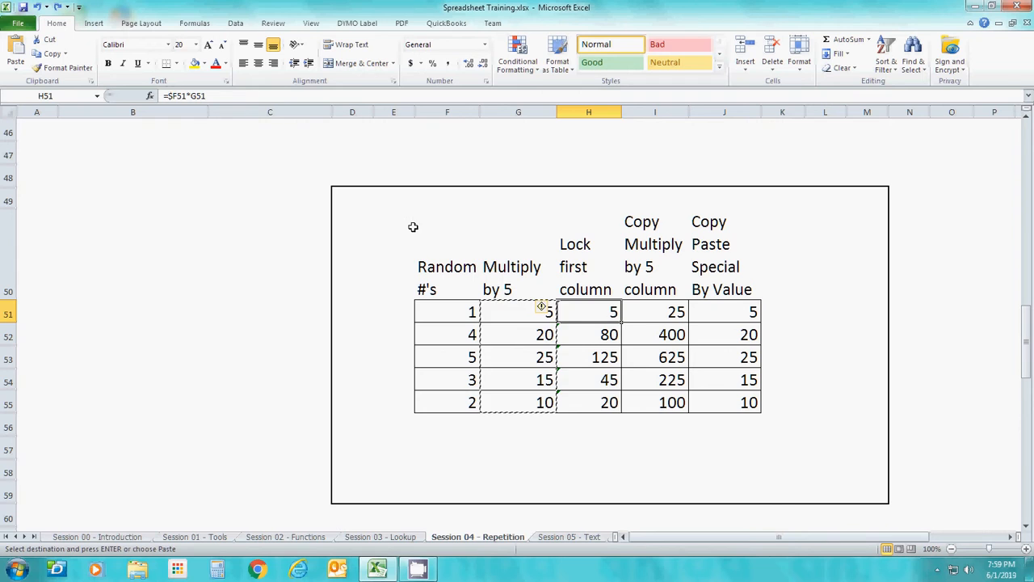
key("Down")
key("Down")
key("Down")
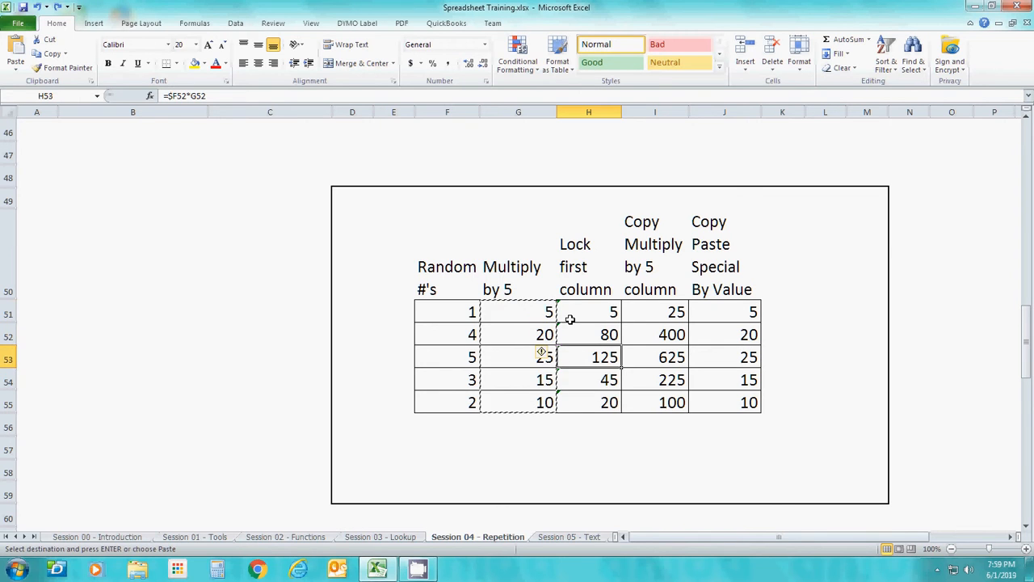
key("Up")
key("Up")
key("Up")
key("Up")
key("Down")
key("Down")
key("Down")
key("Down")
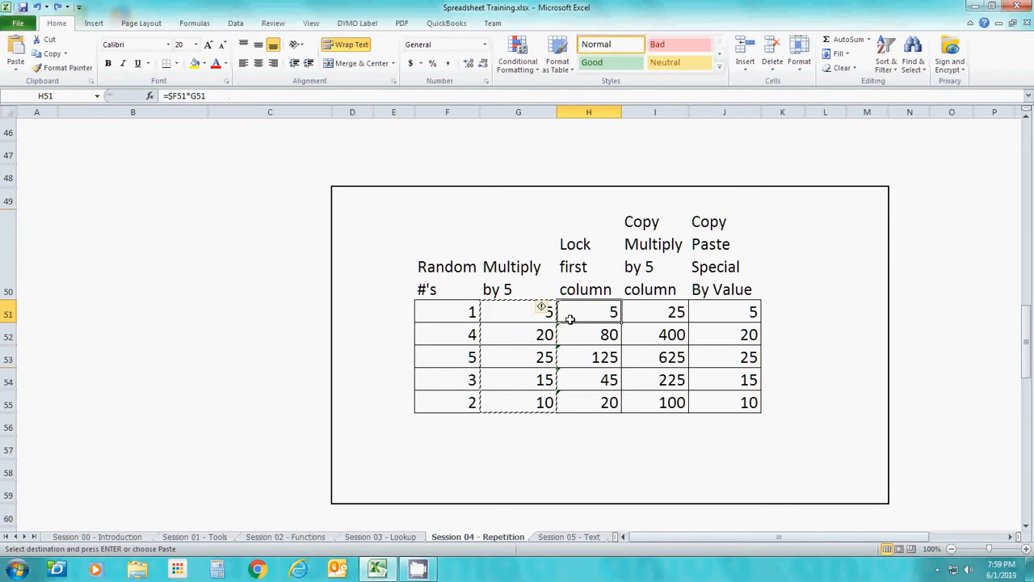
key("Up")
key("Up")
key("Up")
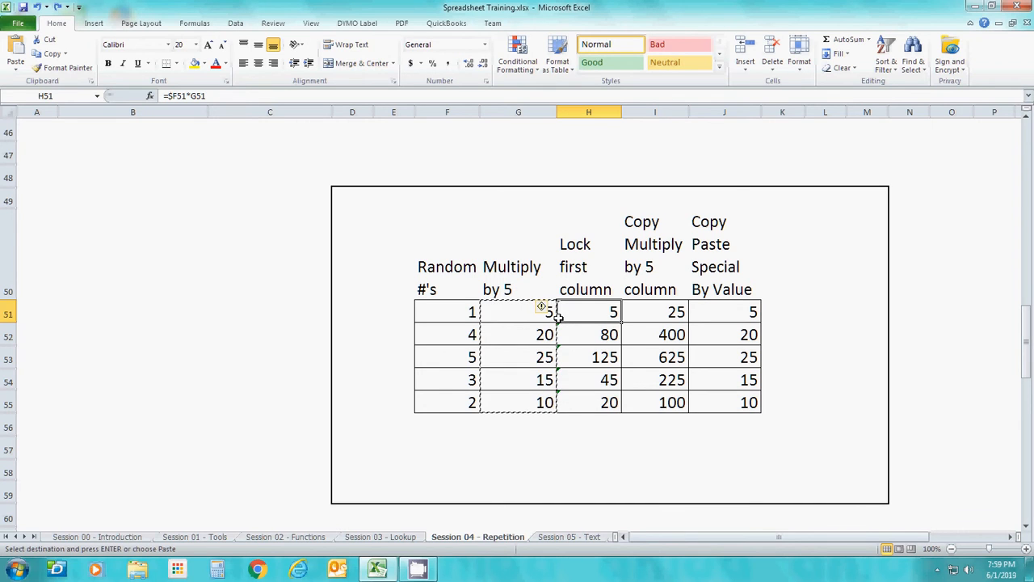
Open the formula in cell H51 to view its highlighted source cells, and leave it without making changes
left_click(175, 93)
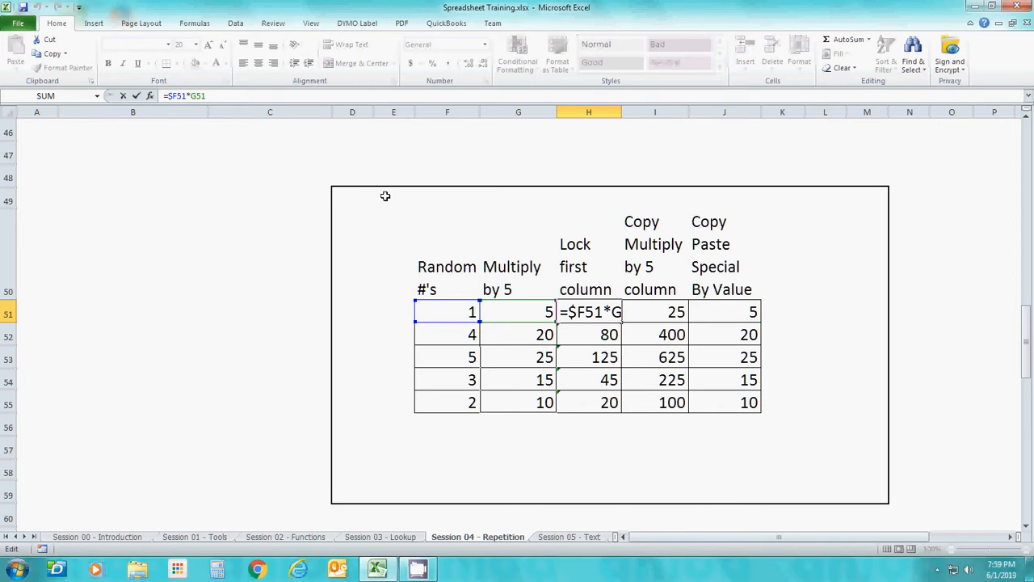
left_click(447, 231)
left_click(361, 219)
key("Escape")
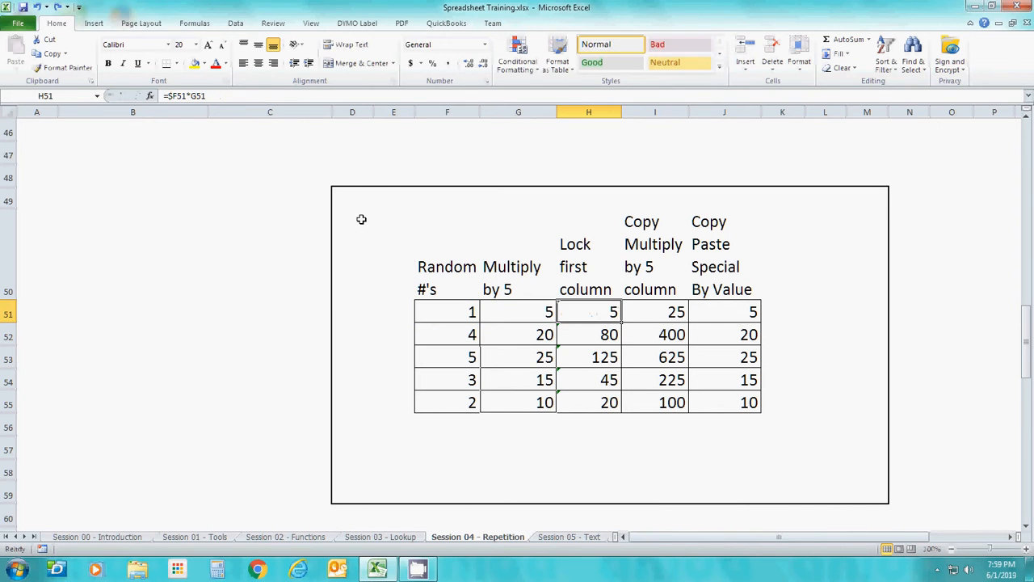
Enter the multiplier 3 in cell E57 below the table and give that cell outside borders
left_click(391, 446)
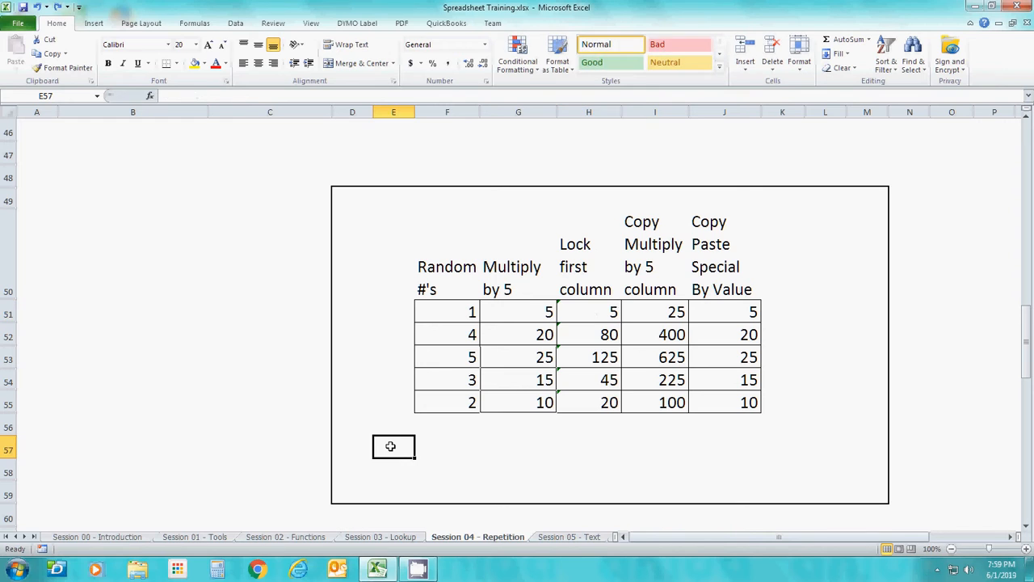
type("3")
key("Return")
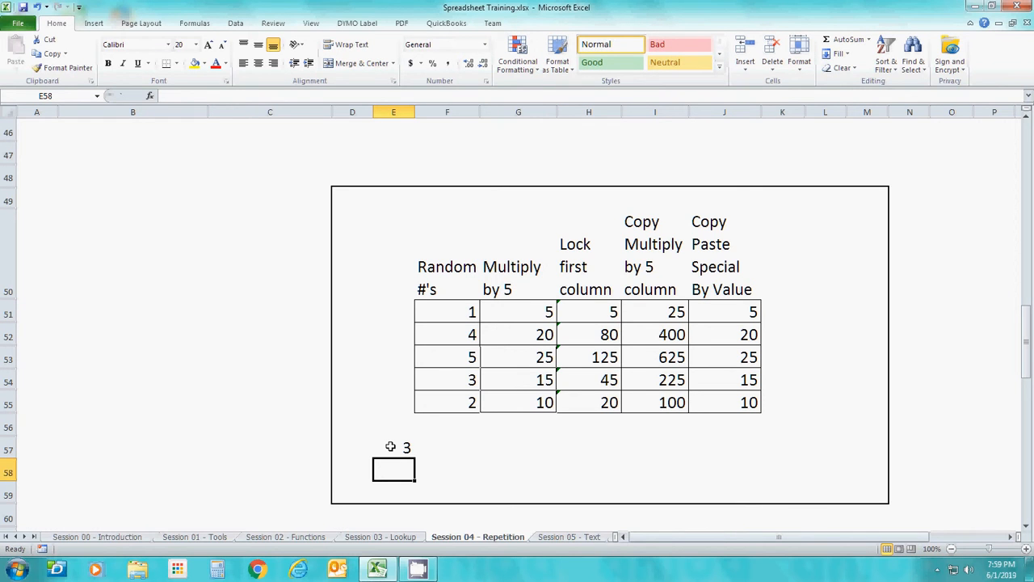
left_click(450, 308)
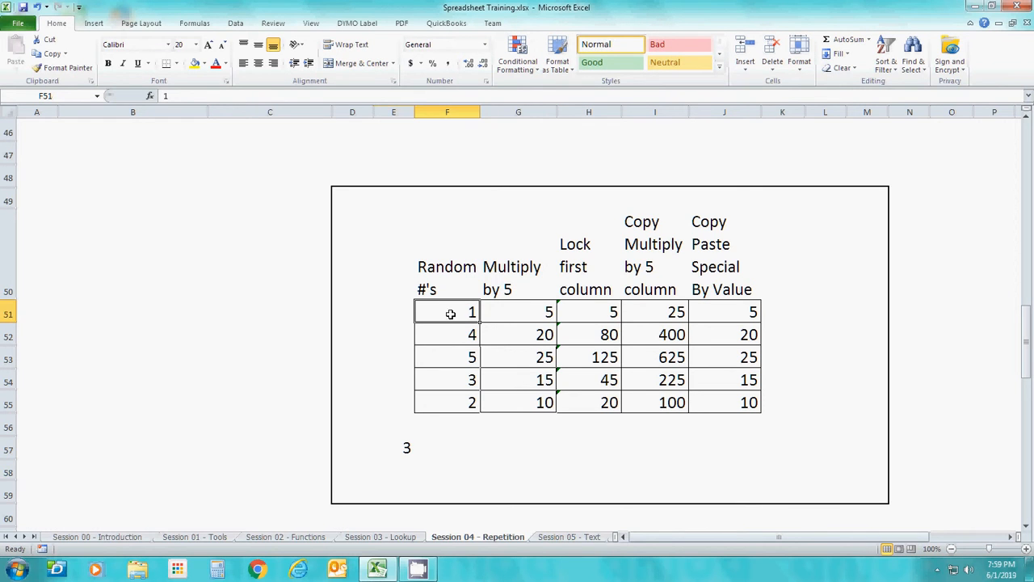
left_click(450, 339)
left_click(447, 371)
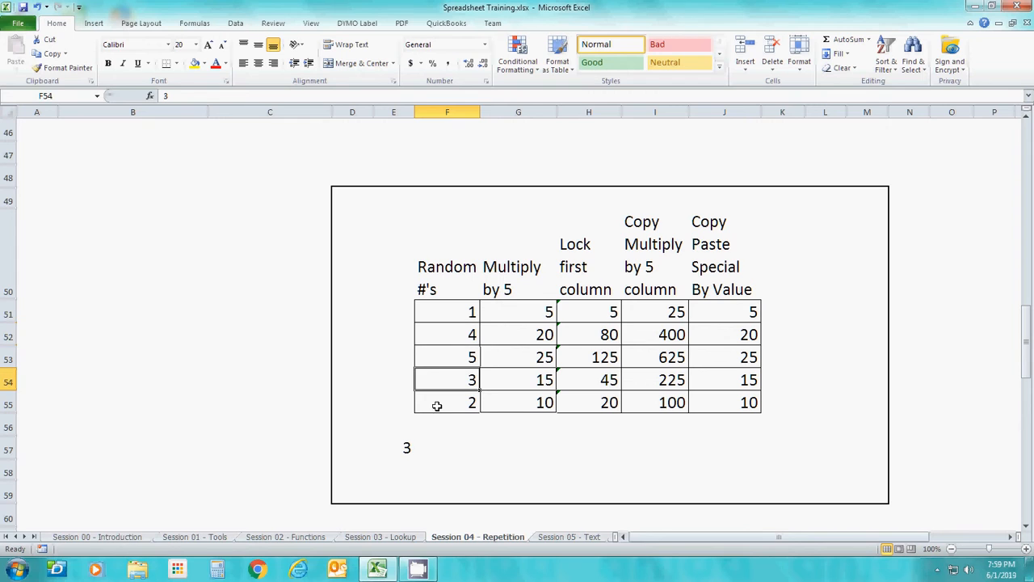
left_click(406, 451)
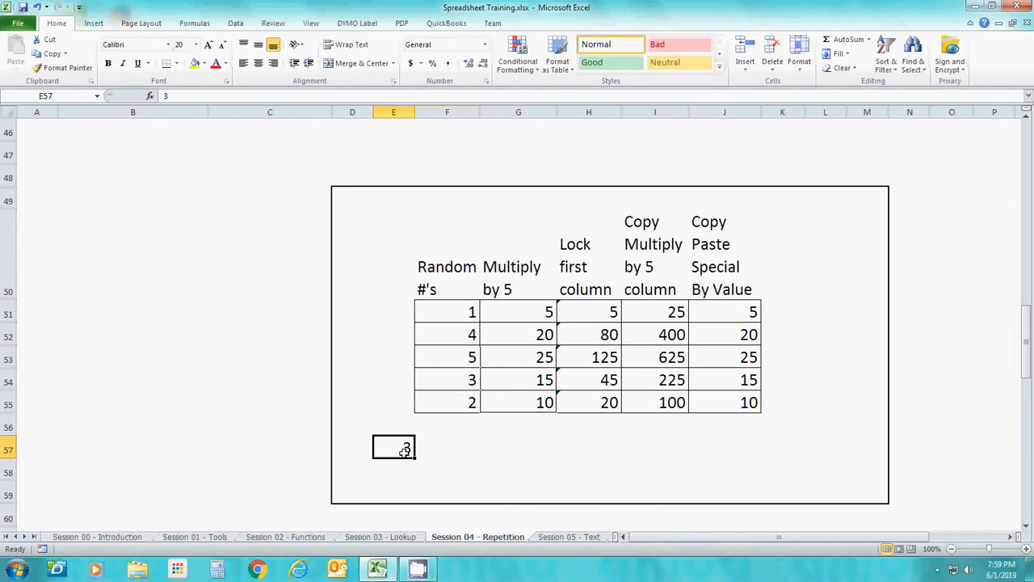
left_click(176, 63)
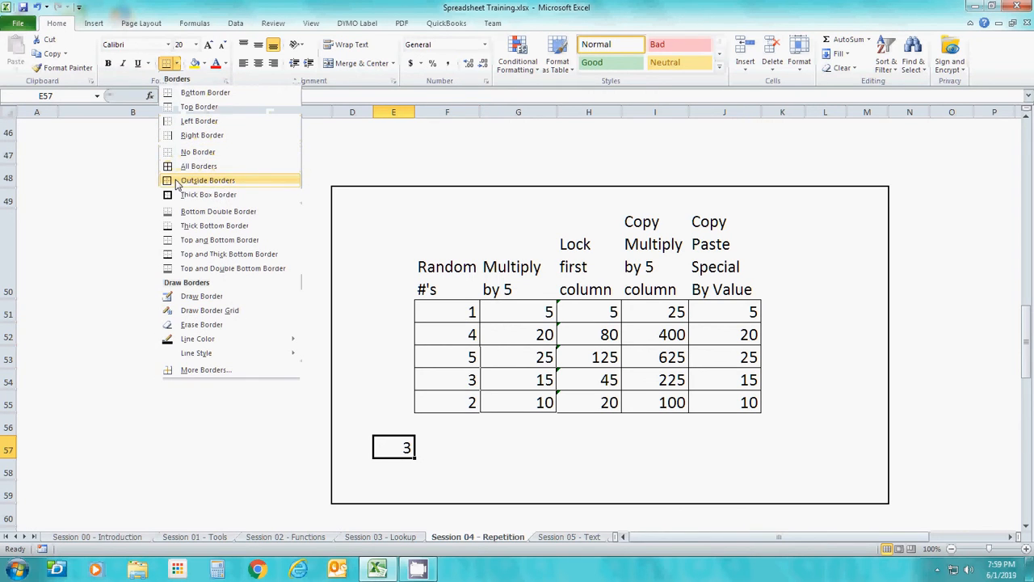
left_click(209, 181)
Enter the formula =F51*E57 in cell K51 beside the table to multiply the first random number by the multiplier cell
left_click(552, 309)
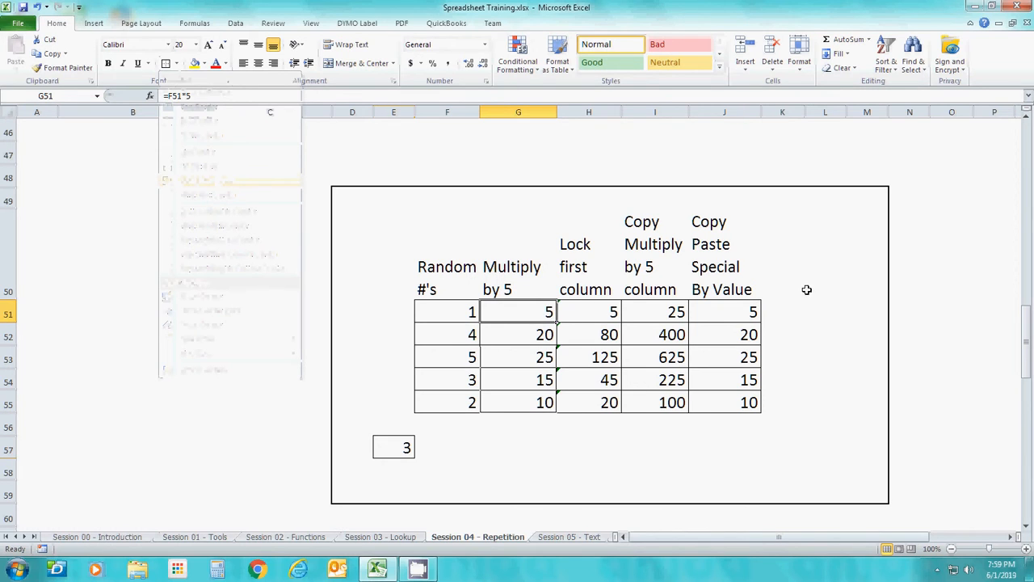
left_click(793, 310)
type("=")
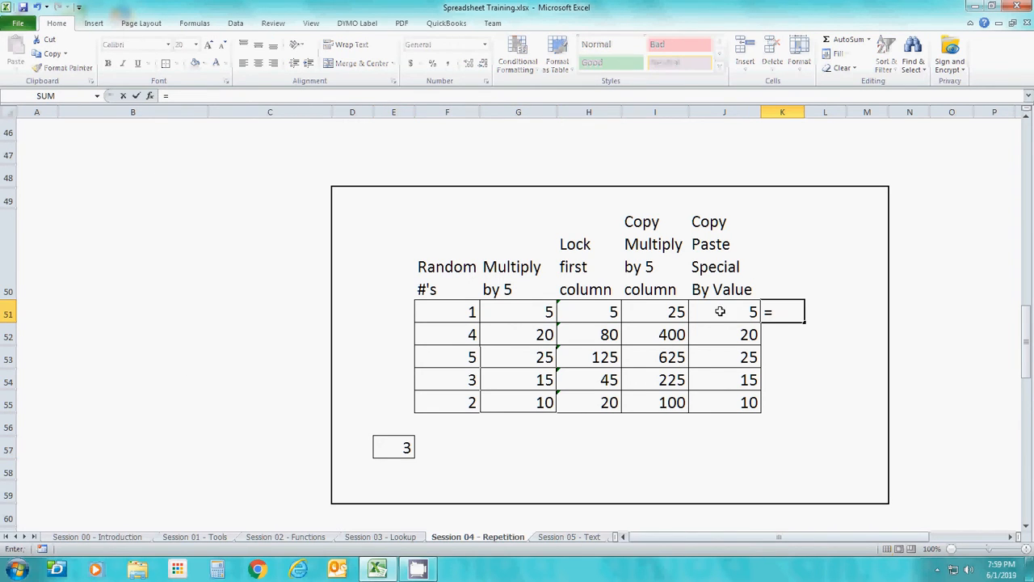
left_click(468, 303)
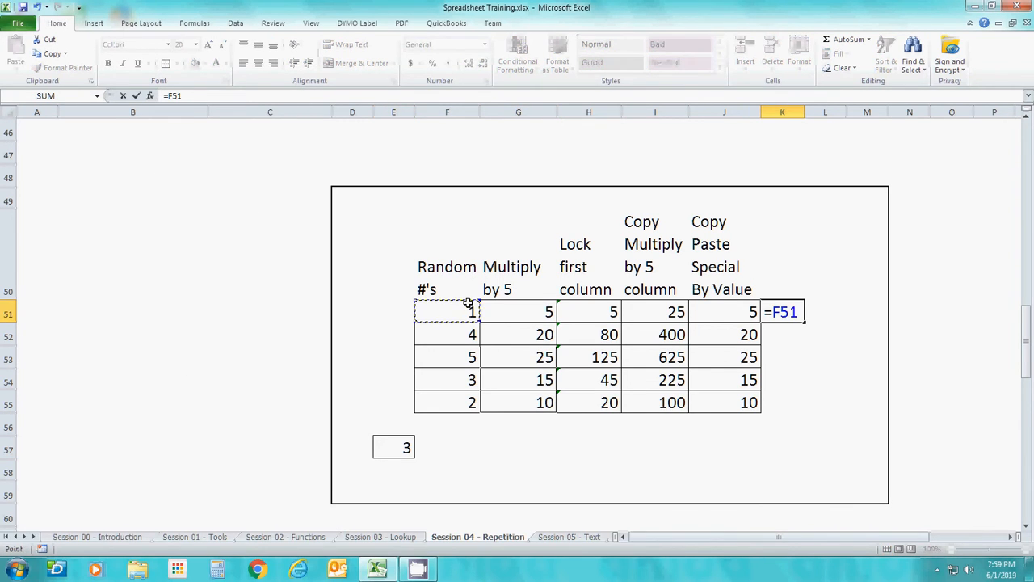
type("*")
left_click(394, 447)
key("Return")
key("Up")
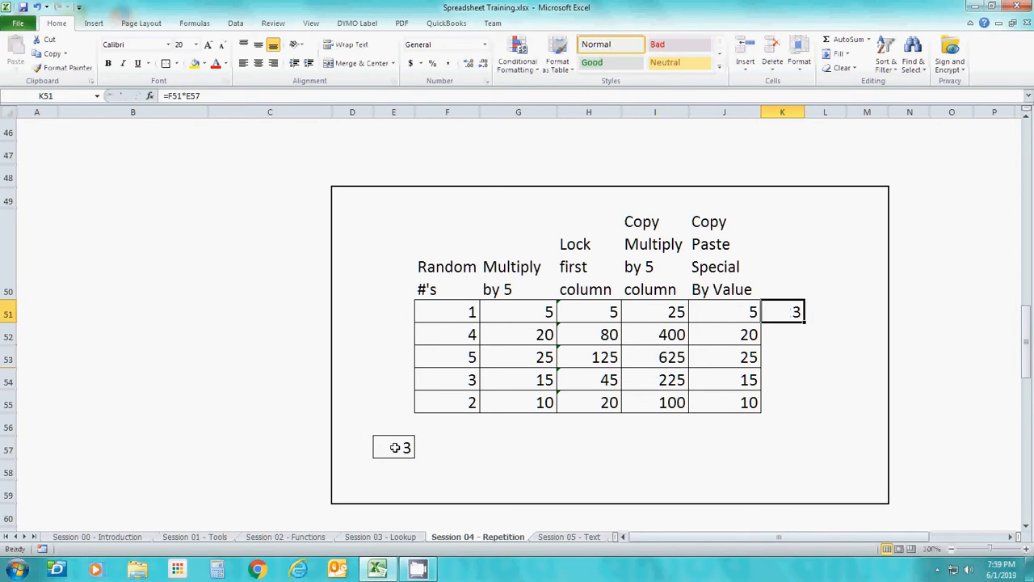
Fill the K51 formula with its unlocked multiplier reference down through K55
key("Up")
key("Down")
key("shift+Down")
key("shift+Down")
key("shift+Down")
key("shift+Down")
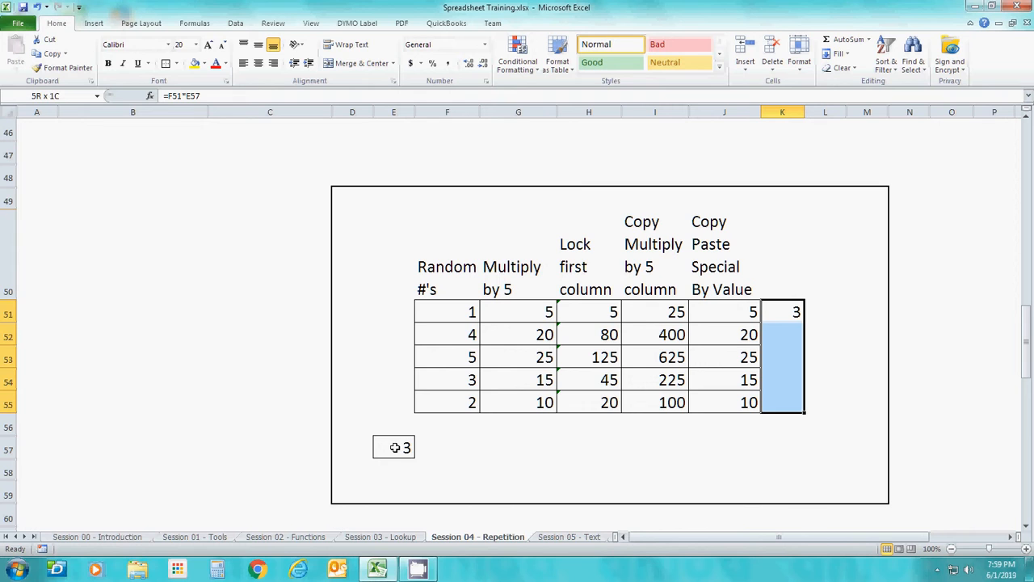
left_click(837, 54)
left_click(845, 71)
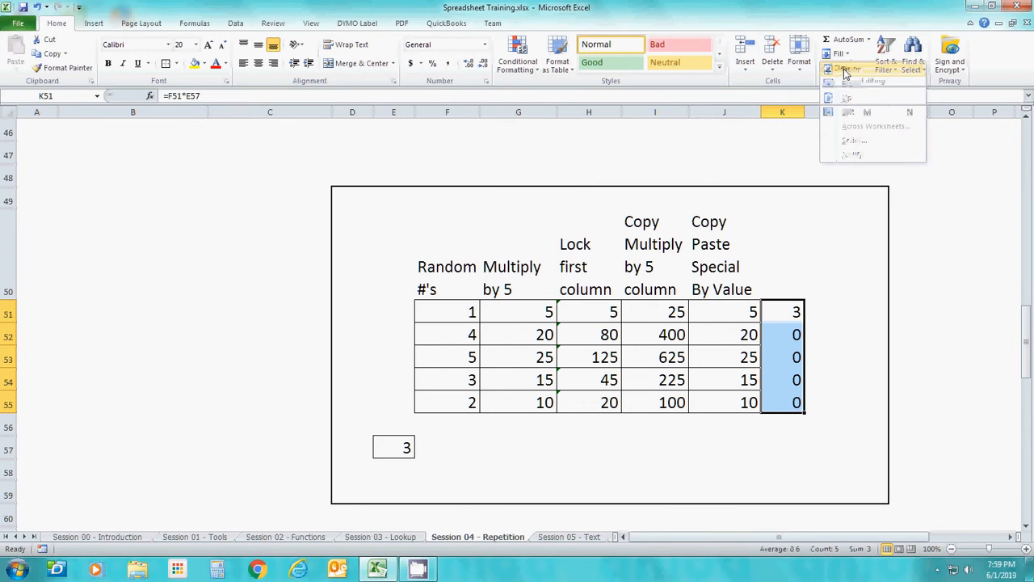
Compare the filled formulas in cells K51 to K53 to see how the multiplier reference shifts
left_click(778, 337)
left_click(792, 312)
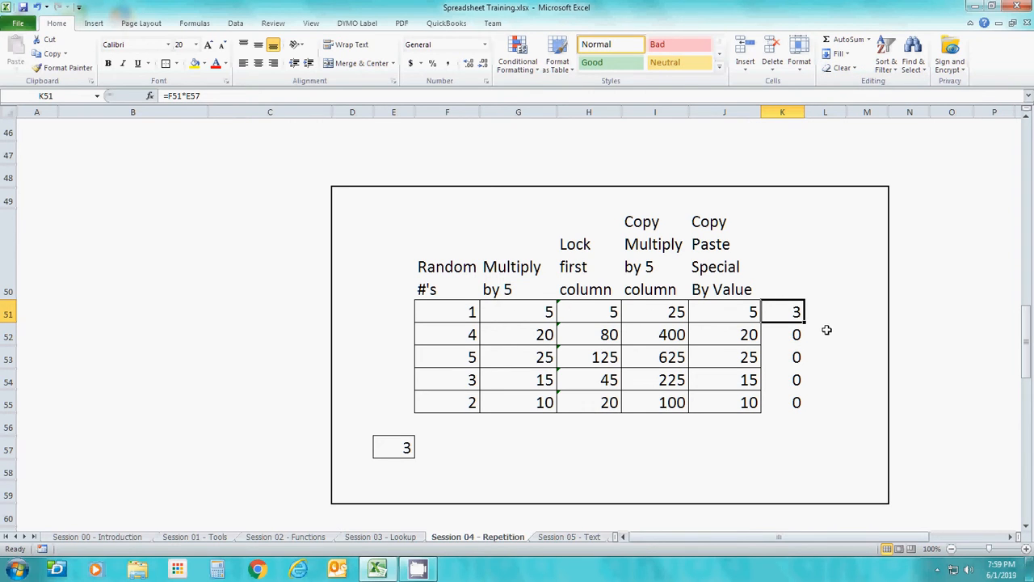
left_click(793, 333)
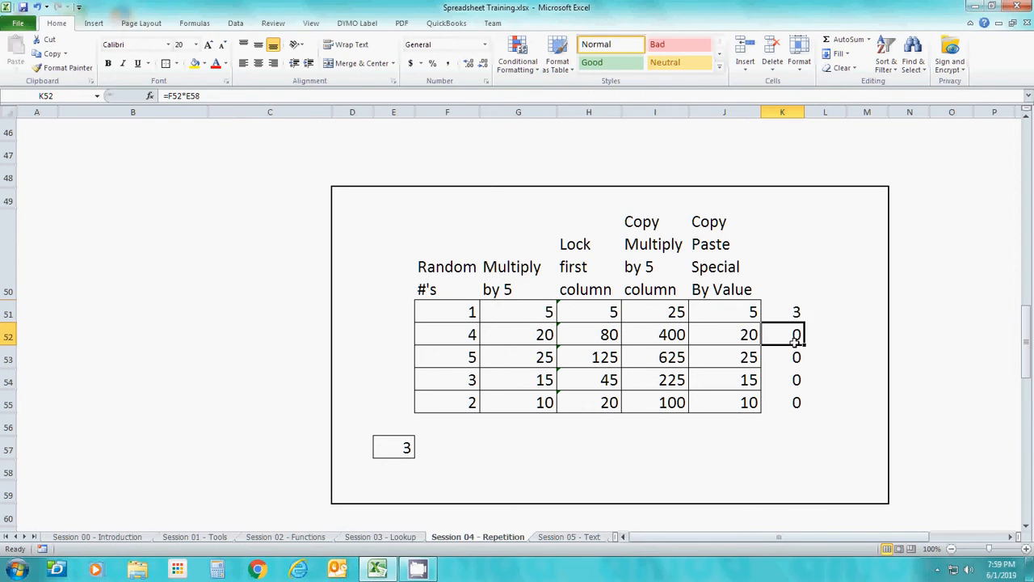
left_click(796, 350)
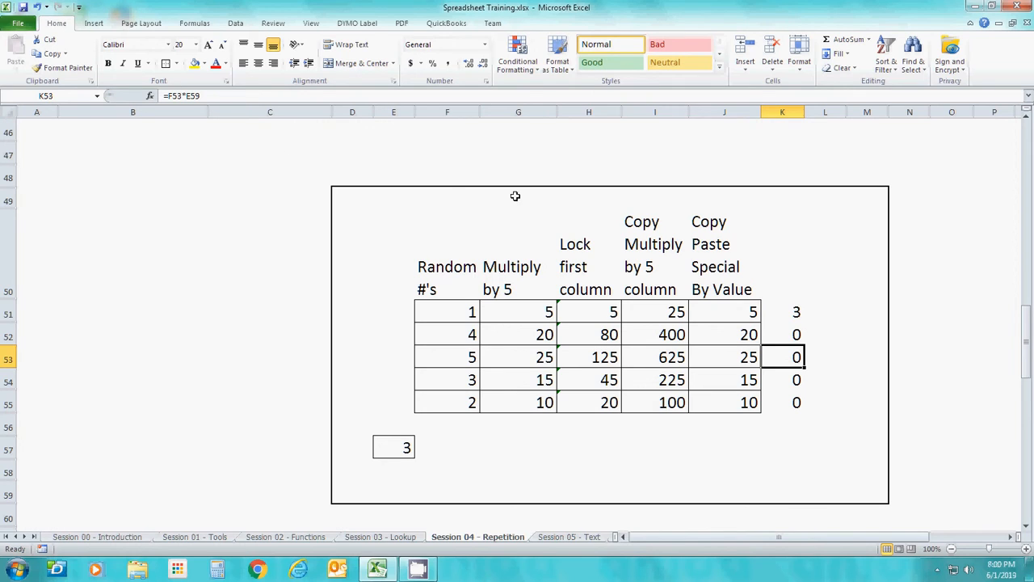
Lock the multiplier reference in cell K51 by changing its formula to =F51*$E$57
left_click(789, 314)
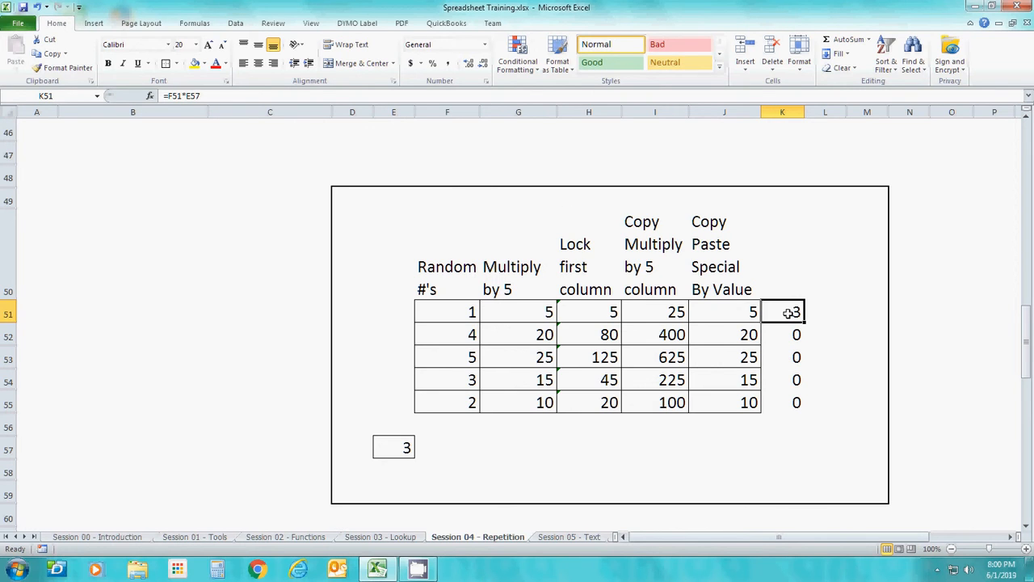
double_click(788, 313)
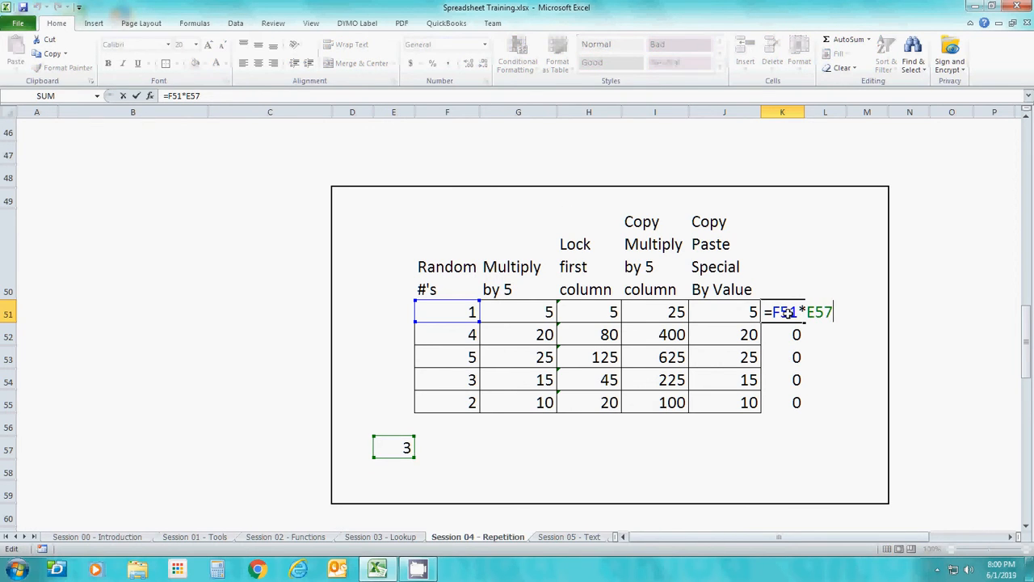
type("$E")
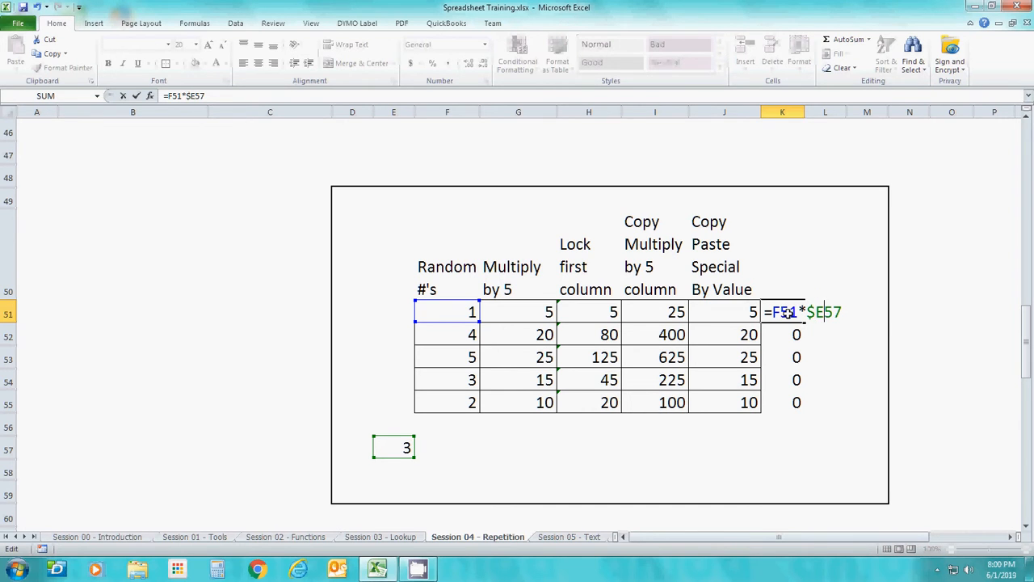
type("$")
key("Return")
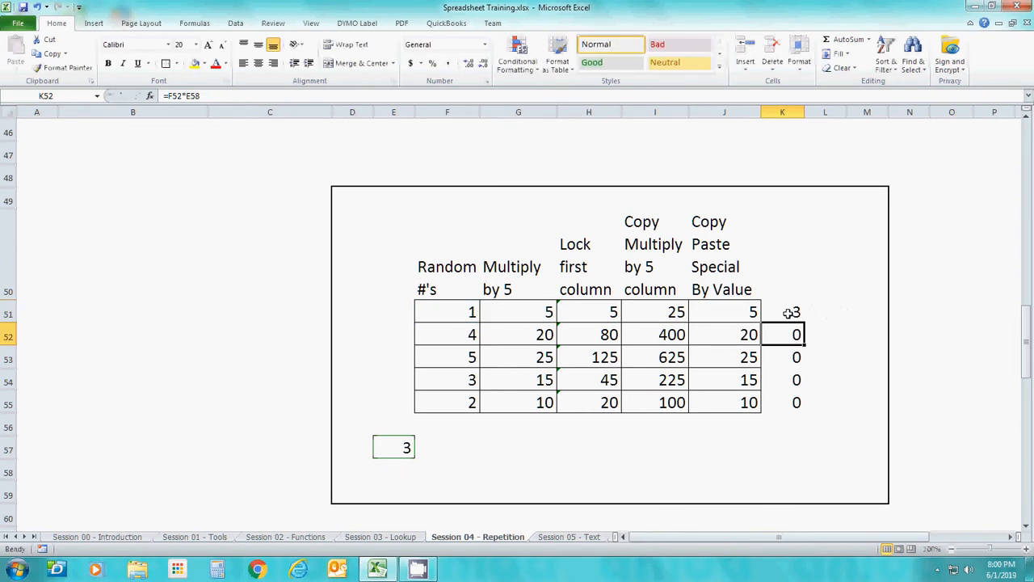
Fill the formula with the absolute $E$57 reference from K51 down through K55
left_click(788, 313)
key("shift+Down")
key("shift+Down")
key("shift+Down")
key("shift+Down")
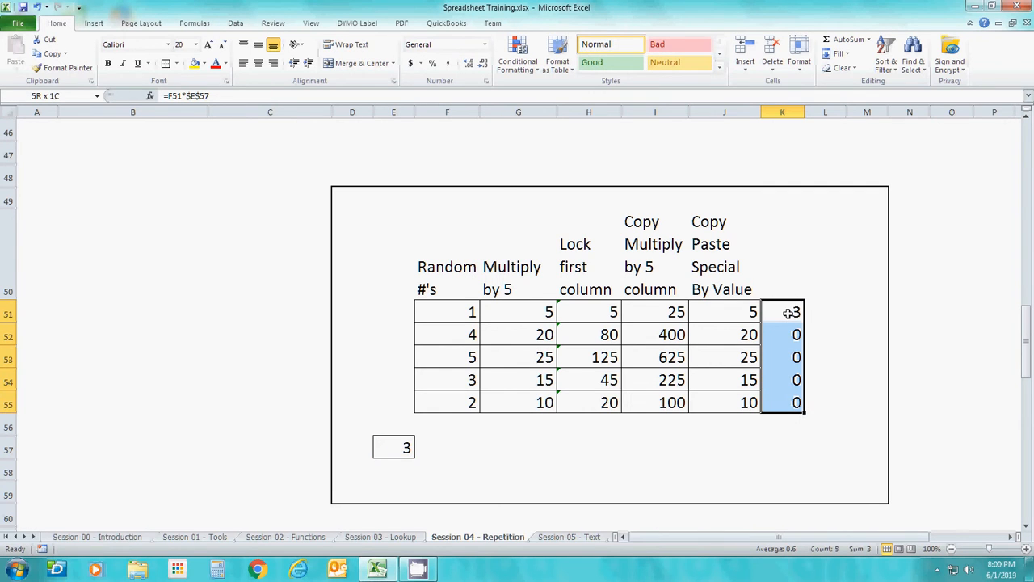
left_click(840, 53)
left_click(852, 71)
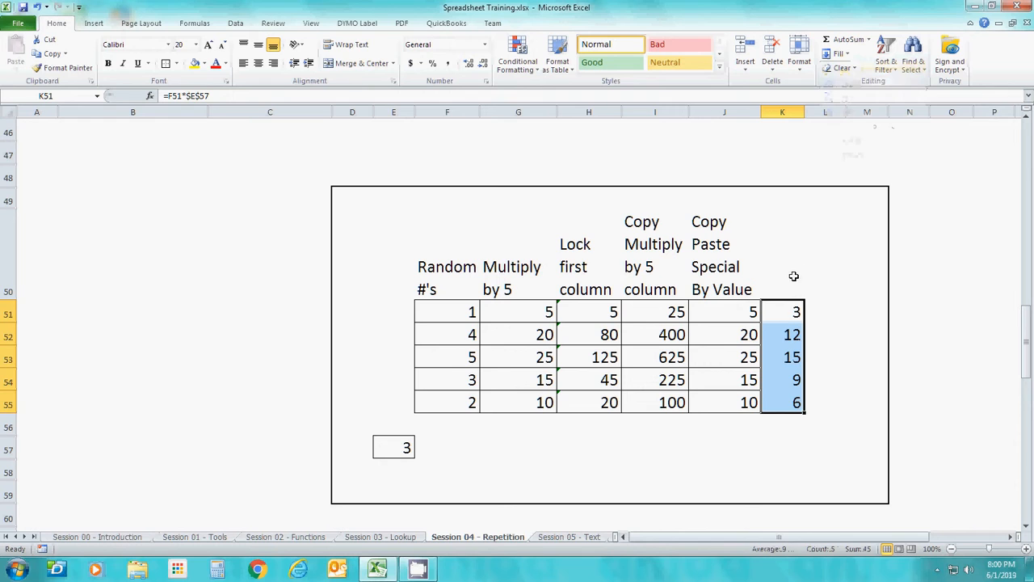
Check the formulas in K51:K55 for their row references and the locked multiplier reference
left_click(795, 304)
key("Down")
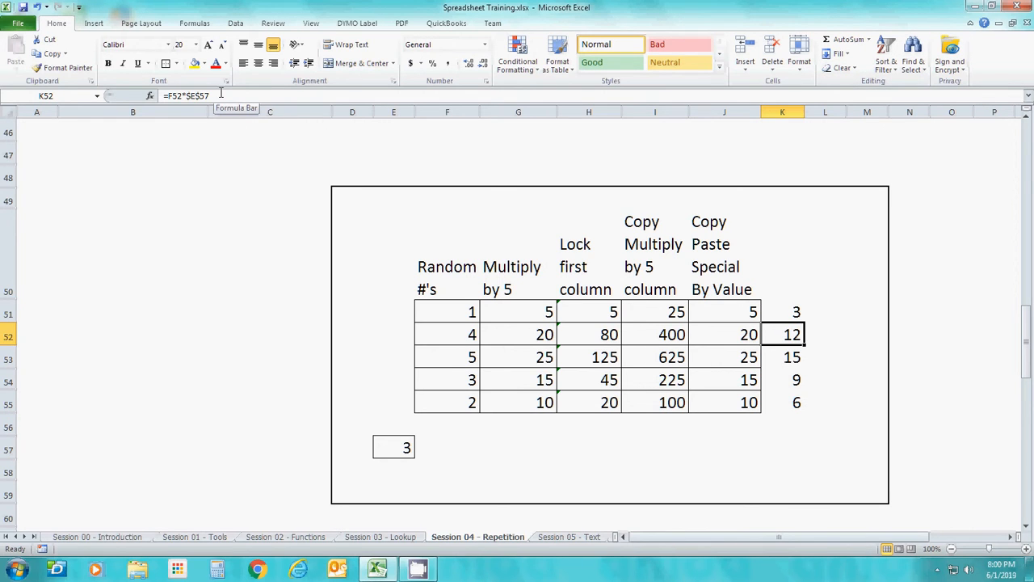
key("Down")
key("Down")
Test the multiplier in cell E57 with the values 4 and 1 in turn, leaving 1 in the cell
key("Down")
key("Left")
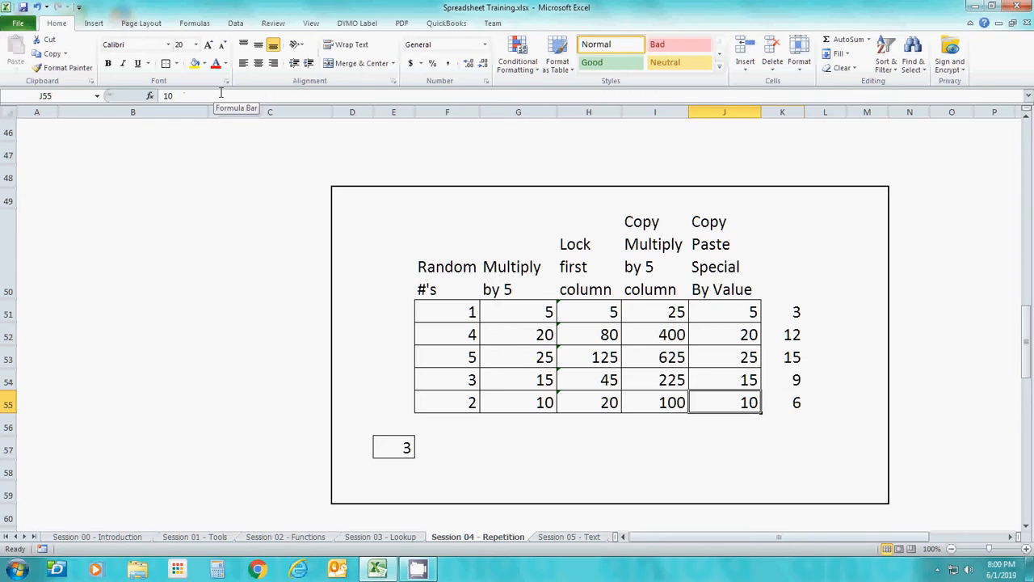
key("ctrl+Left")
key("Down")
key("Down")
key("Left")
type("4")
key("Return")
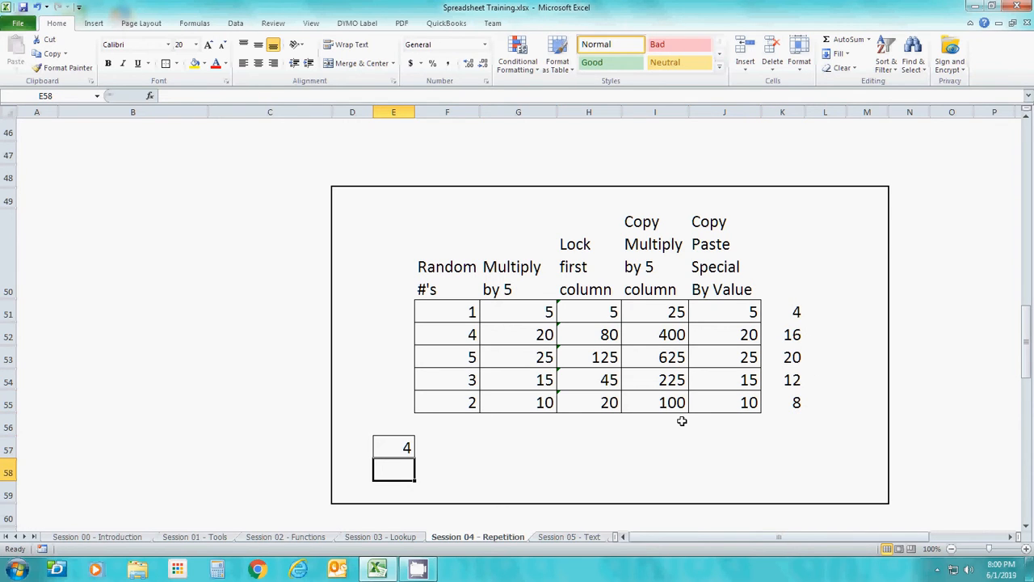
key("Up")
type("1")
key("Return")
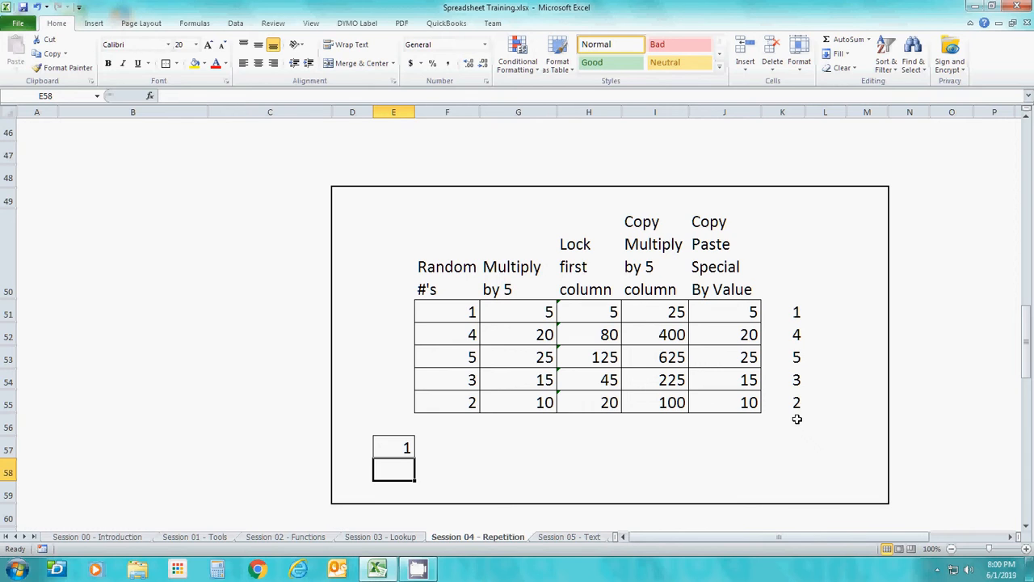
Compare the locked-reference formulas in K51 and H53 with the relative ones in I51 and G52
left_click(786, 307)
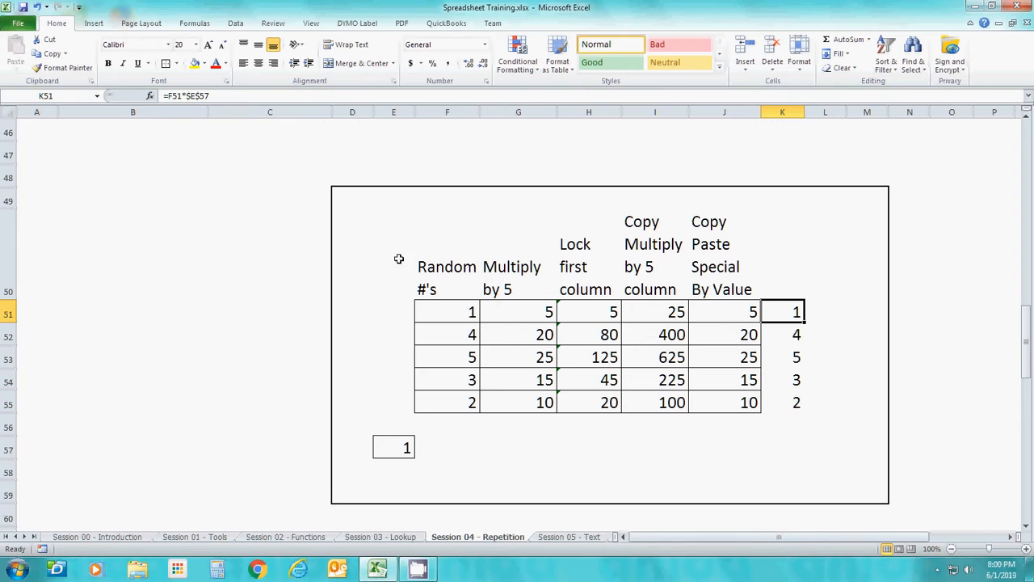
left_click(590, 358)
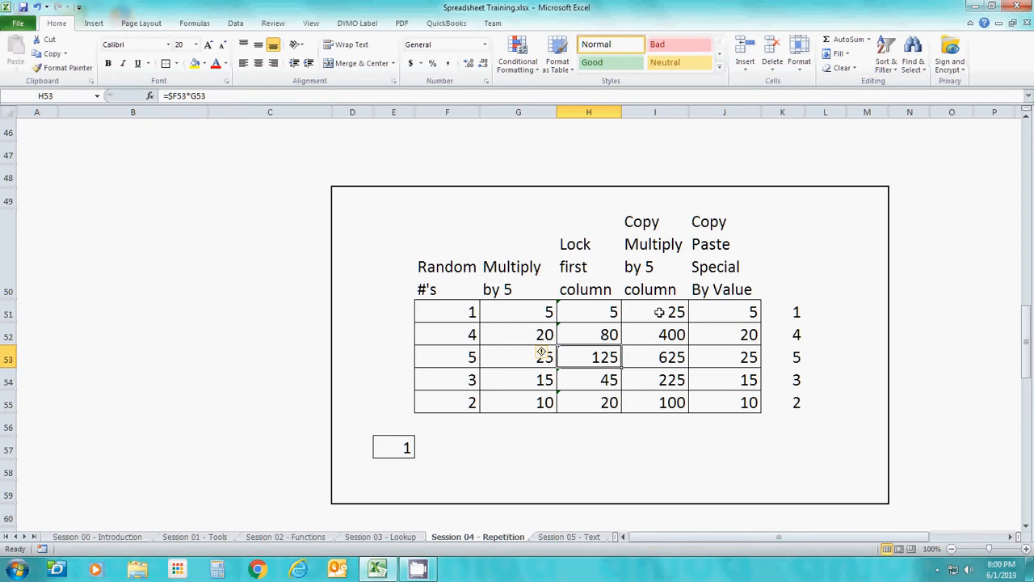
left_click(659, 312)
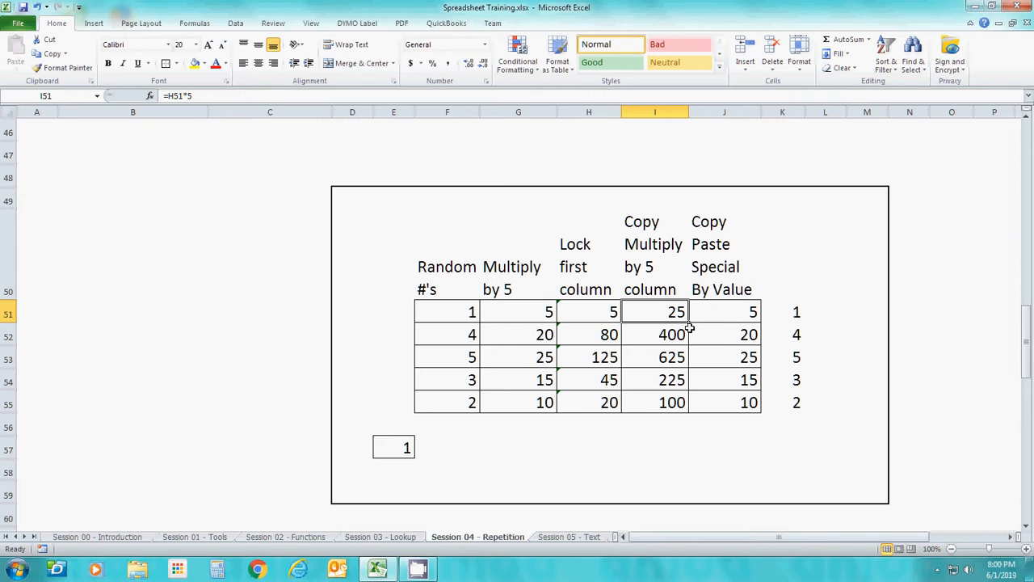
left_click(528, 328)
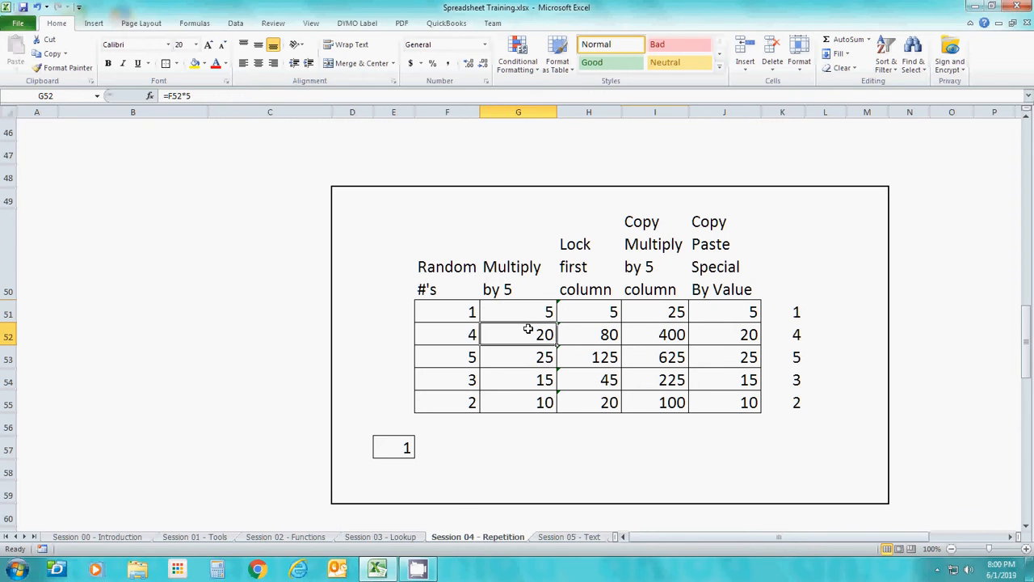
Check the row references in the Multiply by 5 formulas in G51:G55
key("Up")
key("Down")
key("Down")
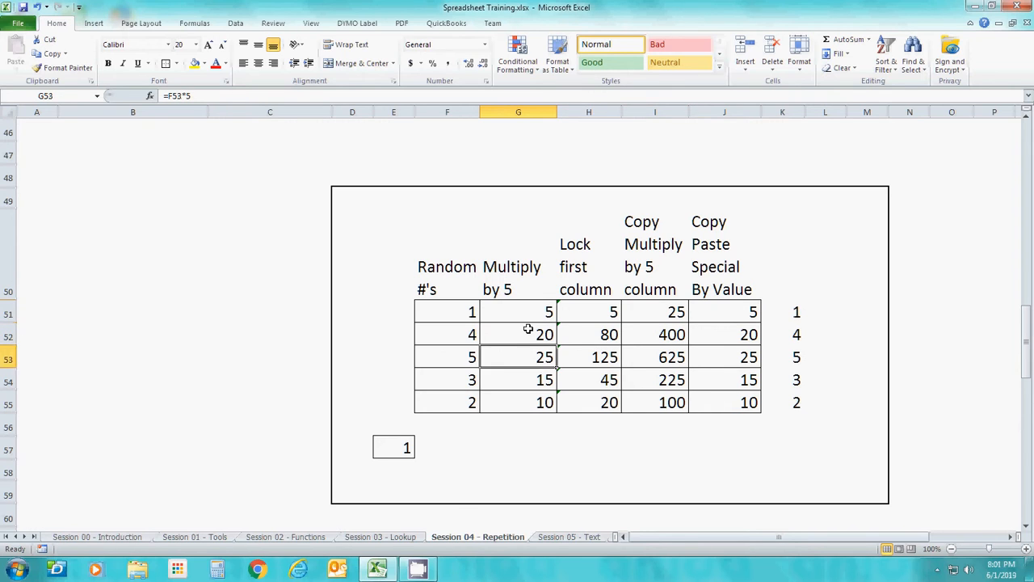
key("Down")
key("Down")
Check the formulas in H51:H55 for the locked $F column reference
key("Down")
key("Up")
key("Up")
key("Up")
key("Up")
key("Up")
key("Right")
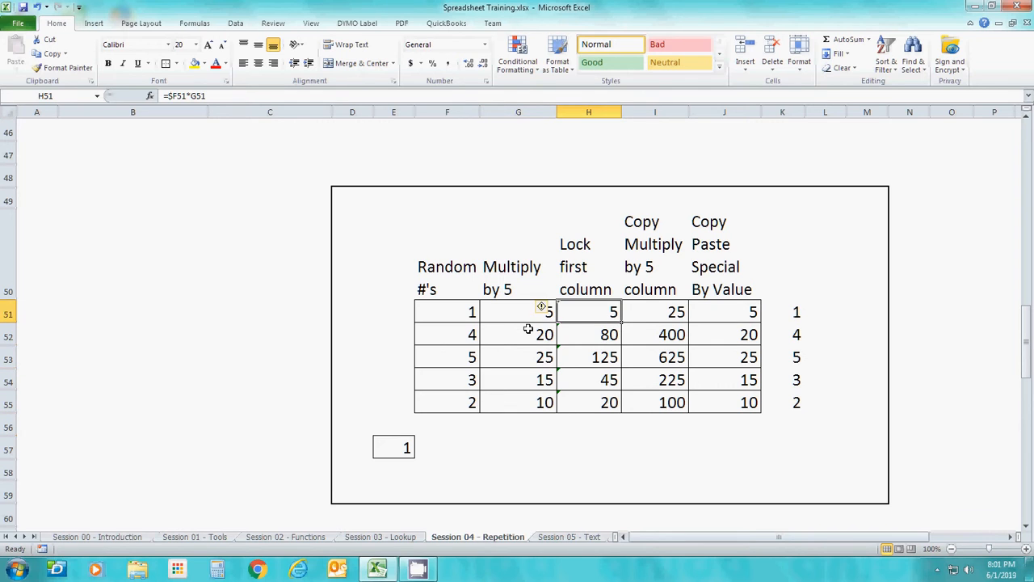
key("Down")
key("Down")
key("Down")
key("Down")
key("Down")
key("Up")
Compare the copied formulas in I51 and I53 with their originals in column G and the absolute-reference formula in K51
key("Up")
key("Up")
key("Up")
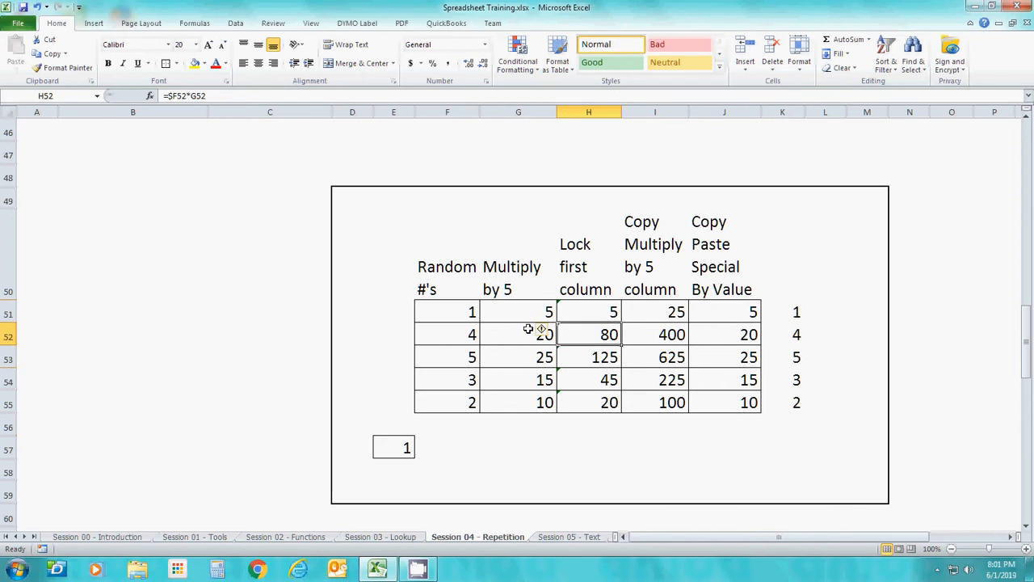
key("Up")
key("Up")
key("Down")
key("Down")
key("Right")
key("Up")
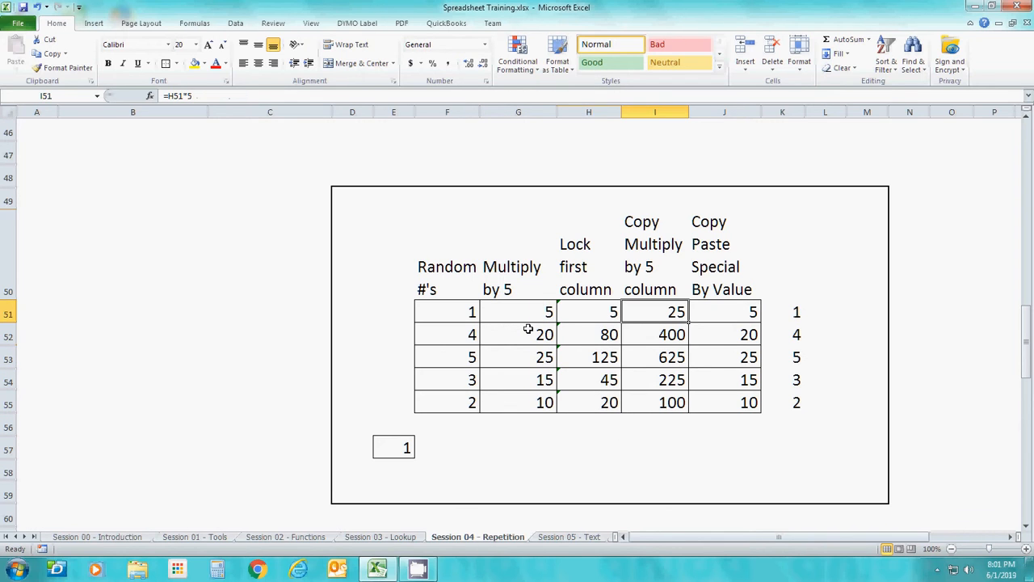
key("Left")
key("Left")
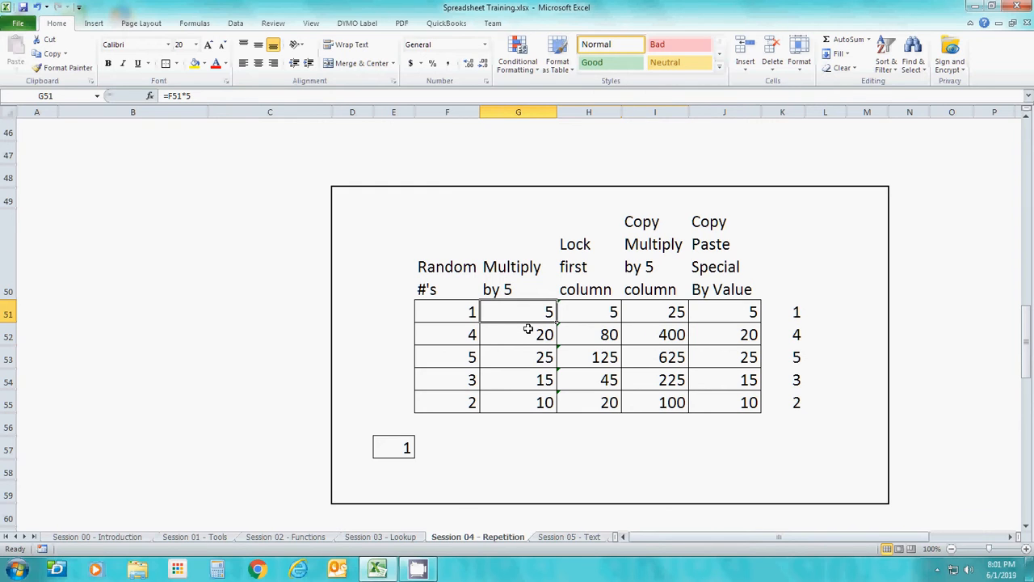
key("Down")
key("Down")
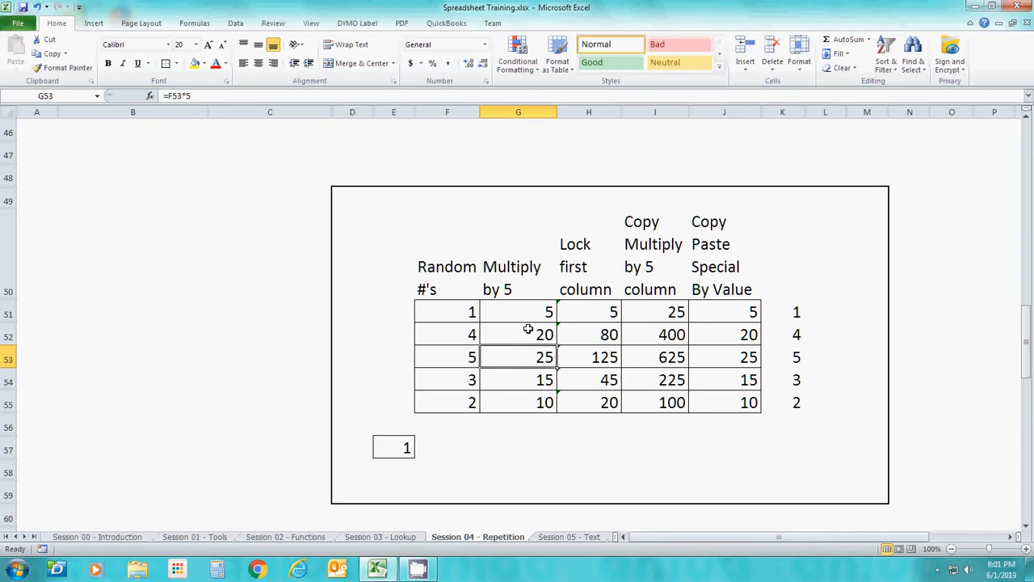
key("Right")
key("Right")
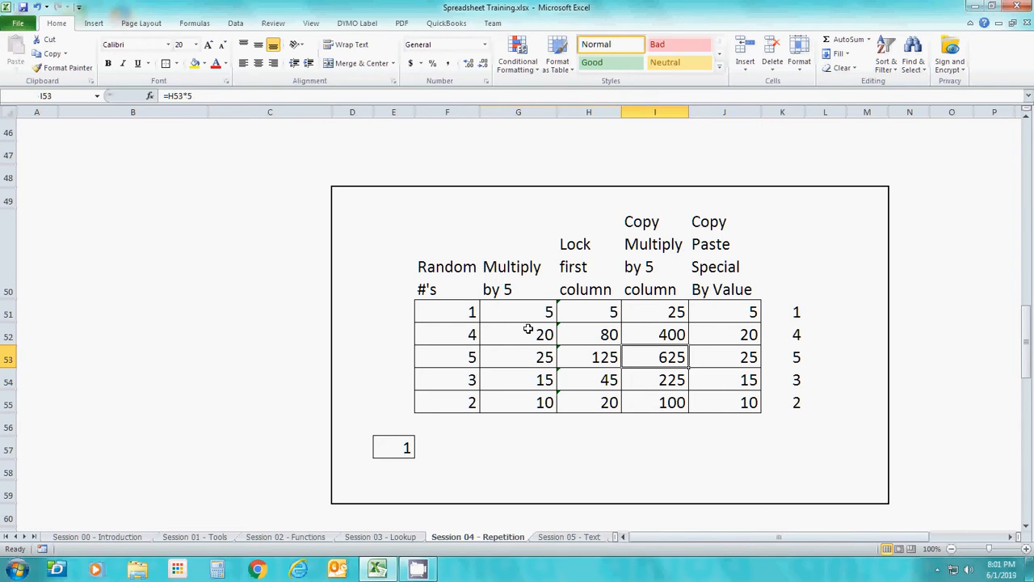
key("Left")
key("Up")
key("Up")
key("Right")
key("Right")
key("Right")
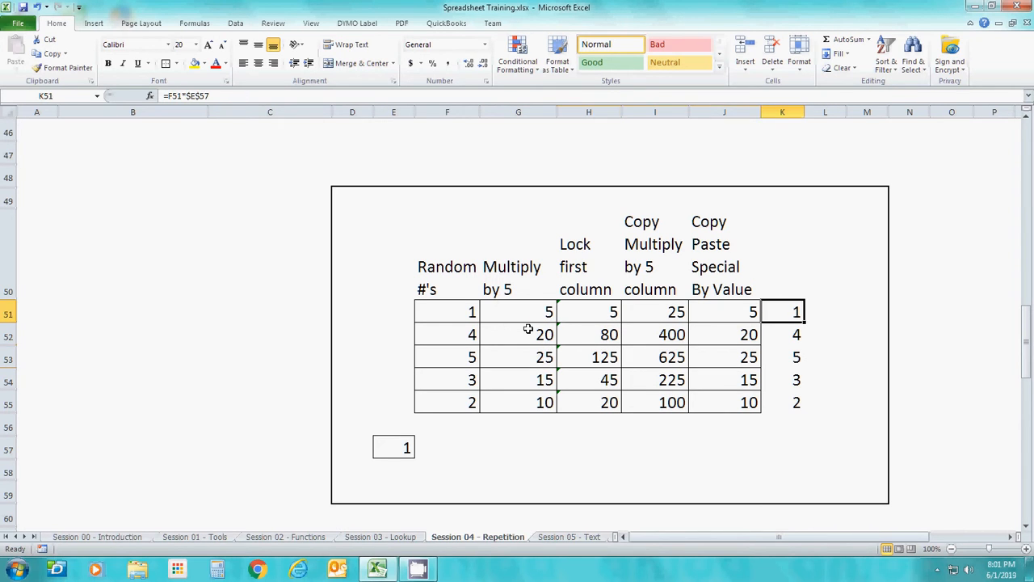
Inspect the contents of the Copy Paste Special By Value cells J51:J54
key("Left")
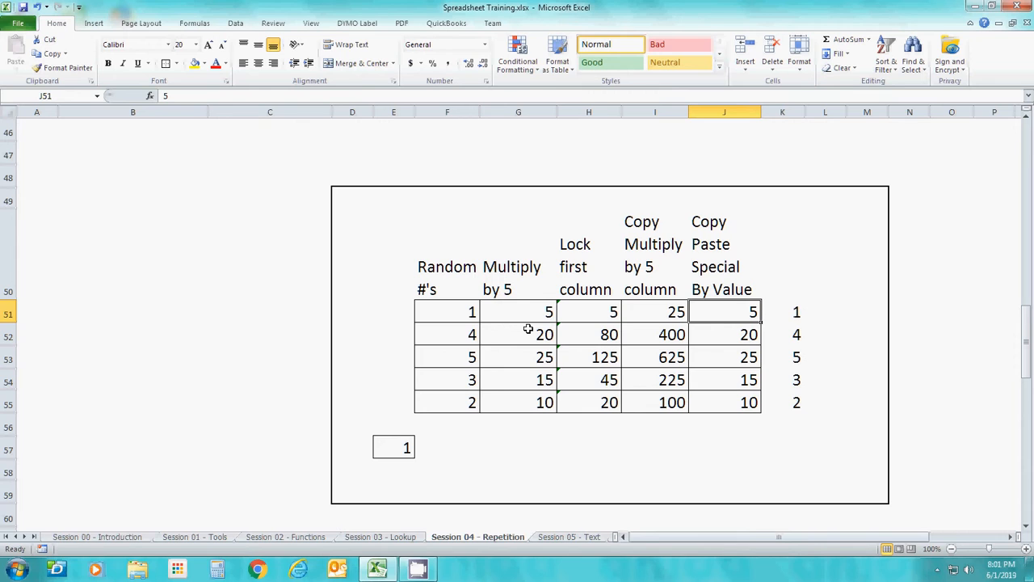
key("Down")
key("Down")
key("Down")
key("Down")
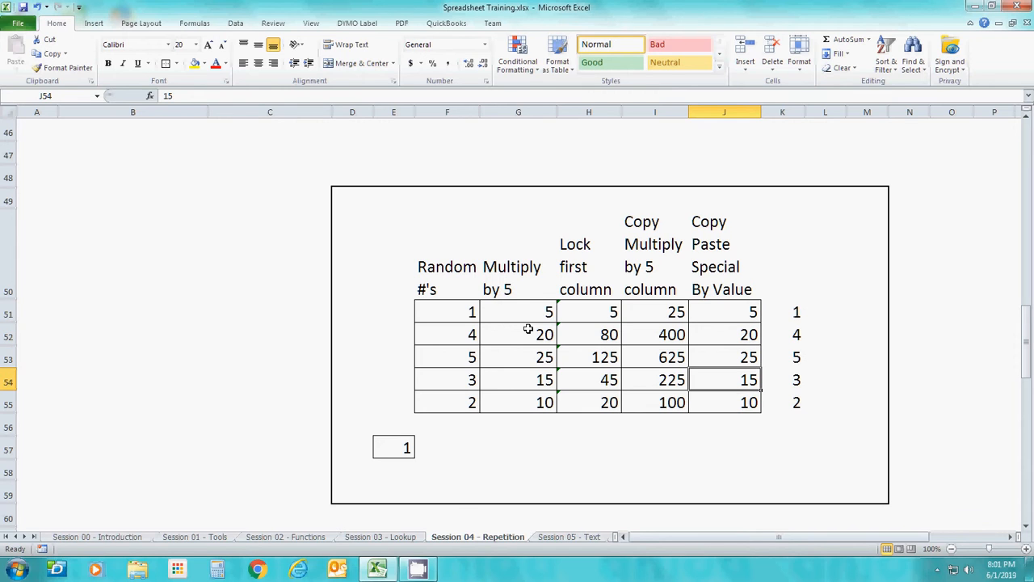
key("Up")
key("Up")
key("Up")
key("Up")
Copy the Multiply by 5 cells G51:G55 and paste them as values only starting at L51
key("Left")
key("Left")
key("Left")
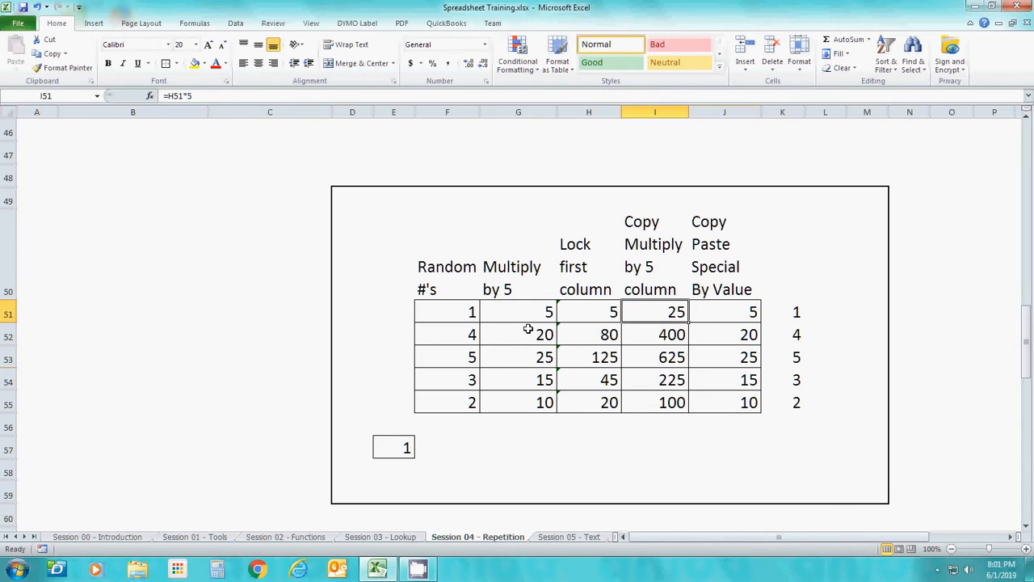
key("shift+Down")
key("shift+Down")
key("shift+Down")
key("shift+Down")
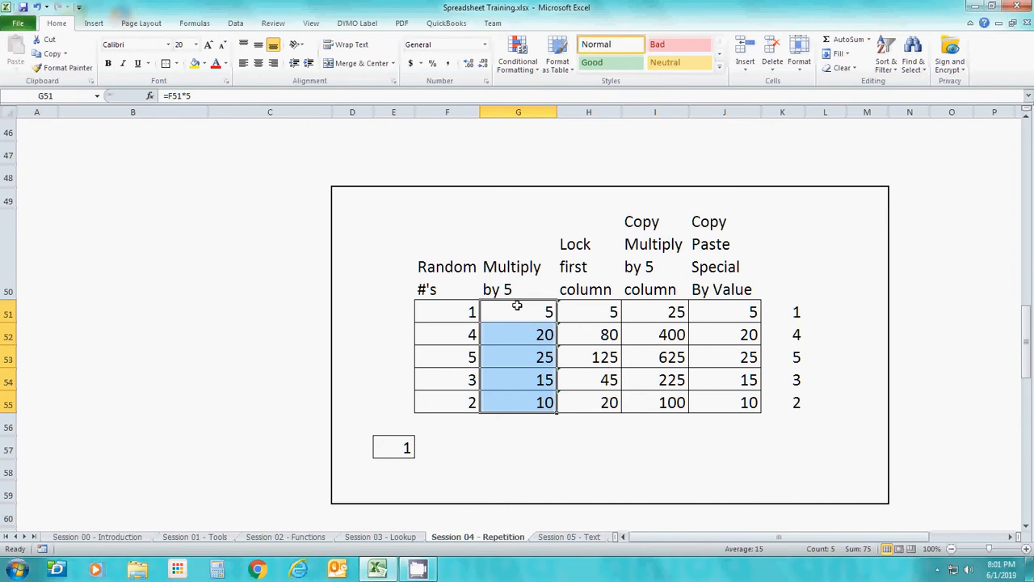
right_click(516, 306)
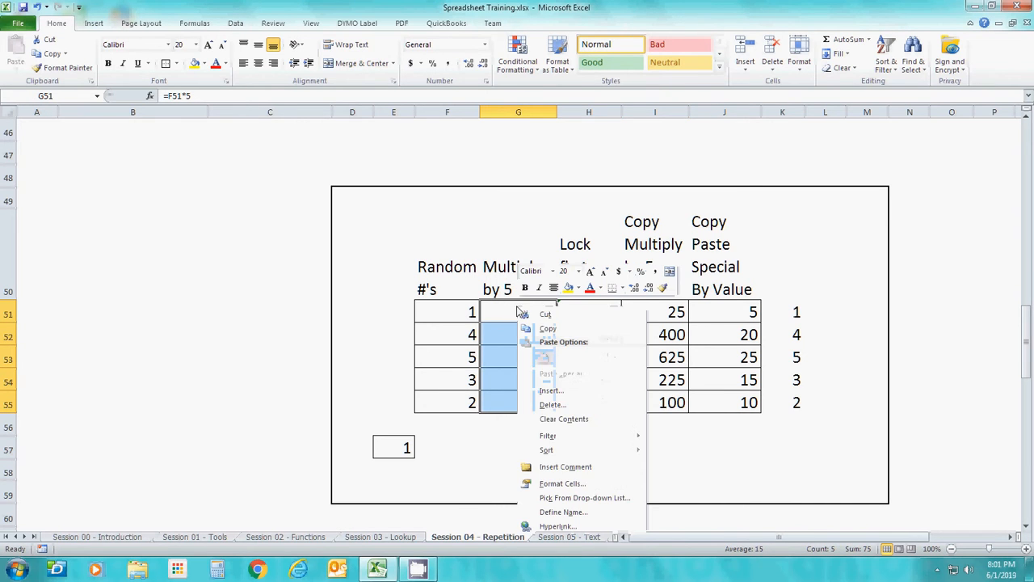
left_click(557, 330)
left_click(827, 308)
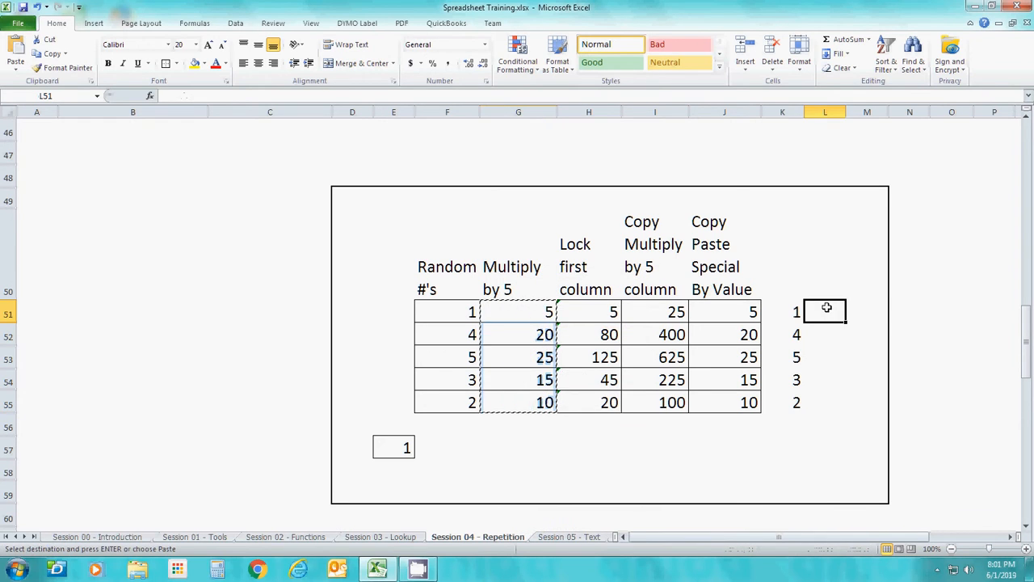
right_click(827, 308)
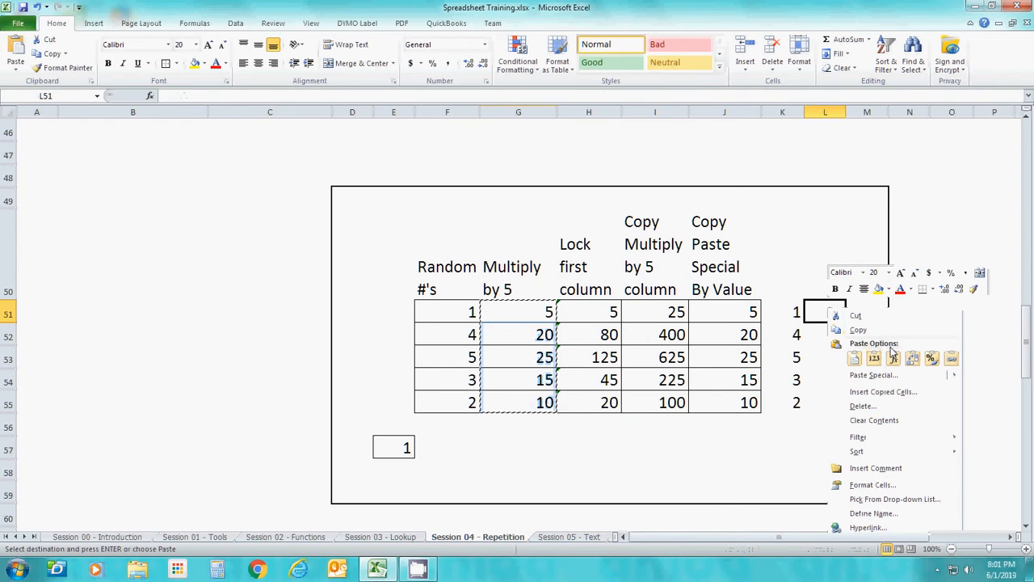
left_click(856, 360)
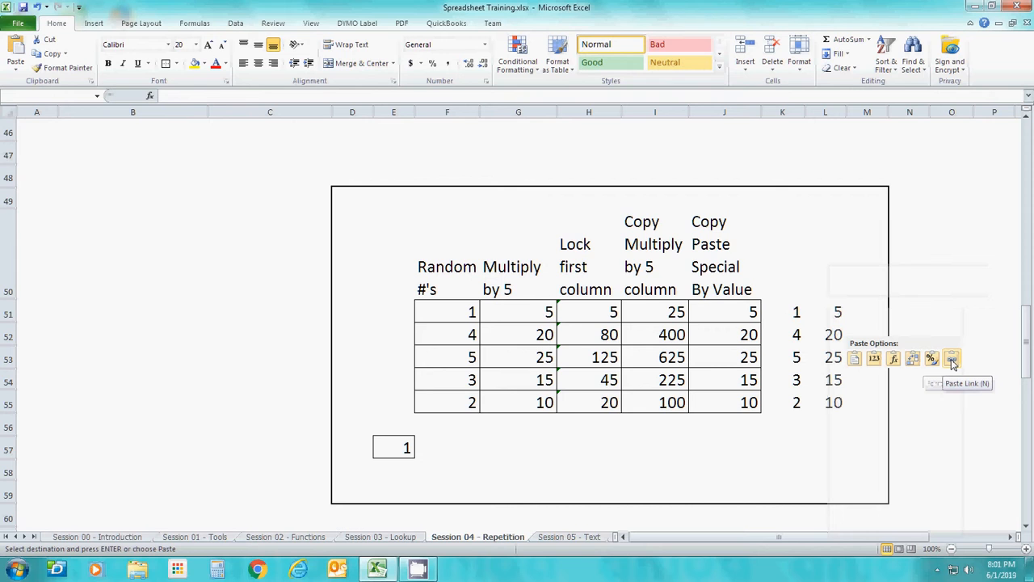
left_click(875, 361)
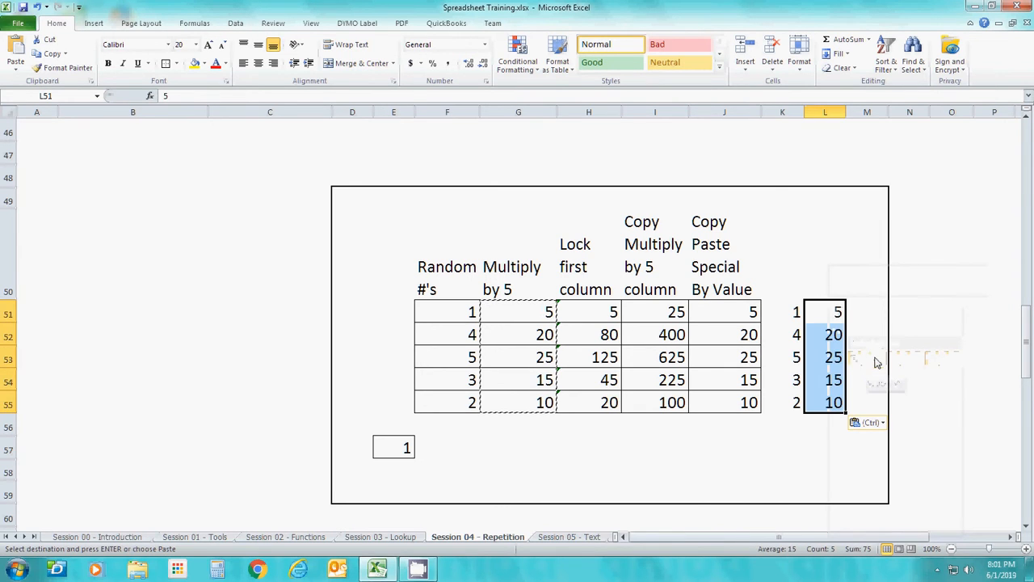
Recheck the source formulas in G51:G54 and the locked-column formula in H51
left_click(825, 427)
left_click(530, 315)
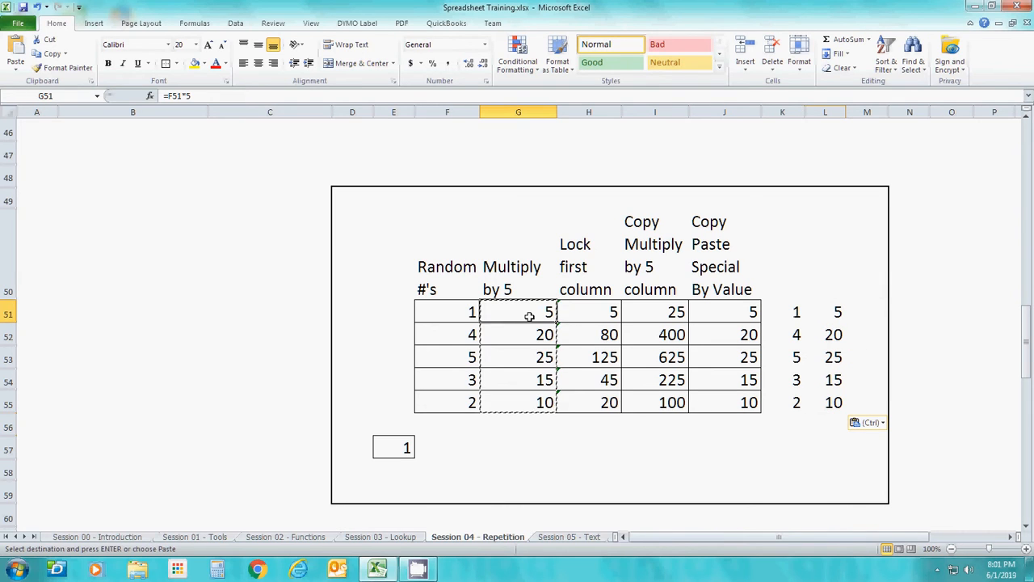
key("Down")
key("Down")
Inspect the contents of the pasted cells L51:L55 for comparison with the source formulas
key("Down")
key("Up")
key("Up")
key("Up")
key("Right")
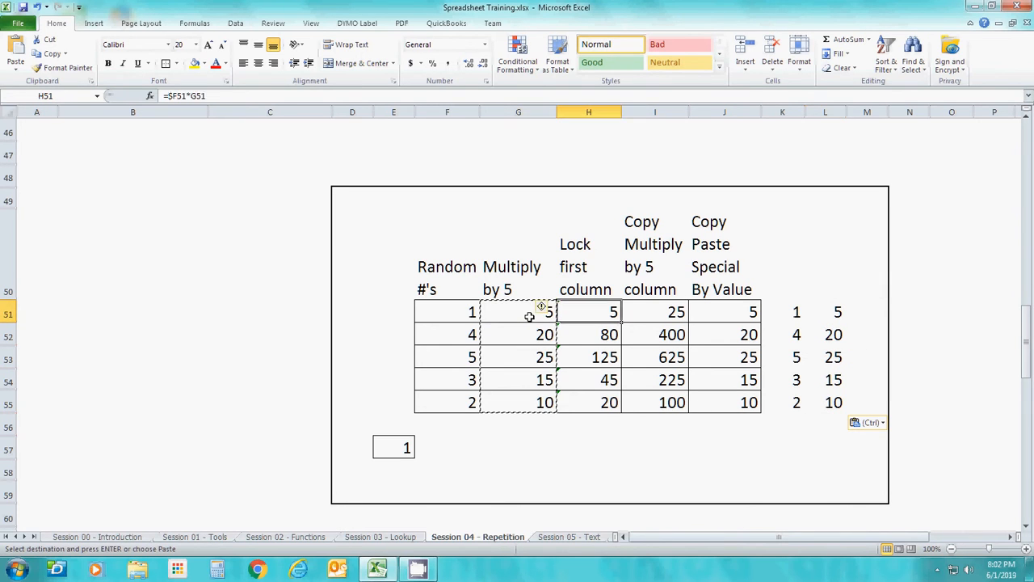
key("Right")
key("Right")
key("Right")
key("Right")
key("Down")
key("Down")
key("Down")
key("Down")
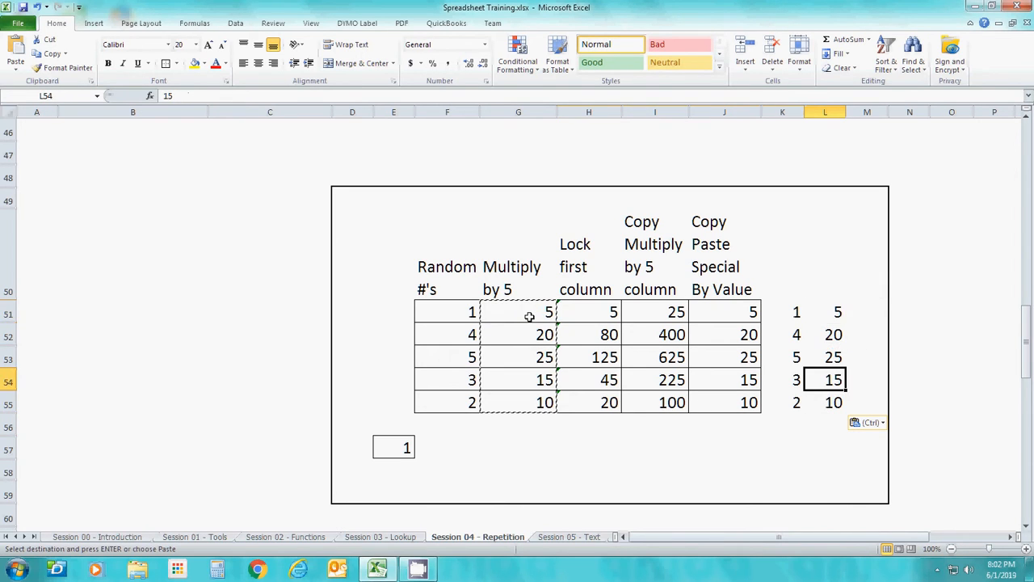
key("Up")
key("Up")
key("Up")
key("Up")
key("Down")
key("Down")
key("Down")
key("Down")
key("Down")
key("Up")
key("Up")
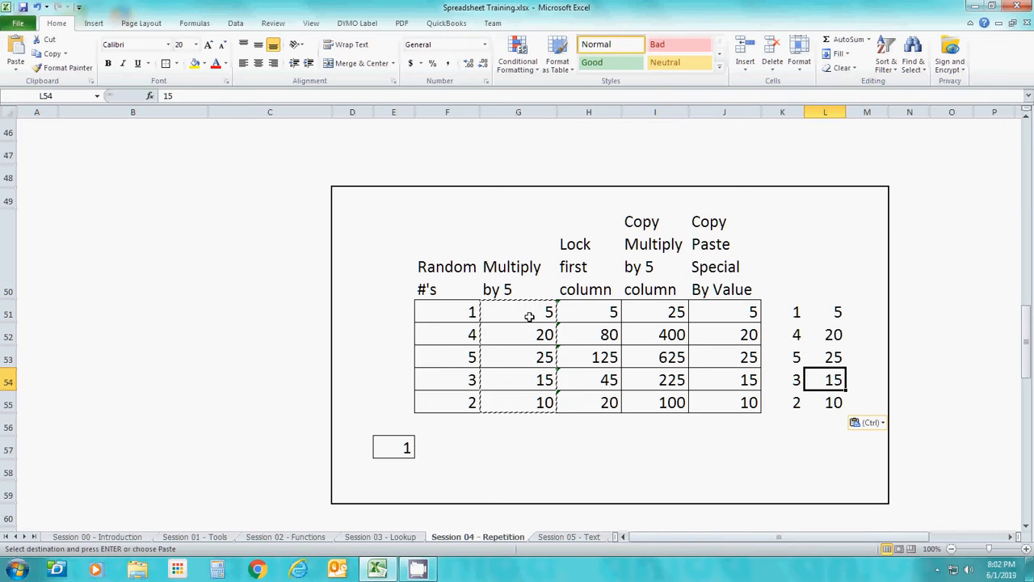
key("Down")
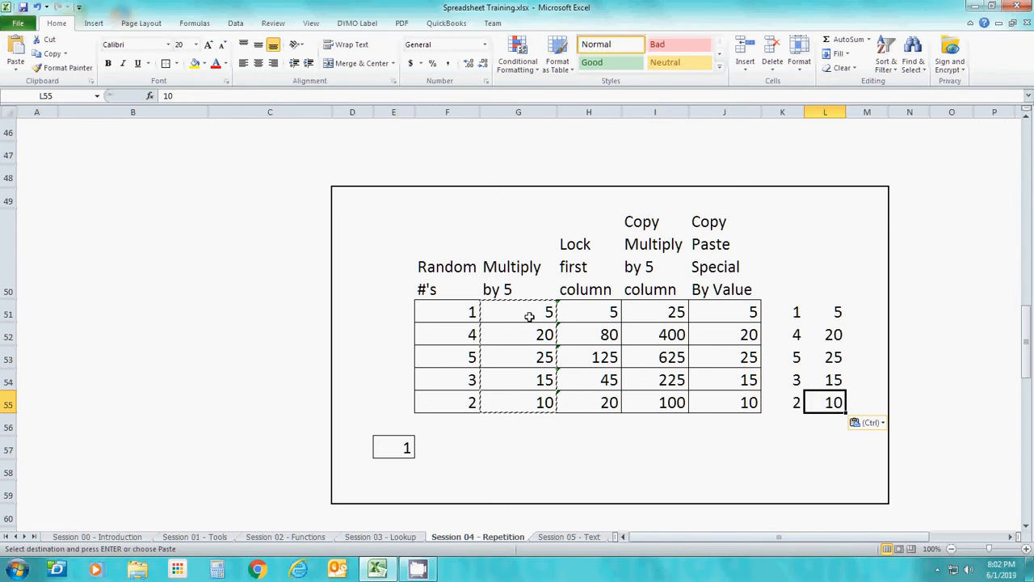
Look over the Fill down, Series up, Series down and Transpose tables at row 78, ending on F79
key("Down")
key("Down")
key("Down")
key("Down")
key("Down")
key("Down")
key("Down")
key("Down")
key("Down")
key("Down")
key("Down")
key("Down")
key("Down")
key("Down")
key("Down")
key("Down")
key("Down")
key("Down")
key("Down")
key("Down")
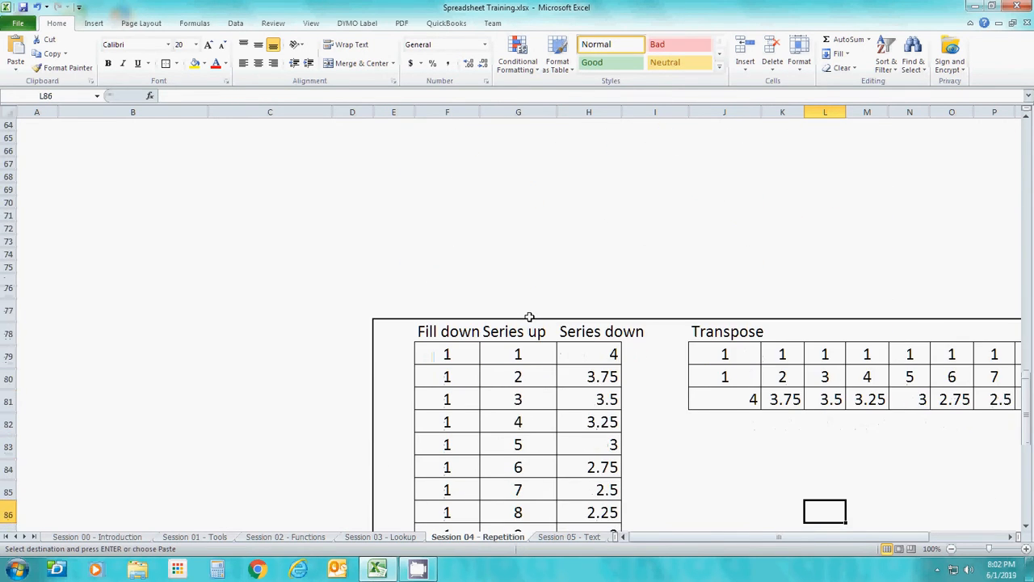
key("Down")
key("Down")
key("Down")
key("Down")
key("Down")
key("Down")
key("Down")
key("Down")
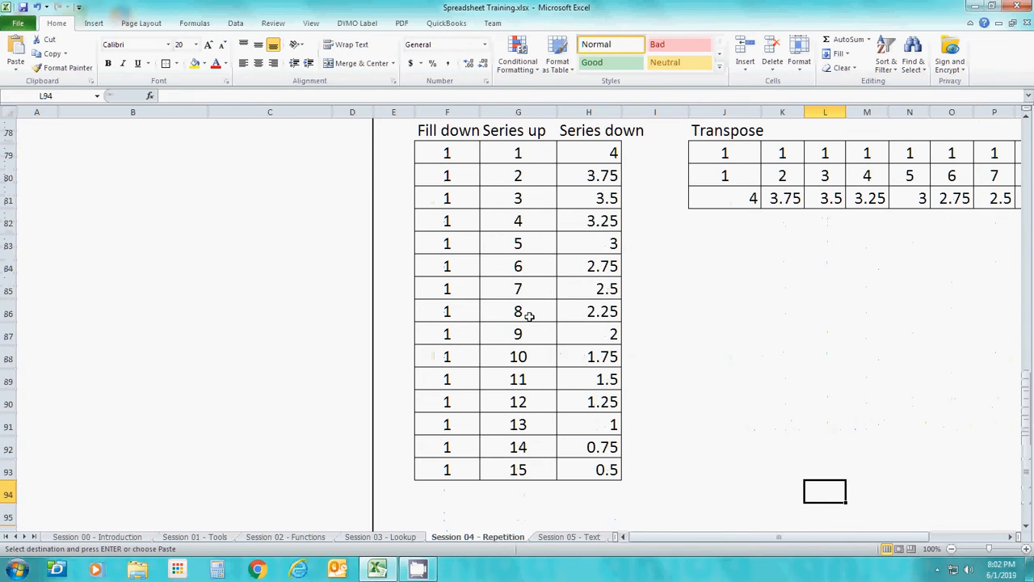
key("Up")
key("Up")
key("Up")
key("Up")
key("Up")
key("Up")
key("Up")
key("Up")
key("Up")
key("Up")
key("Up")
key("Up")
key("Up")
key("Up")
key("Up")
key("Up")
key("Up")
key("Up")
key("Right")
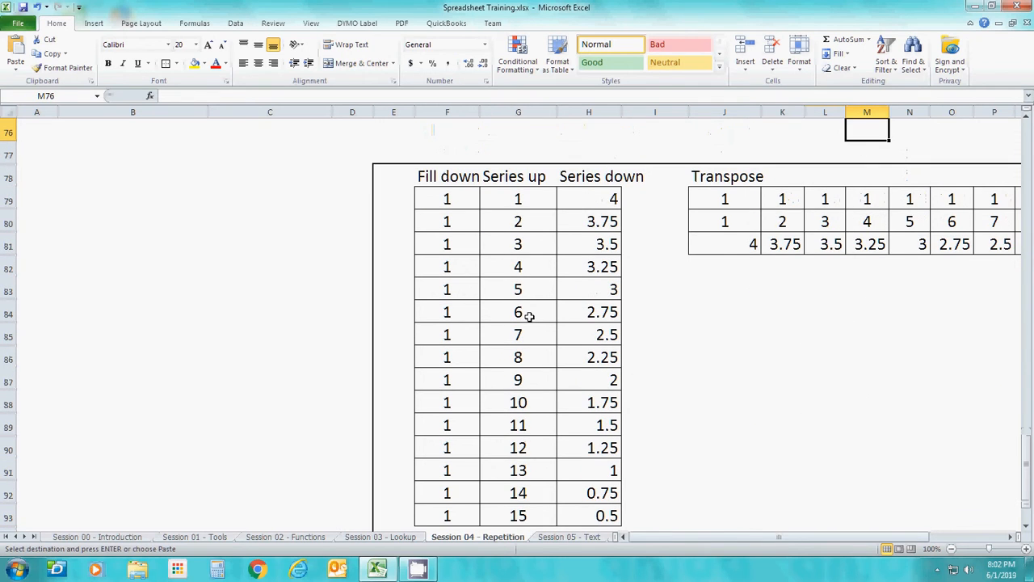
key("Right")
key("Down")
key("Down")
key("Down")
key("Left")
key("Left")
key("Left")
key("Left")
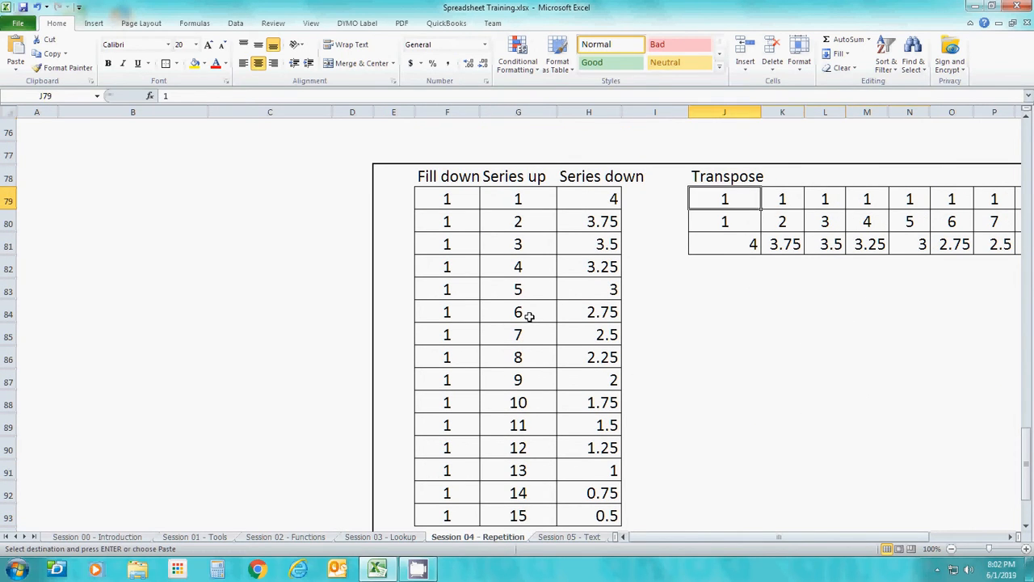
key("Left")
key("Left")
key("Left")
key("Left")
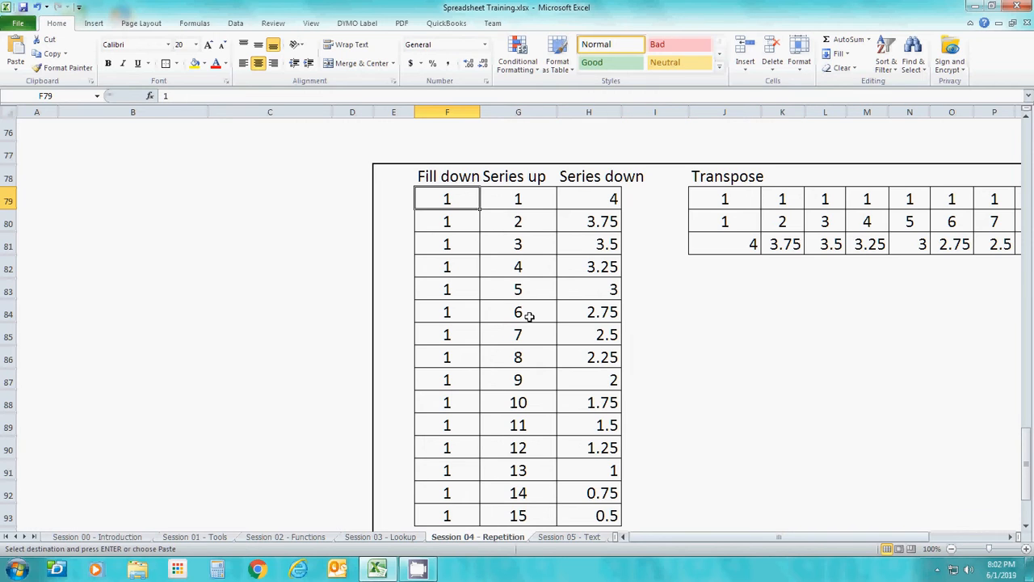
Enter 1 by hand in the first cells of the Fill down column, through F81
key("Down")
key("Escape")
key("Down")
key("Down")
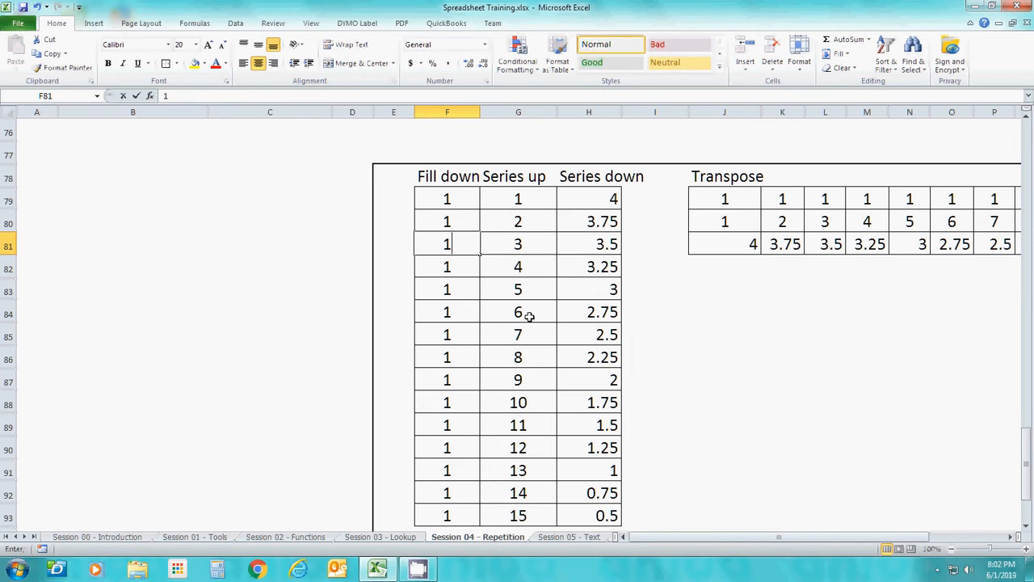
key("Up")
key("Up")
key("Up")
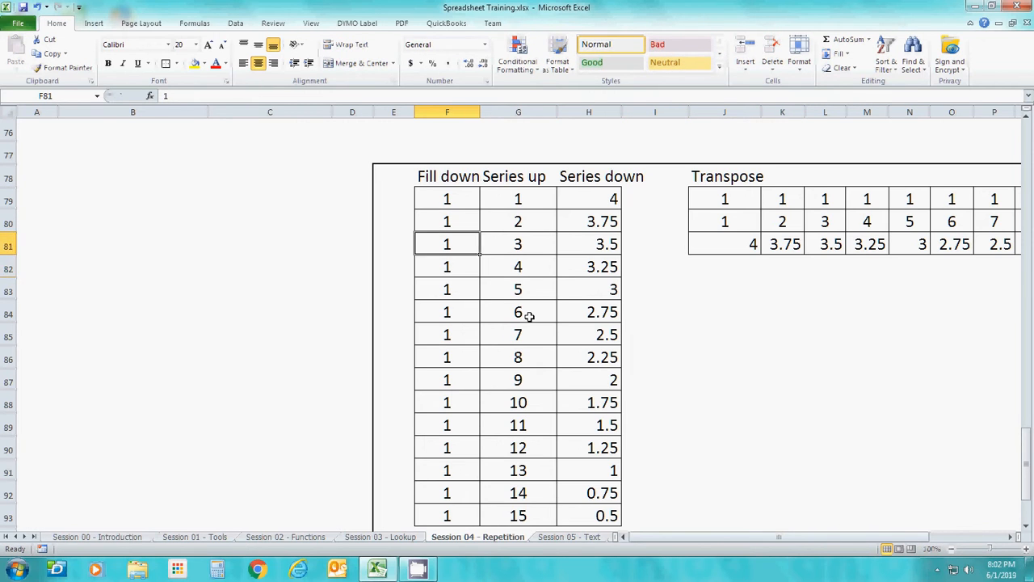
Clear the Fill down column from F80 through F93, keeping the 1 in F79
key("shift+Down")
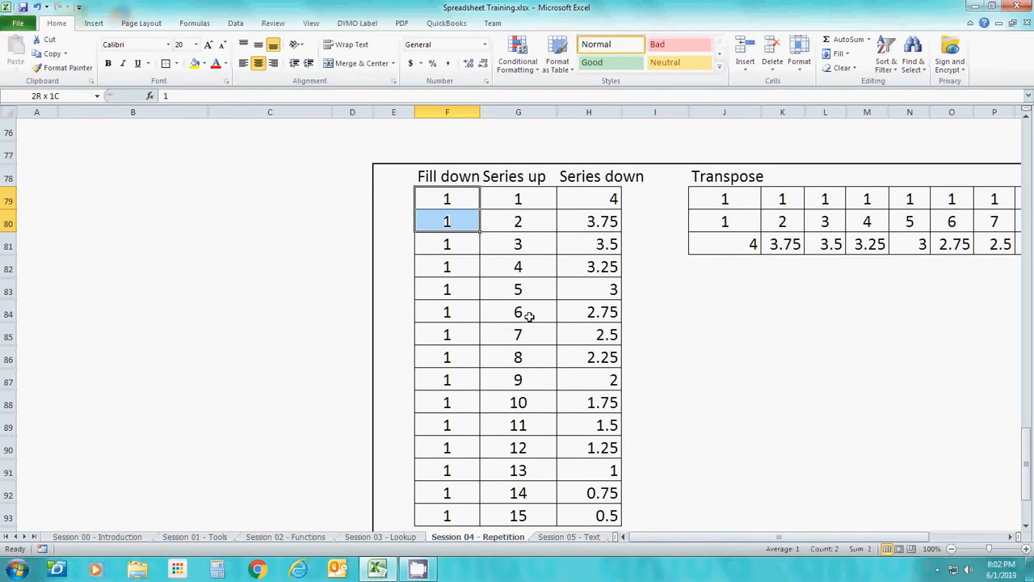
key("Down")
key("shift+Down")
key("shift+Down")
key("shift+Down")
key("shift+Down")
key("shift+Down")
key("shift+Down")
key("shift+Down")
key("shift+Down")
key("shift+Down")
key("shift+Down")
key("shift+Down")
key("shift+Down")
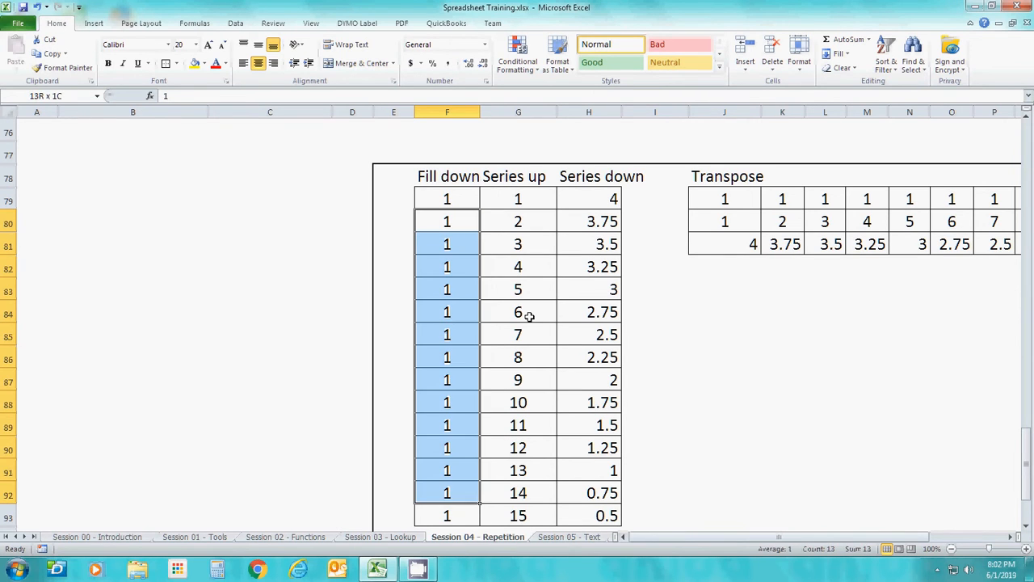
key("shift+Down")
key("Delete")
key("Up")
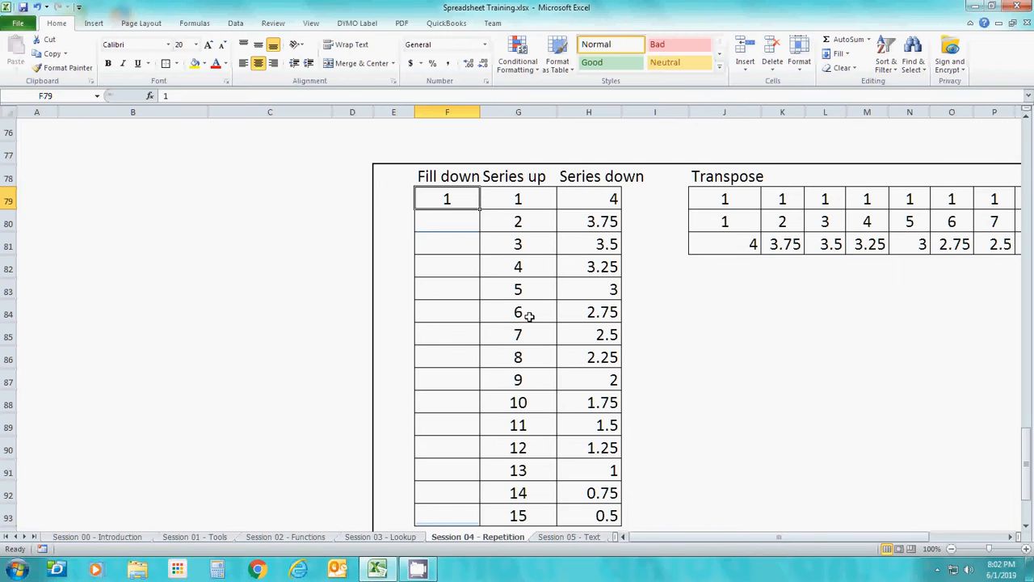
Fill the 1 in F79 down through F93 with the Fill Down command
key("shift+Down")
key("shift+Down")
key("shift+Down")
key("shift+Down")
key("shift+Down")
key("shift+Down")
key("shift+Down")
key("shift+Down")
key("shift+Down")
key("shift+Down")
key("shift+Down")
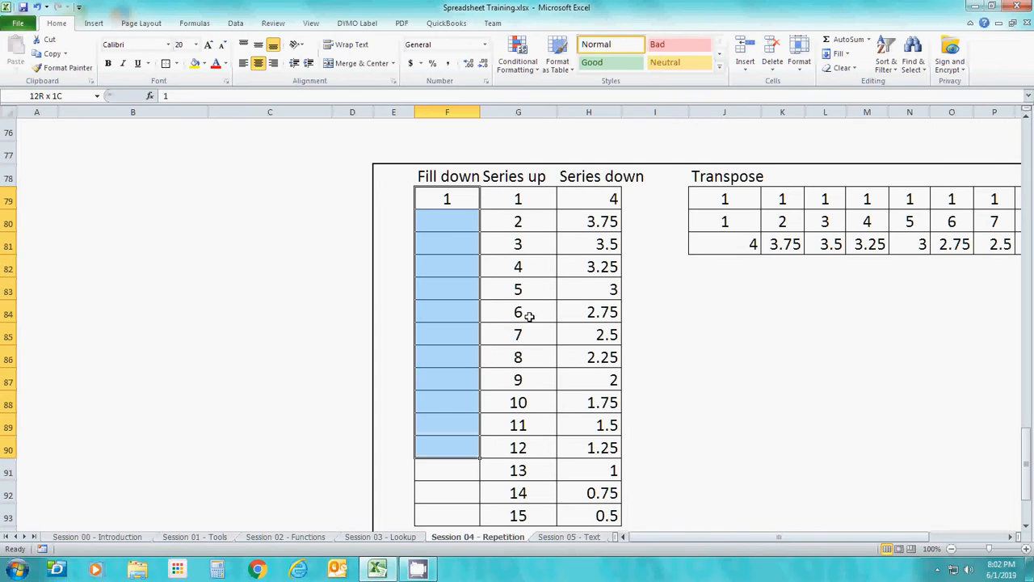
key("shift+Down")
key("shift+Down")
key("shift+Down")
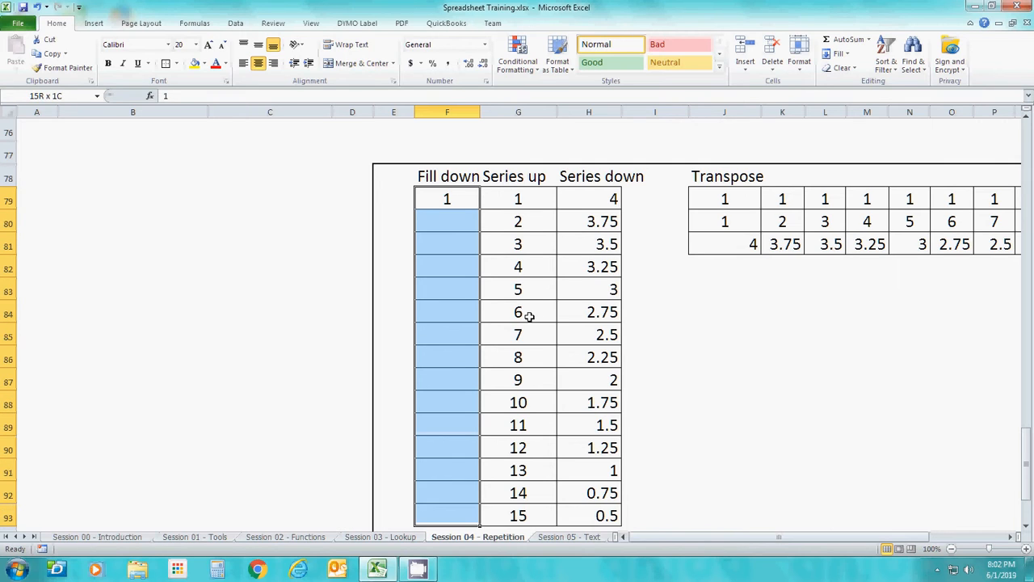
left_click(848, 52)
left_click(854, 69)
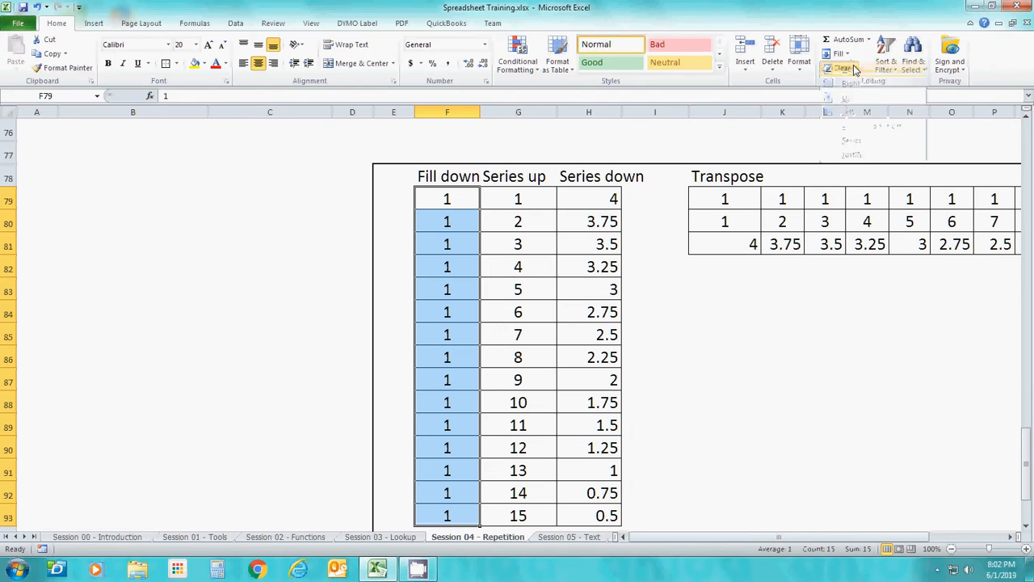
Enter 2 in C82 and fill it left through A82 with the Fill Left command
left_click(267, 264)
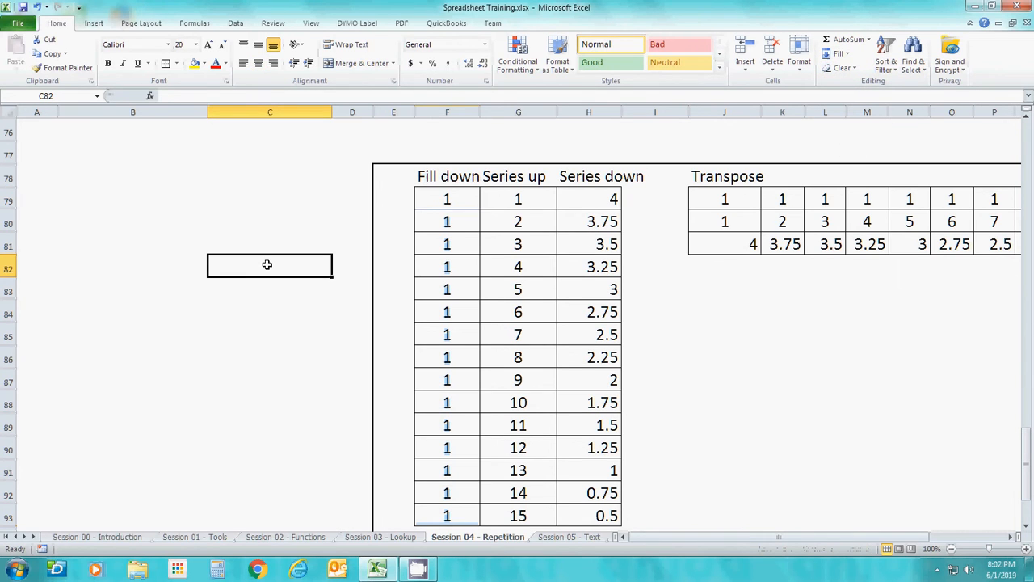
type("2")
key("Return")
left_click(267, 264)
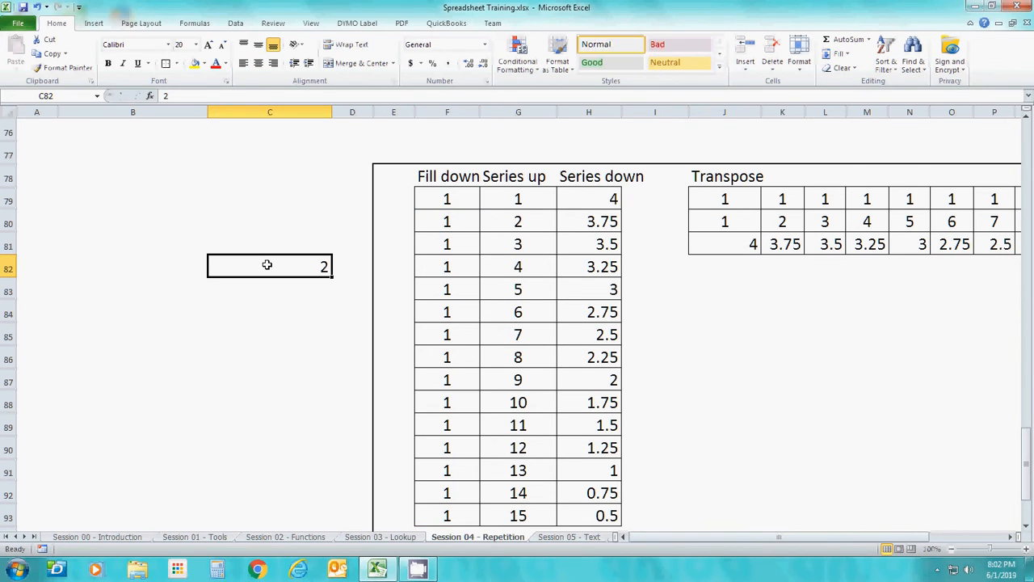
key("shift+Left")
key("shift+Left")
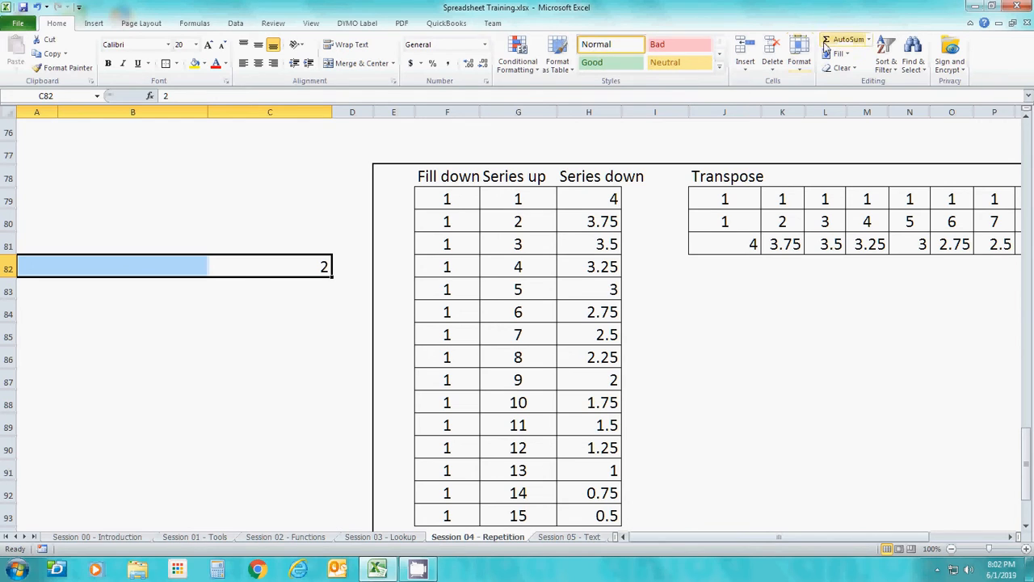
left_click(847, 55)
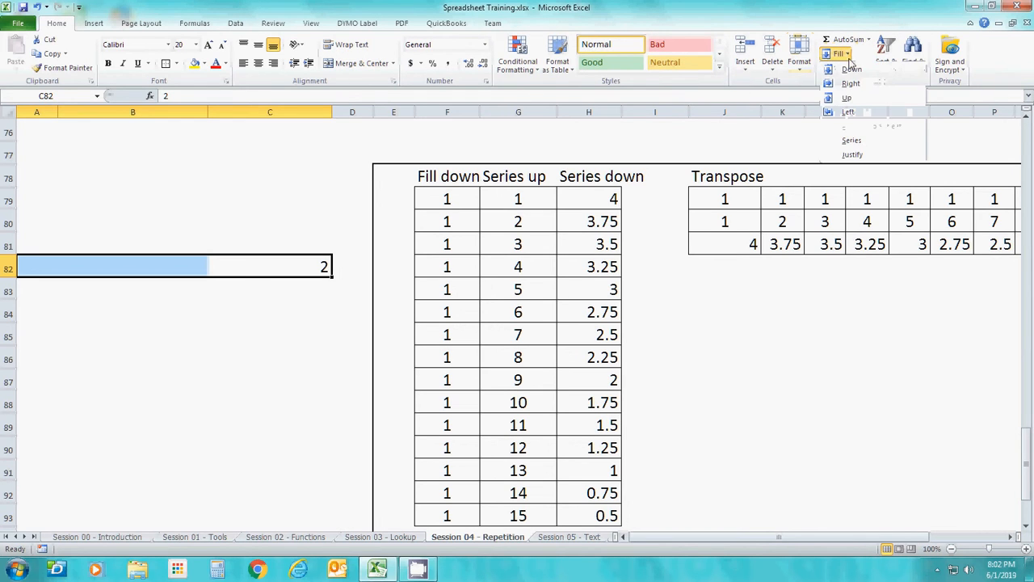
left_click(848, 113)
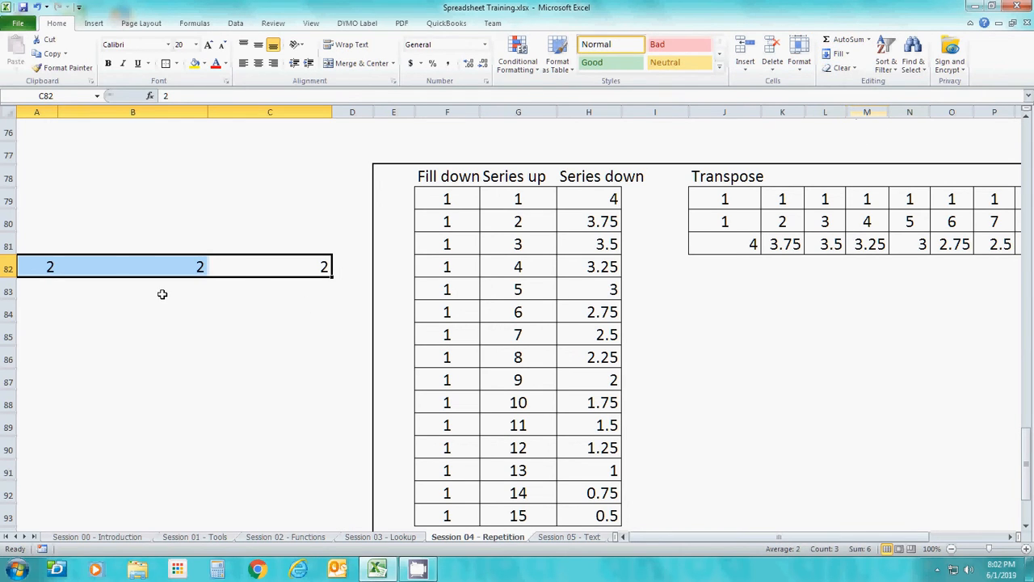
Enter 3 in B90 and fill it upward through B84 with the Fill Up command
left_click(155, 344)
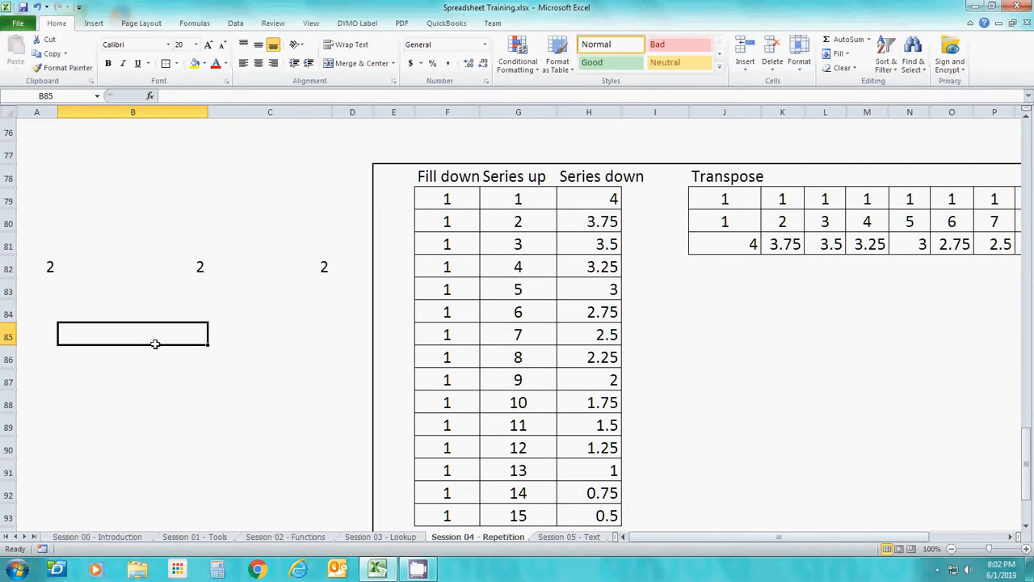
key("Down")
key("Down")
key("Down")
key("Down")
key("Down")
type("3")
key("shift+Up")
key("shift+Up")
key("shift+Up")
key("shift+Up")
key("shift+Up")
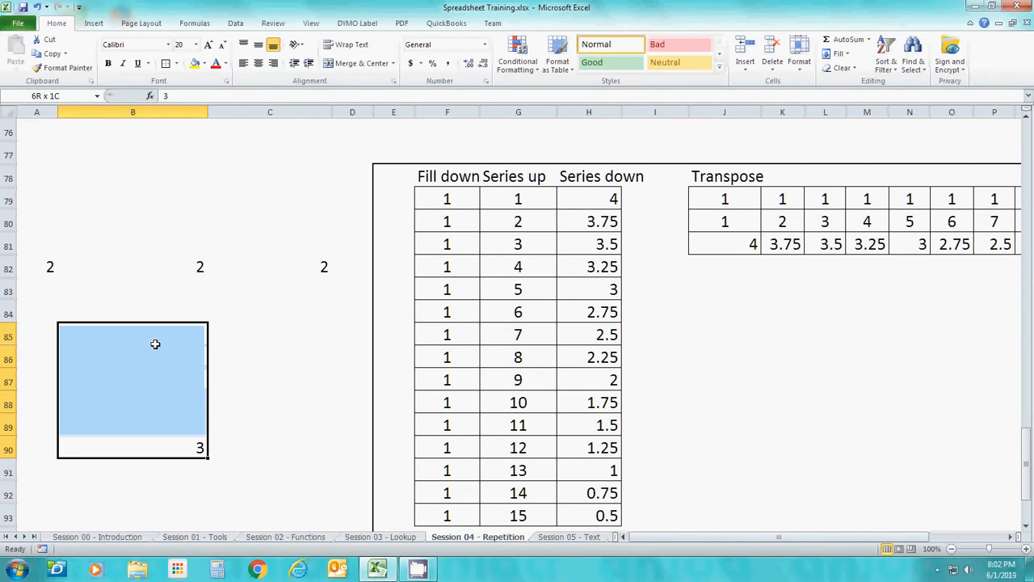
key("shift+Up")
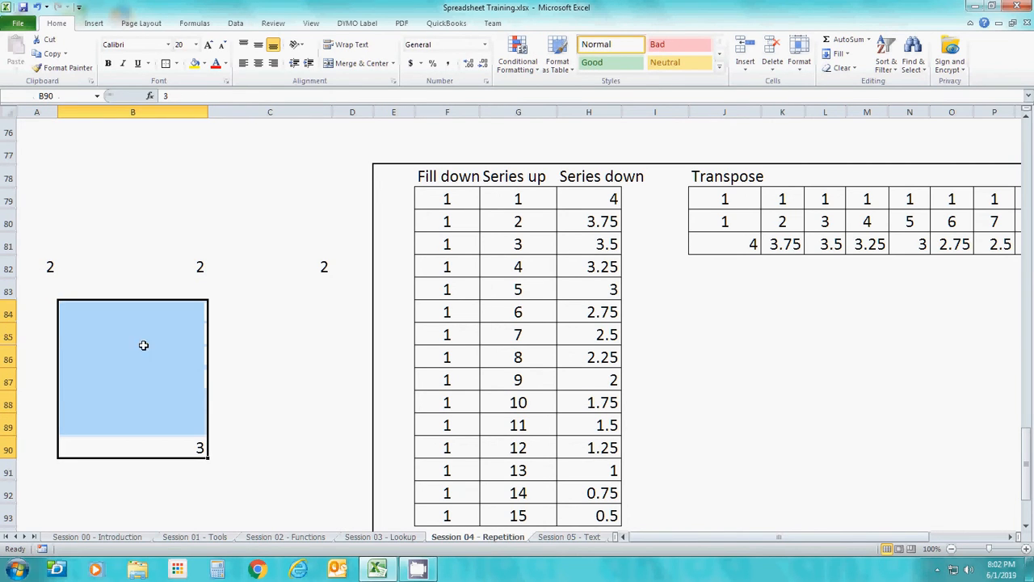
left_click(842, 54)
left_click(846, 100)
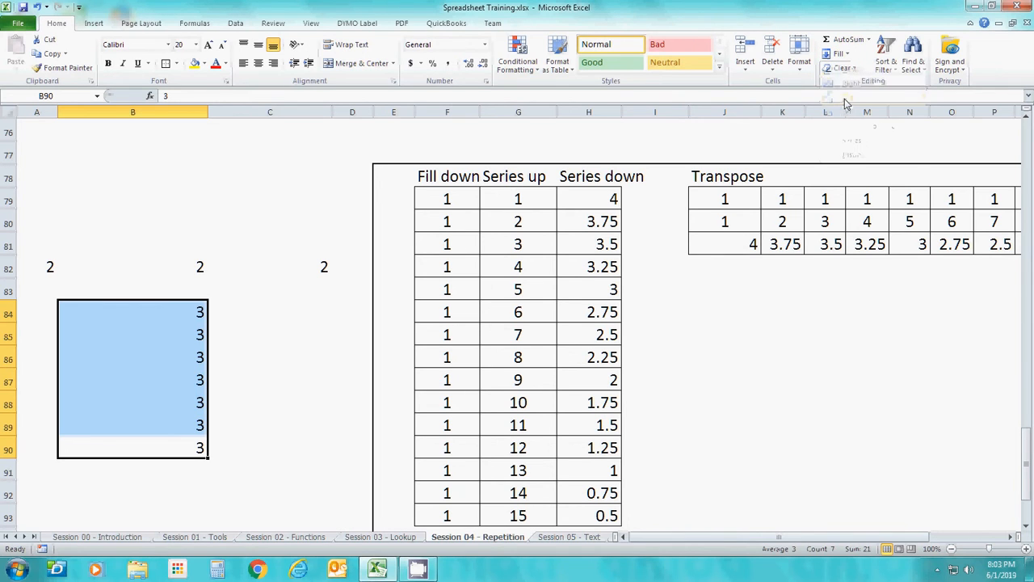
left_click(223, 387)
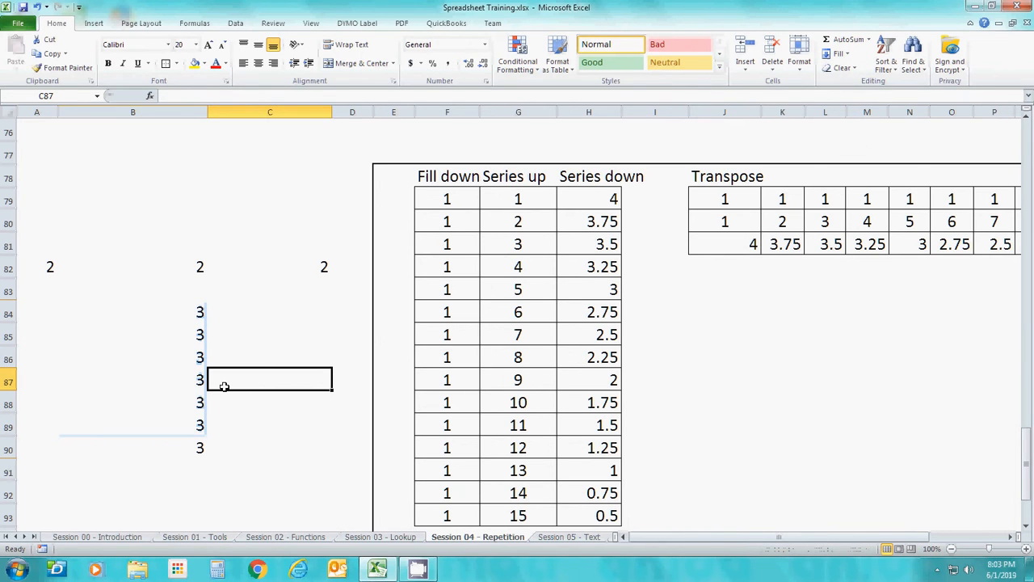
Clear the practice fill values from A82 through C90
left_click(34, 265)
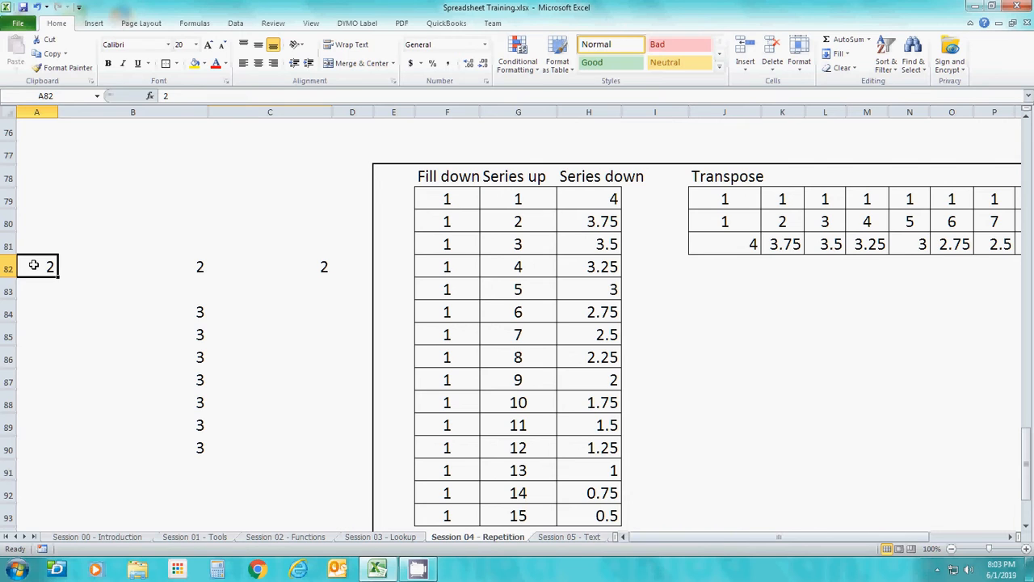
key("shift+Down")
key("shift+Down")
key("shift+Down")
key("shift+Down")
key("shift+Down")
key("shift+Down")
key("shift+Down")
key("shift+Down")
key("shift+Right")
key("shift+Right")
key("shift+Right")
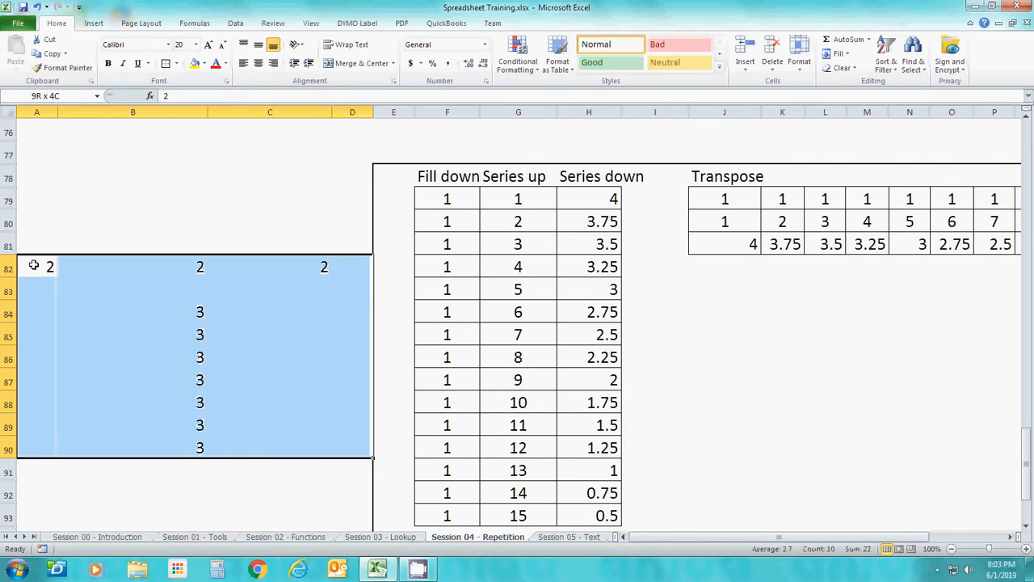
key("shift+Left")
key("Delete")
Look over the filled cells of the Fill down column from F79 to F92, ending back on F79
key("Right")
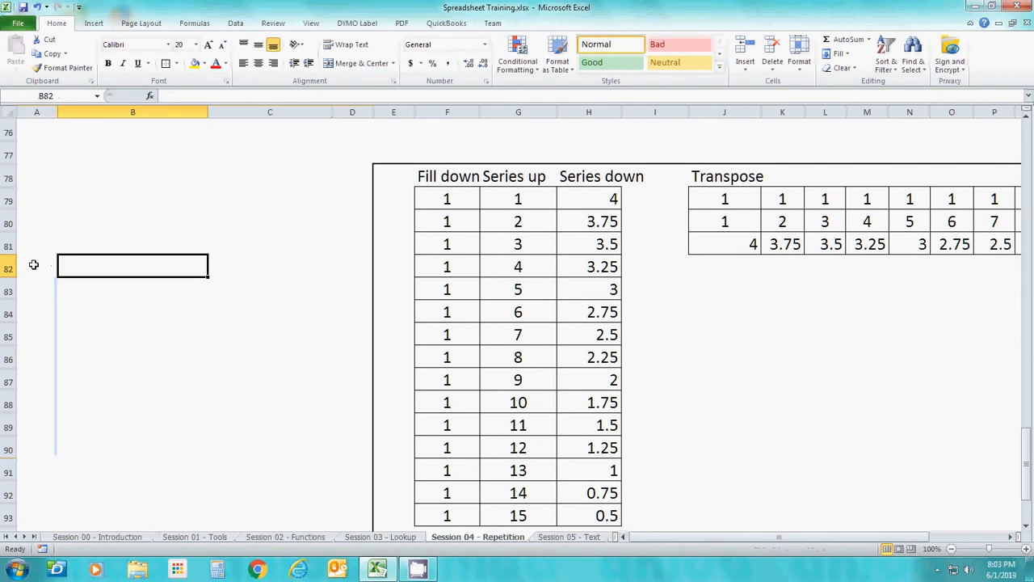
key("Right")
key("Right")
key("Right")
key("Right")
key("Up")
key("Up")
key("Up")
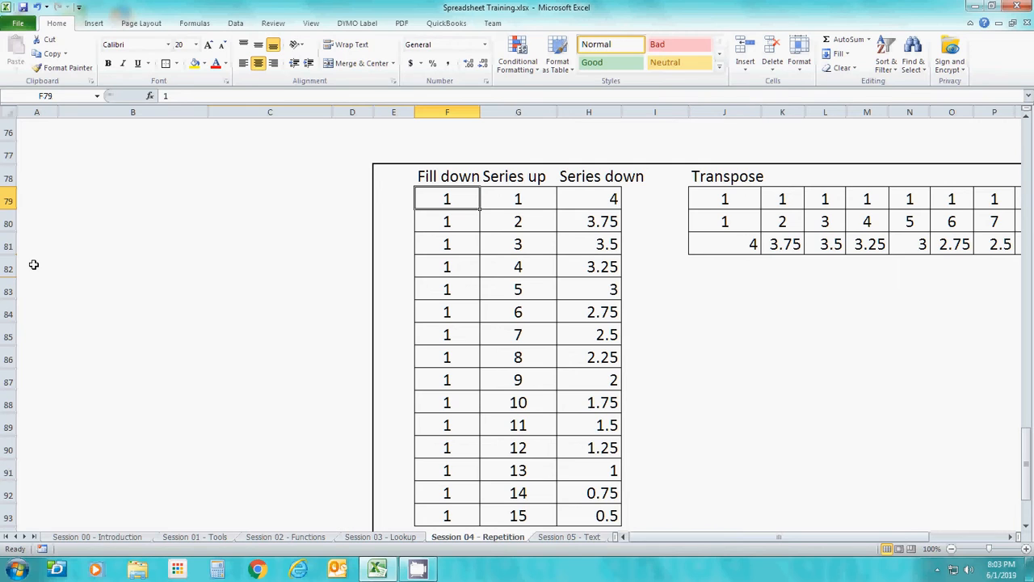
key("Down")
key("Down")
key("Down")
key("Down")
key("Down")
key("Down")
key("Down")
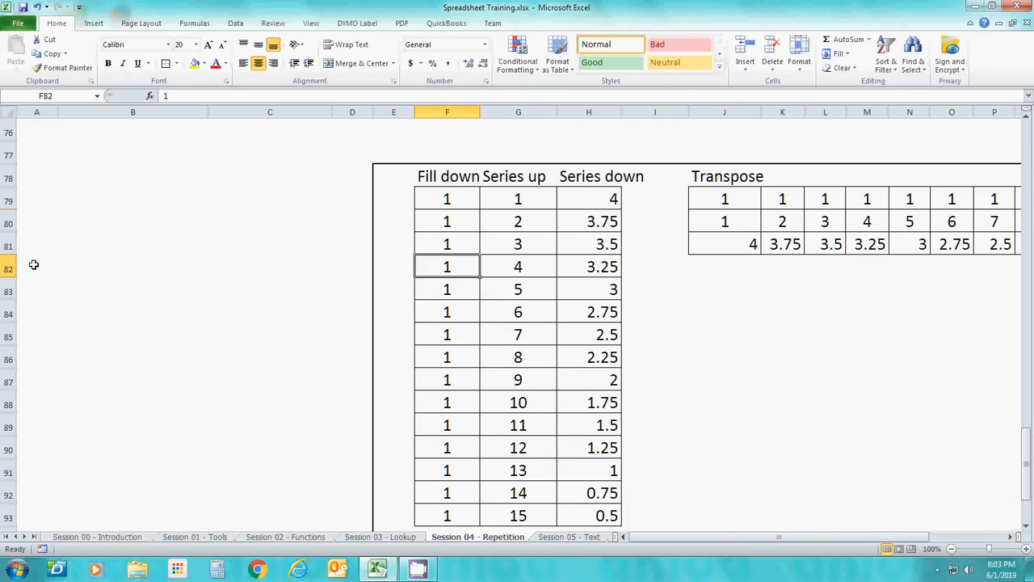
key("Down")
key("Down")
key("Down")
key("Down")
key("Down")
key("Down")
key("Down")
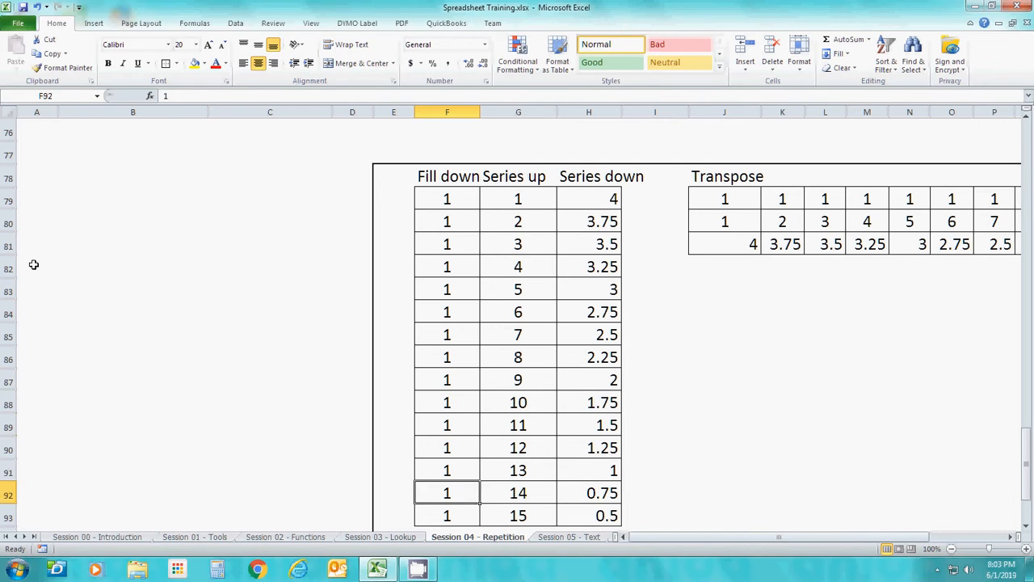
key("Up")
key("Up")
key("Up")
key("Up")
key("Up")
key("Up")
key("Up")
key("Up")
key("Up")
key("Up")
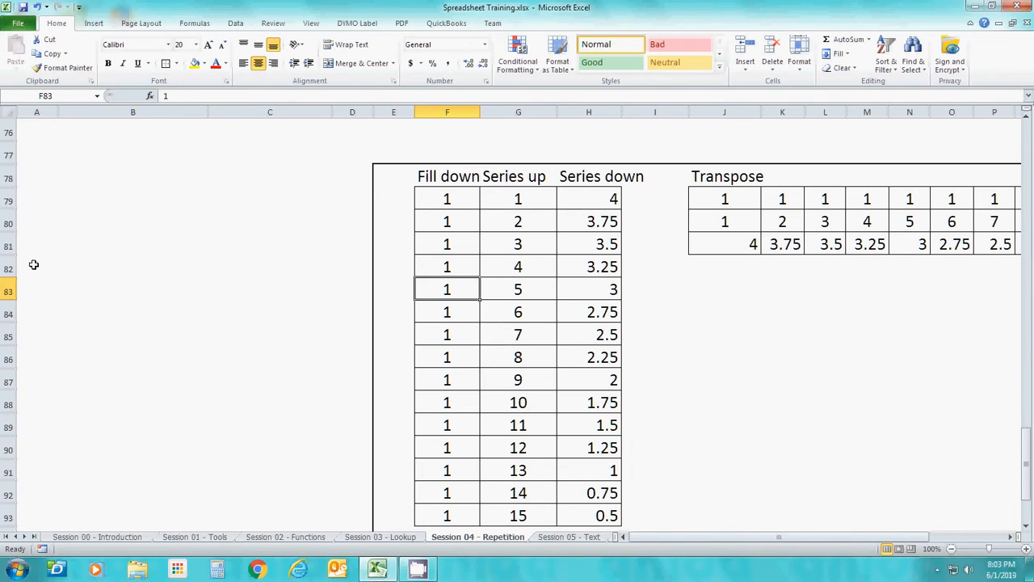
key("Up")
key("Up")
key("Up")
key("Up")
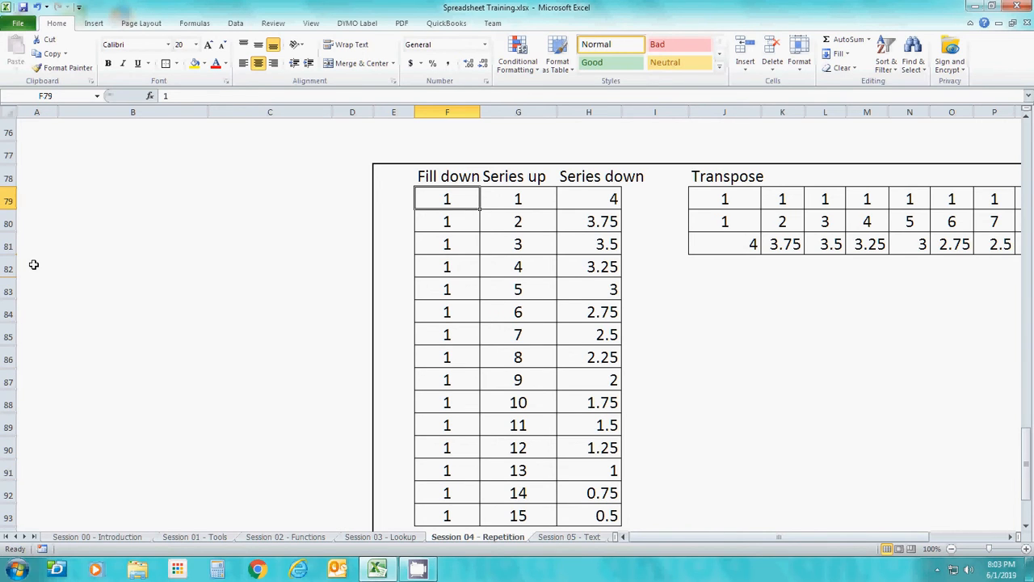
Clear the Series up column from G80 through G93, keeping the 1 in G79
key("Right")
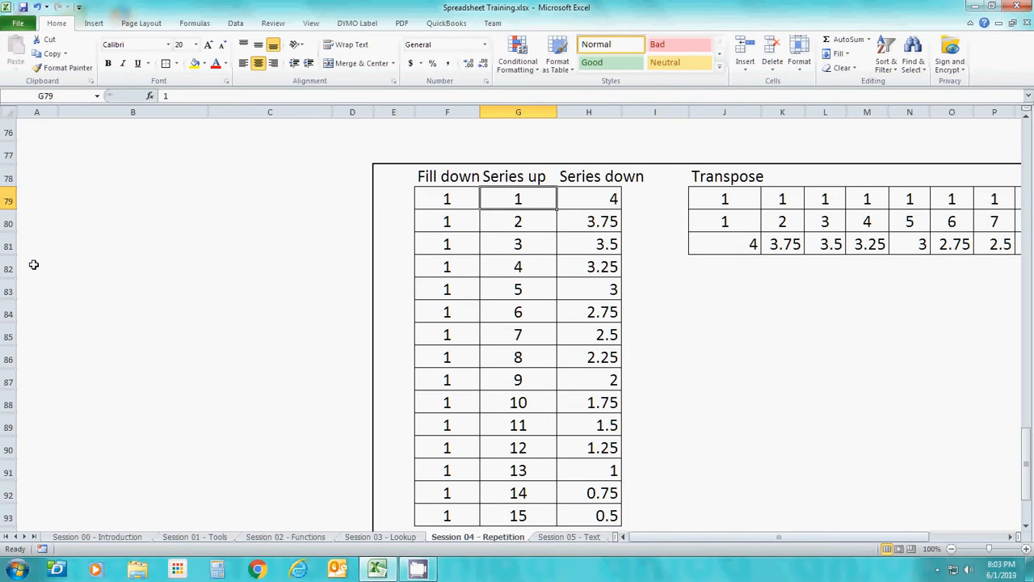
key("Down")
key("ctrl+Down")
key("Up")
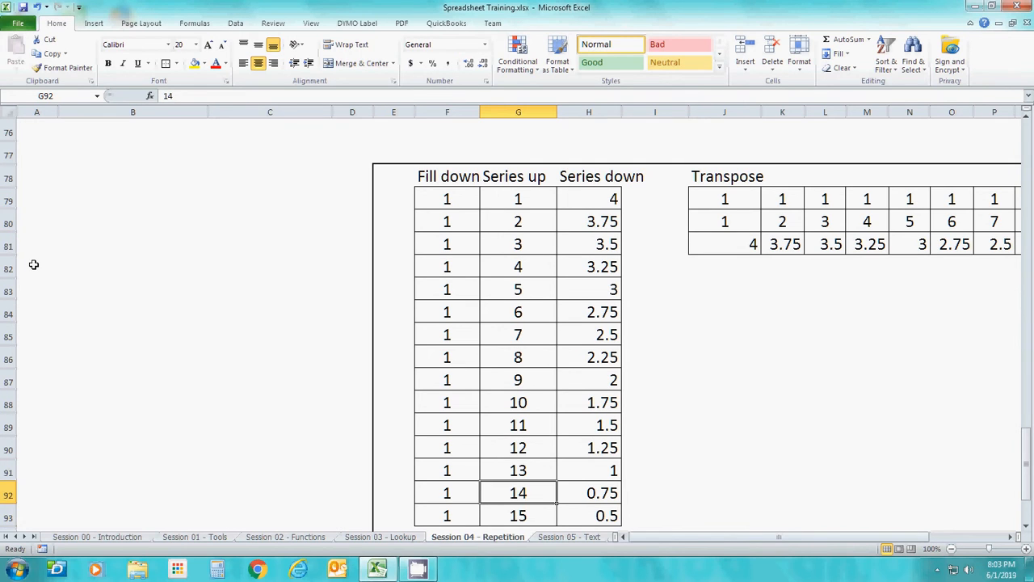
key("Down")
key("shift+Up")
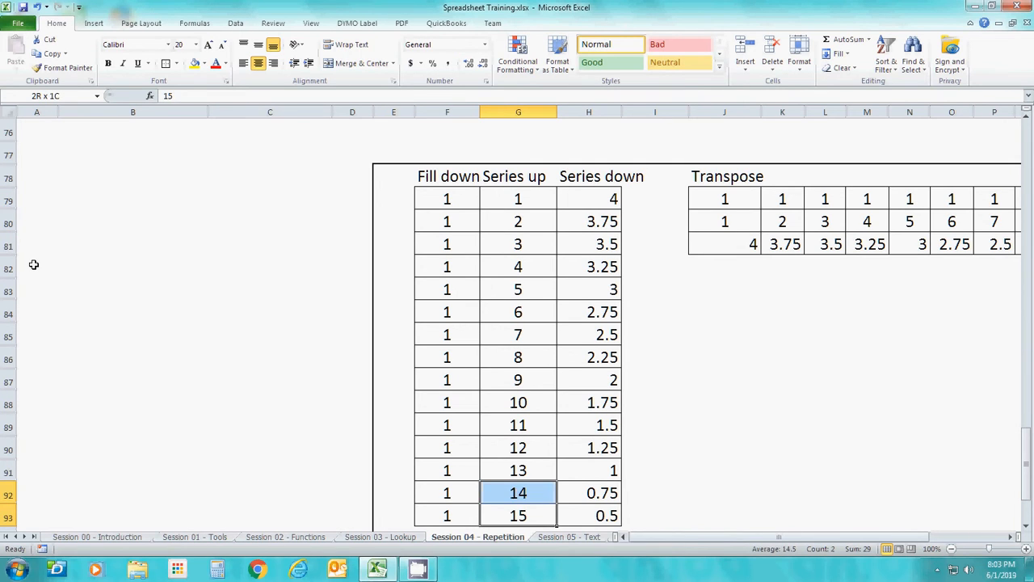
key("shift+Up")
key("shift+Up")
key("shift+Up")
key("shift+Up")
key("shift+Up")
key("shift+Up")
key("shift+Up")
key("shift+Up")
key("shift+Up")
key("shift+Up")
key("shift+Up")
key("shift+Up")
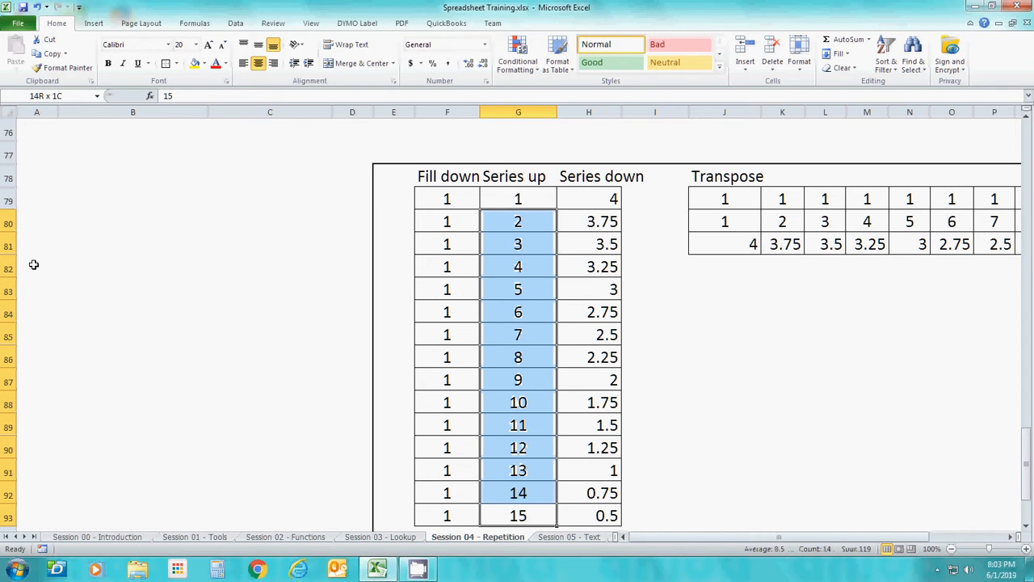
key("Delete")
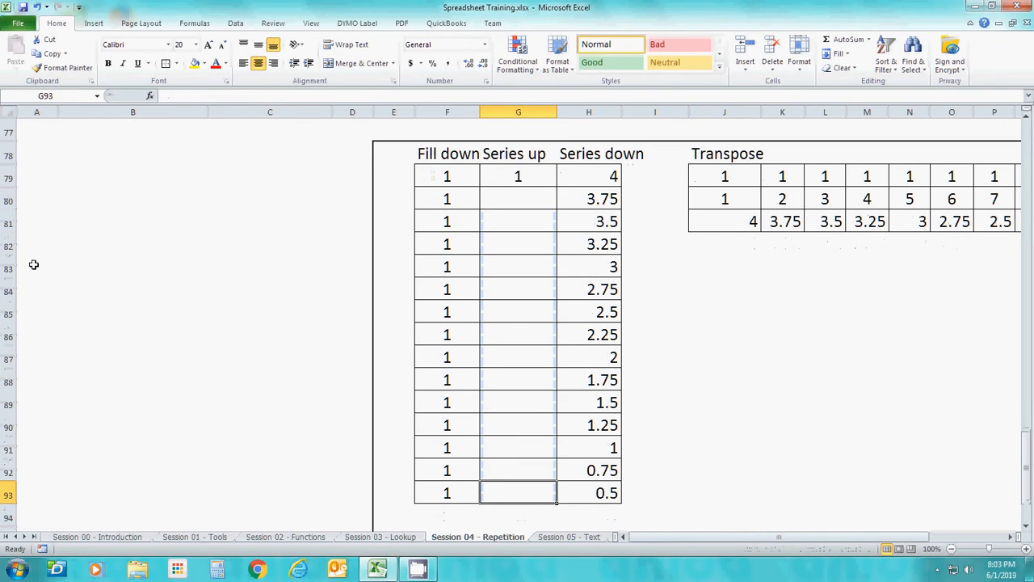
Fill G79 through G93 with a linear column series using a step value of 1
key("Up")
key("Up")
key("Up")
key("Up")
key("Up")
key("Up")
key("Up")
key("Up")
key("Up")
key("Up")
key("Up")
key("Up")
key("Up")
key("Up")
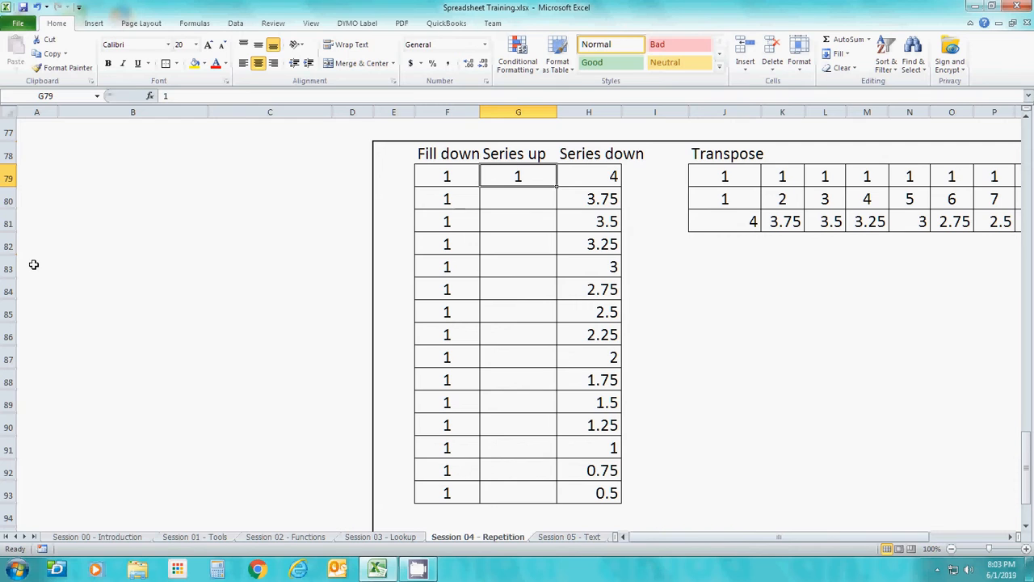
key("shift+Down")
key("shift+Down")
key("shift+Down")
key("shift+Down")
key("shift+Down")
key("shift+Down")
key("shift+Down")
key("shift+Down")
key("shift+Down")
key("shift+Down")
key("shift+Down")
key("shift+Down")
key("shift+Down")
key("shift+Down")
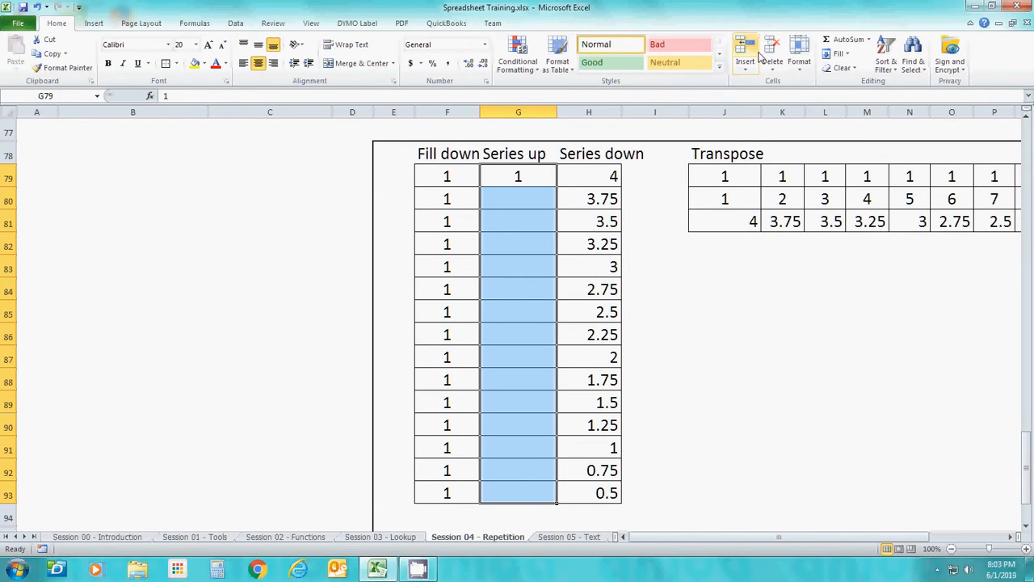
left_click(840, 53)
left_click(853, 140)
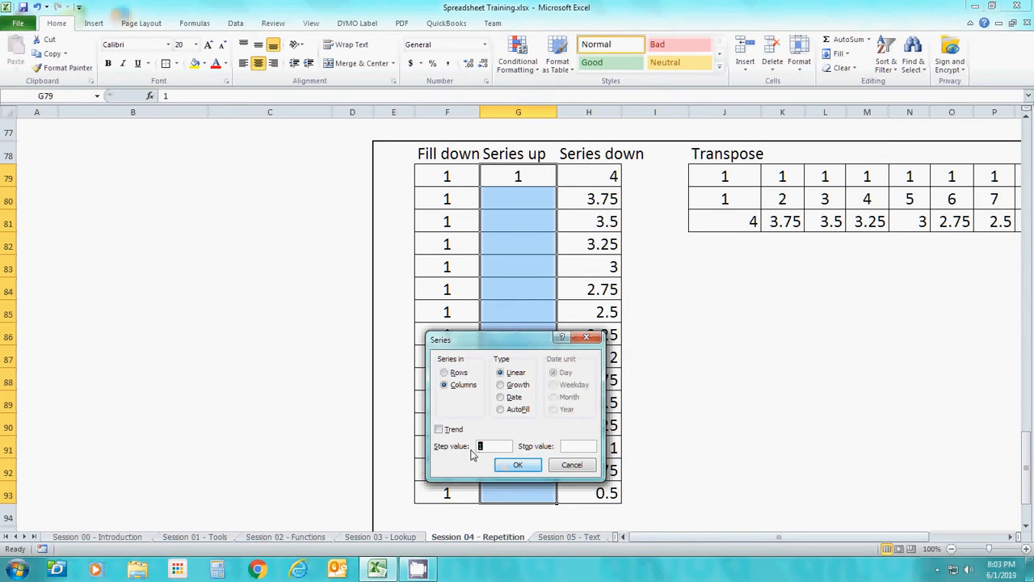
left_click(529, 471)
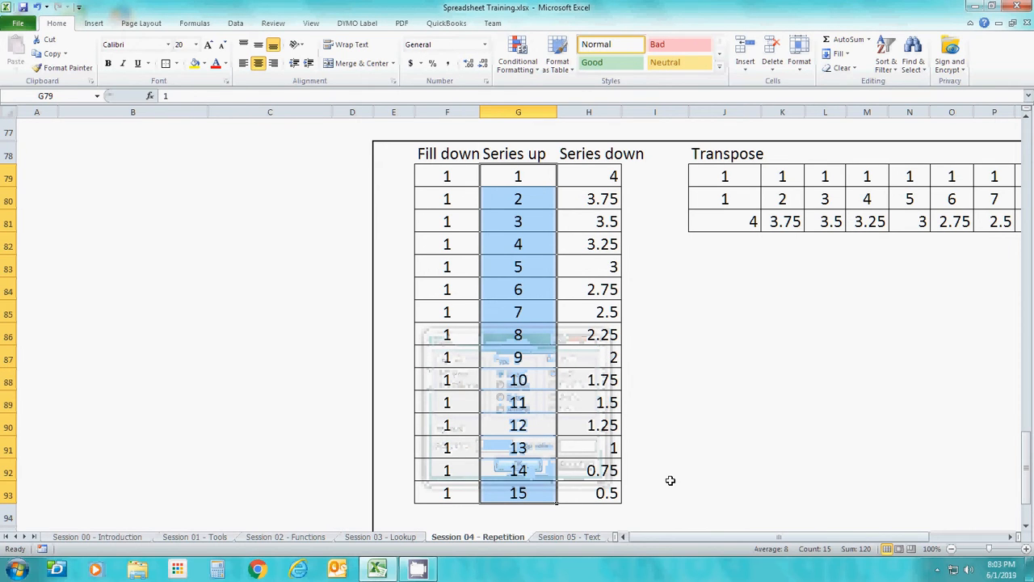
Clear the Series down column from H80 through H93, keeping the 4 in H79
key("Up")
key("Right")
key("Down")
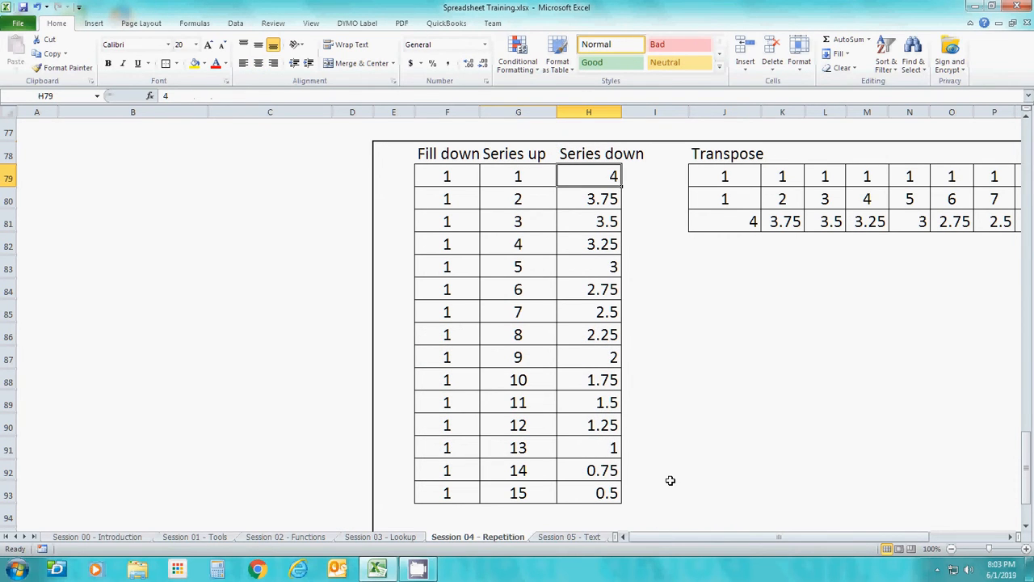
key("Down")
key("Up")
key("Down")
key("shift+Down")
key("shift+Down")
key("shift+Down")
key("shift+Down")
key("shift+Down")
key("shift+Down")
key("shift+Down")
key("shift+Down")
key("shift+Down")
key("shift+Down")
key("shift+Down")
key("shift+Down")
key("shift+Down")
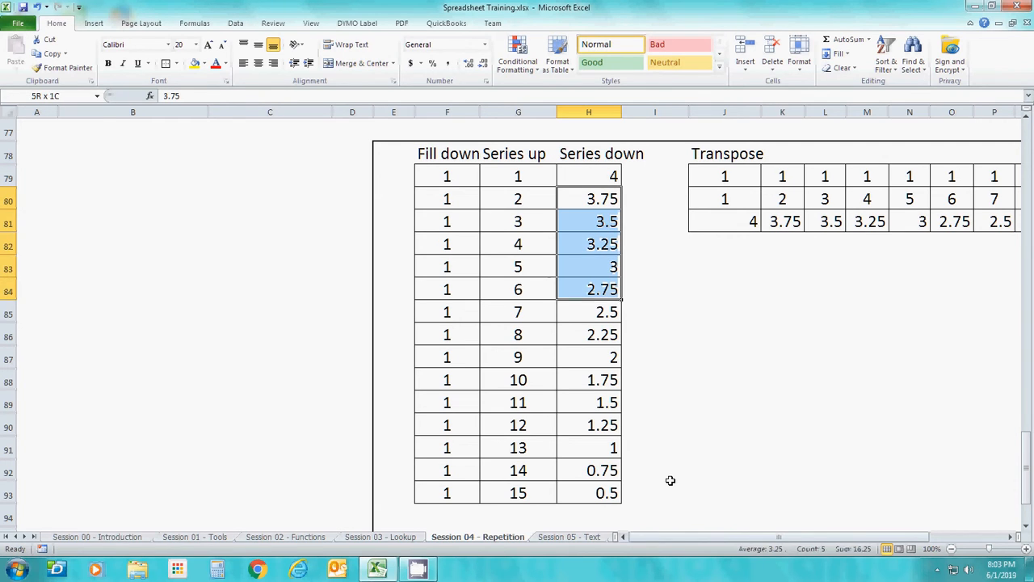
key("Delete")
Fill H79 through H93 with a linear column series using a step value of -.25
key("Up")
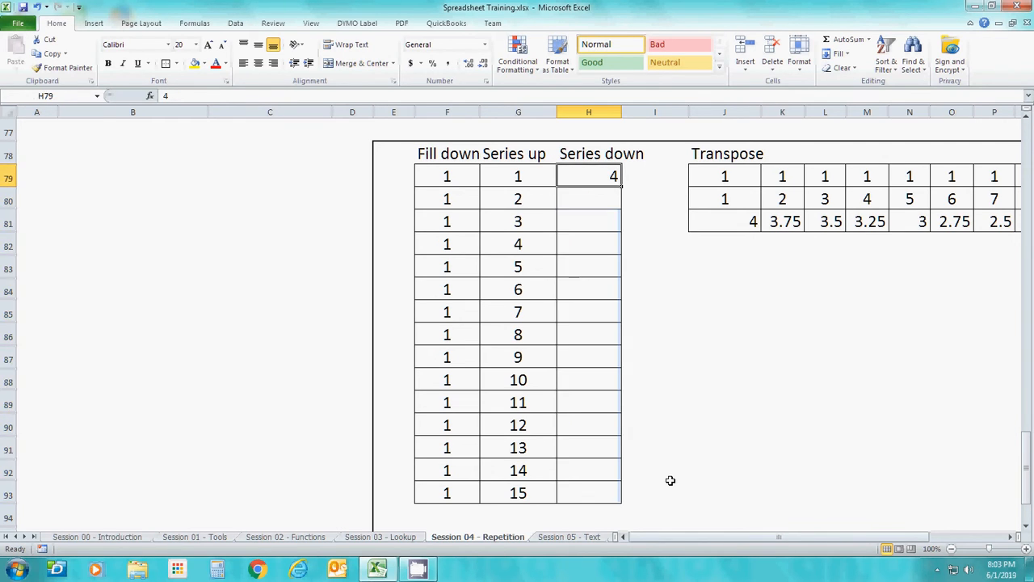
key("shift+Down")
key("shift+Down")
key("shift+Down")
key("shift+Down")
key("shift+Down")
key("shift+Down")
key("shift+Down")
key("shift+Down")
key("shift+Down")
key("shift+Down")
key("shift+Down")
key("shift+Down")
key("shift+Down")
key("shift+Down")
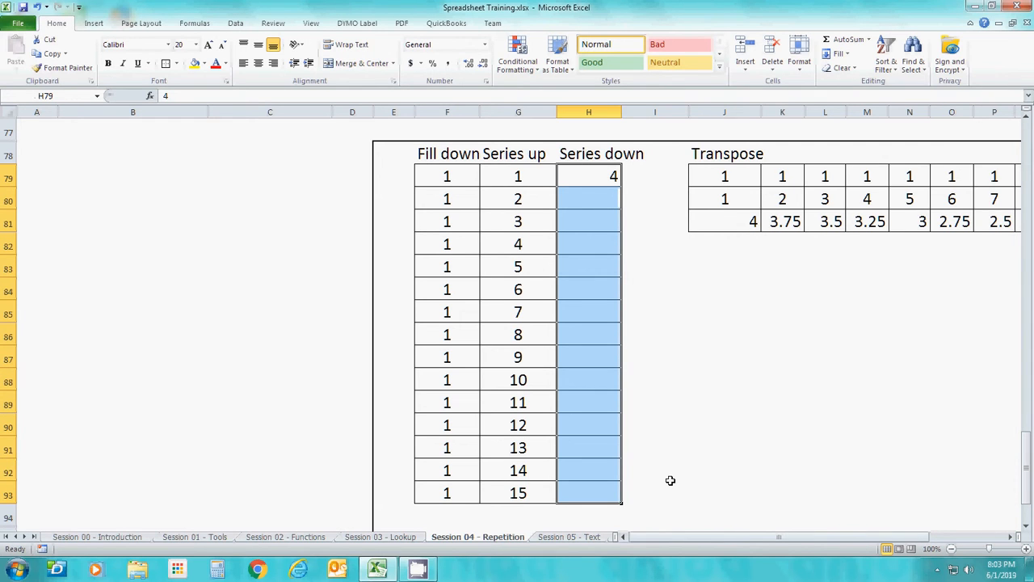
left_click(839, 53)
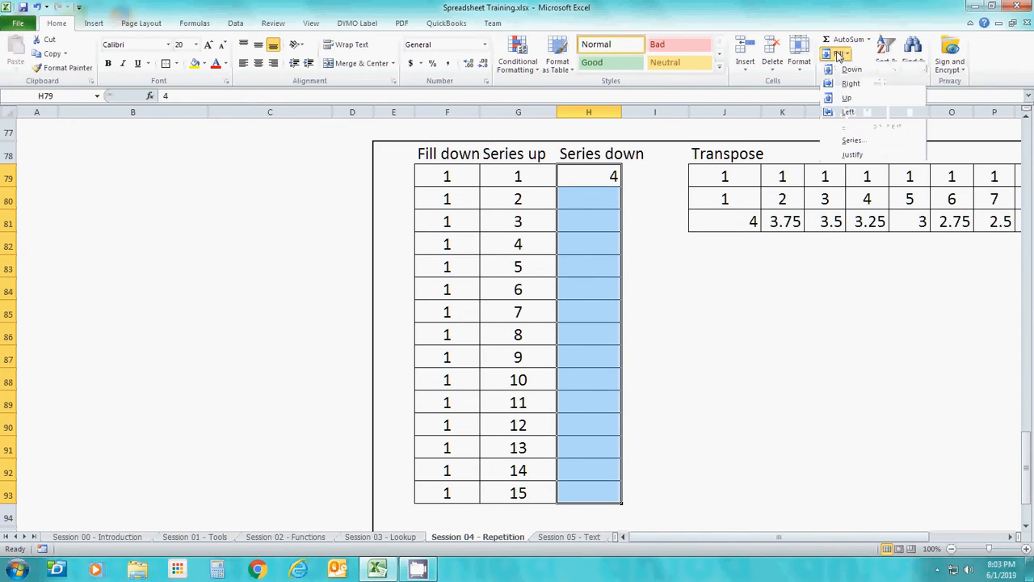
left_click(852, 139)
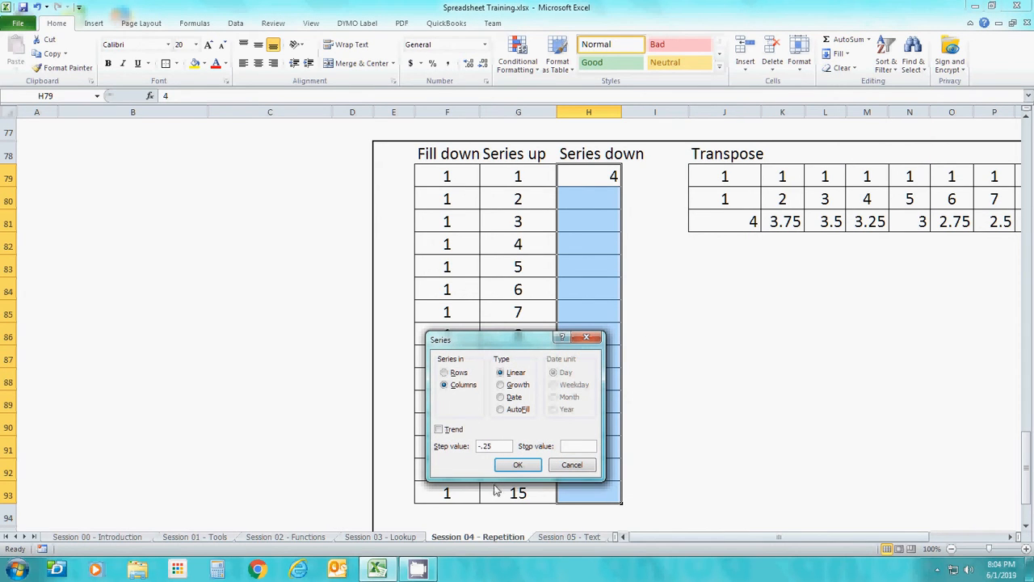
left_click(518, 465)
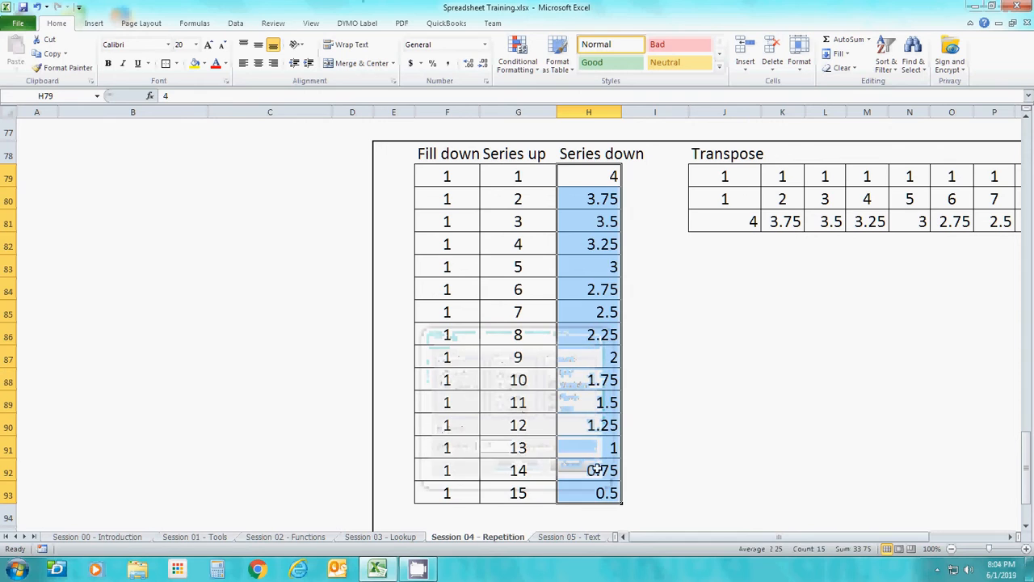
left_click(681, 455)
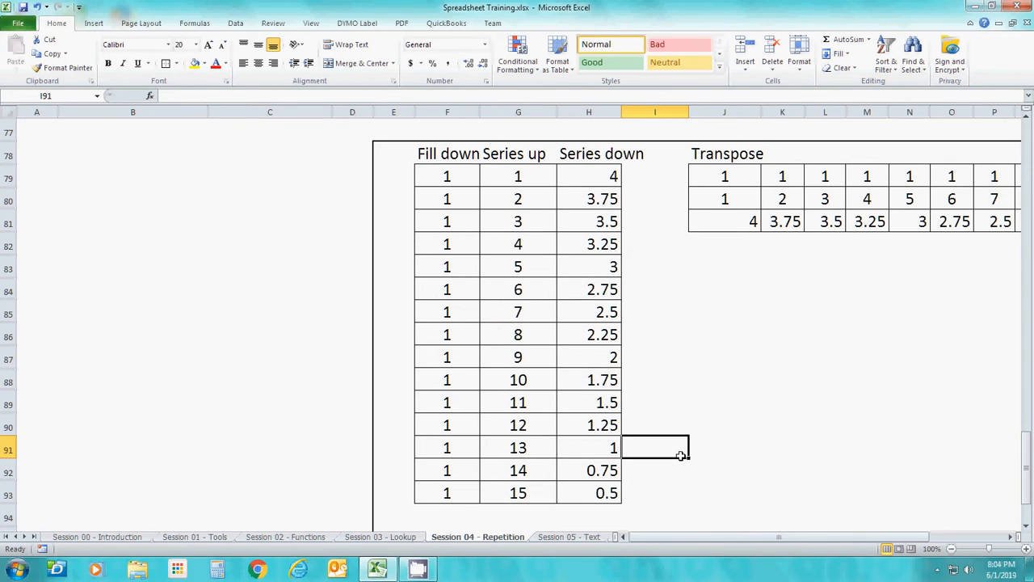
Enter the date 6/1/2019 in J85 and widen column J to fit it
key("Up")
key("Up")
key("Up")
key("Up")
key("Up")
key("Up")
key("Right")
key("Right")
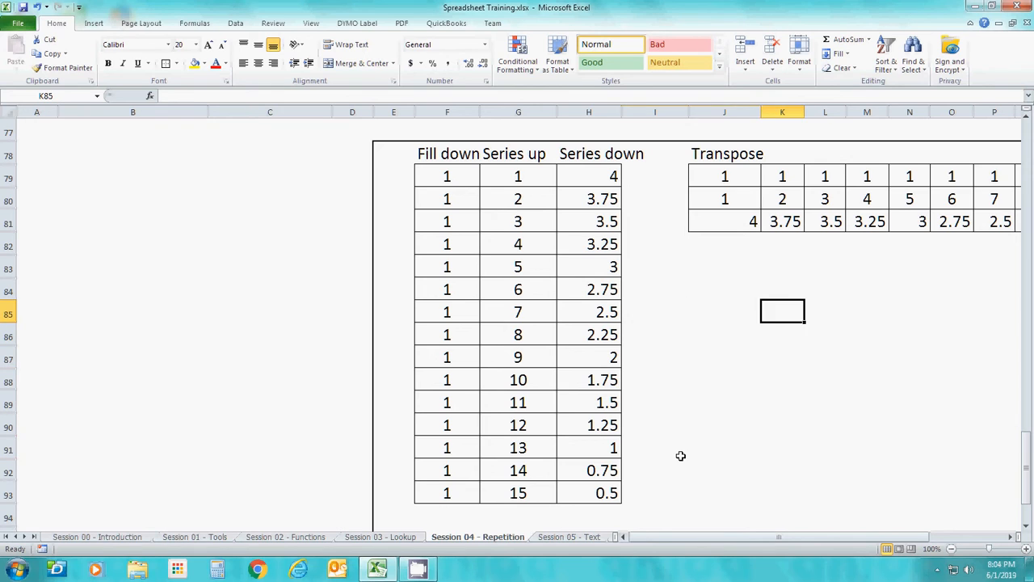
key("Left")
type("6/1/20")
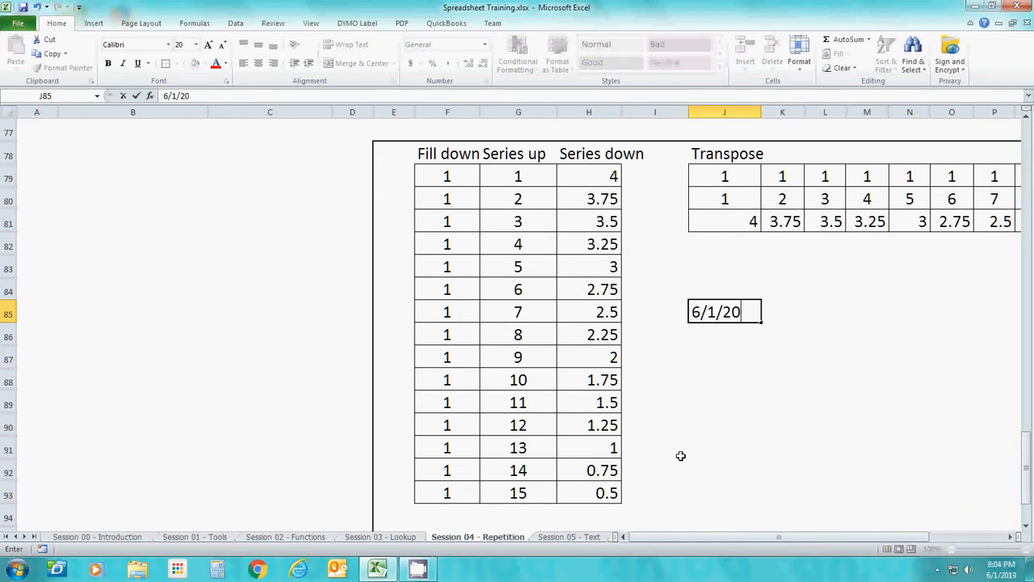
key("Return")
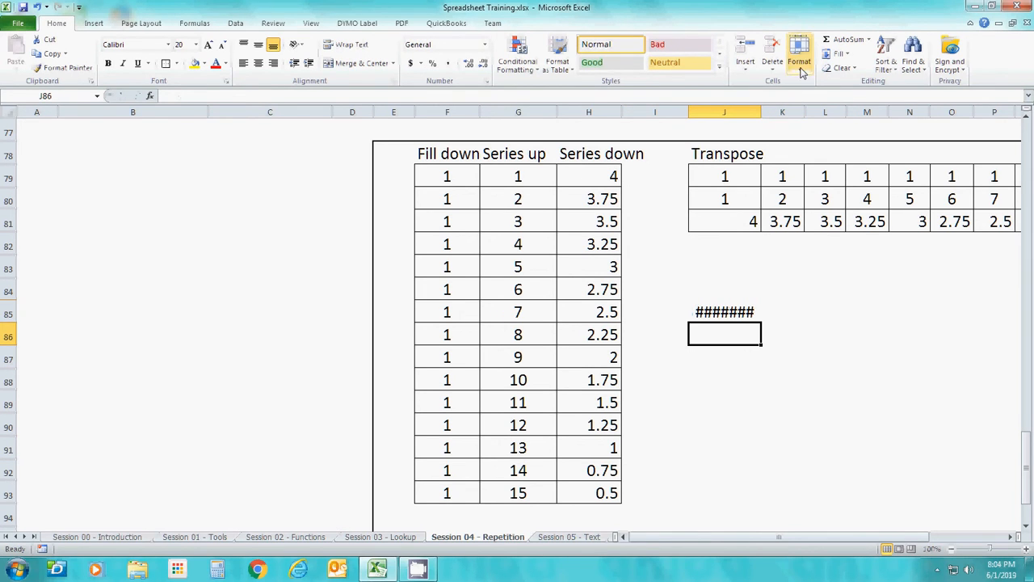
double_click(760, 112)
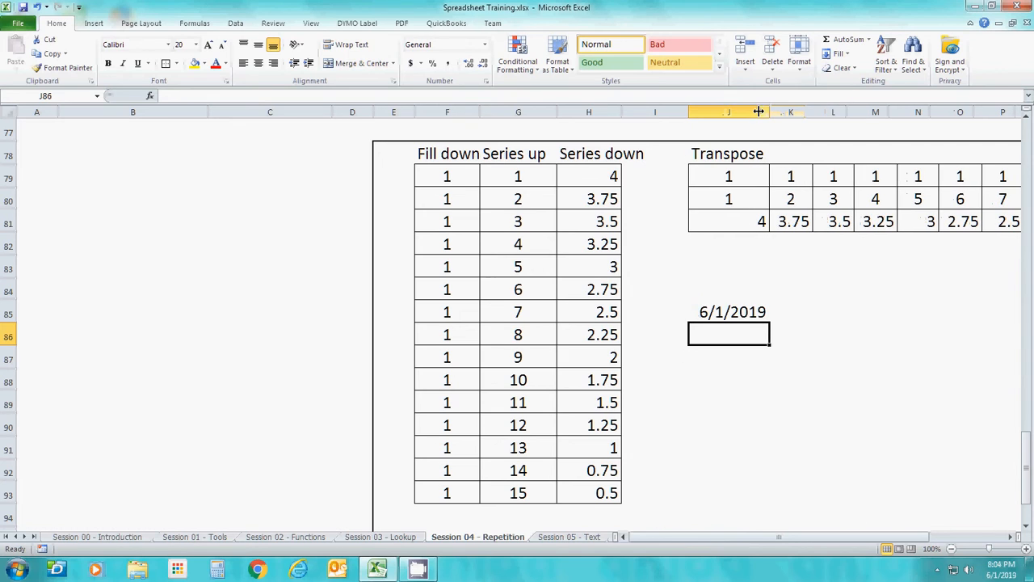
Fill J85 through J93 with a monthly date series and widen column J to fit the dates
left_click(741, 314)
key("shift+Down")
key("shift+Down")
key("shift+Down")
key("shift+Down")
key("shift+Down")
key("shift+Down")
key("shift+Down")
key("shift+Down")
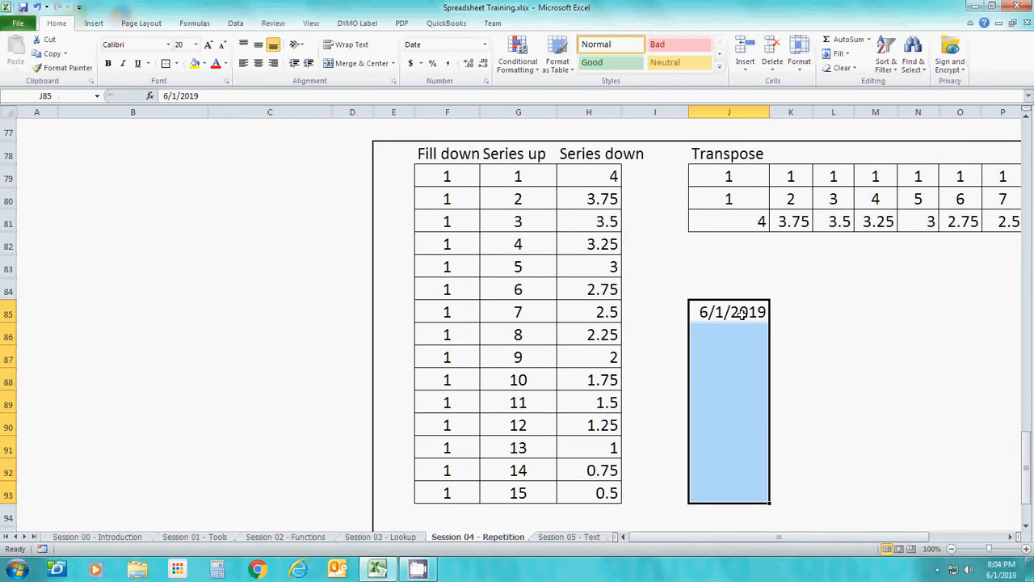
left_click(845, 57)
left_click(850, 142)
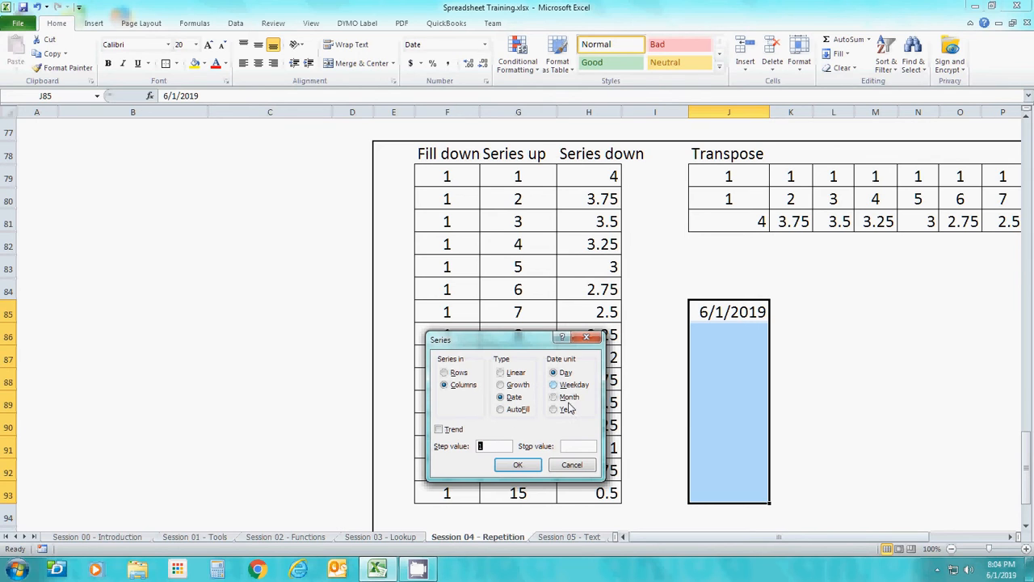
left_click(565, 400)
left_click(527, 470)
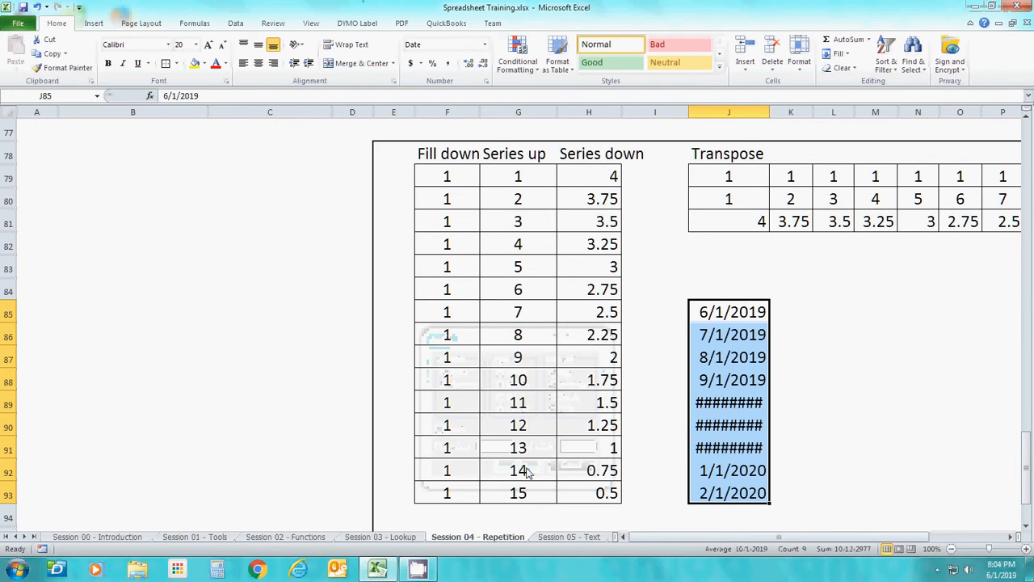
double_click(769, 113)
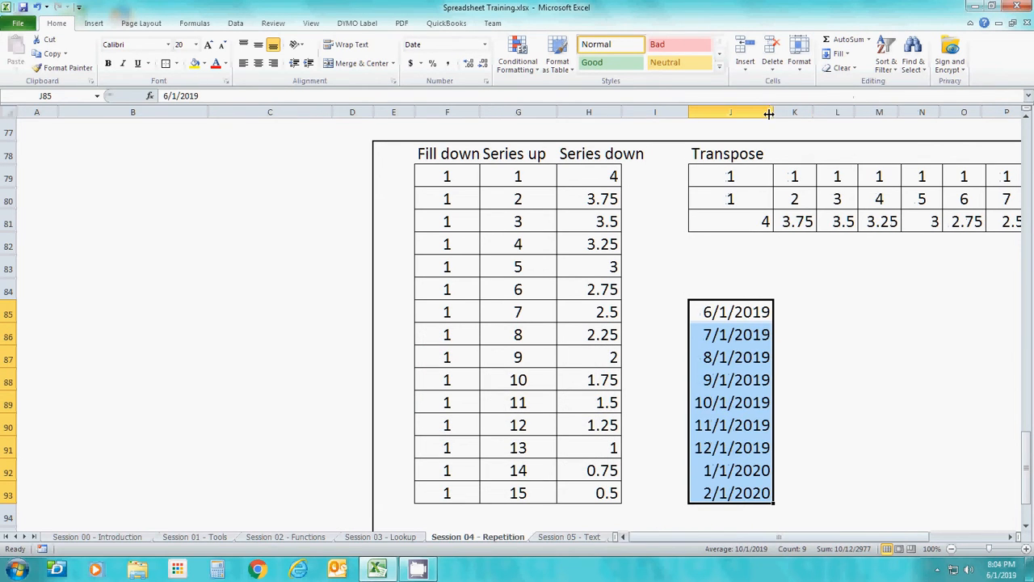
left_click(752, 310)
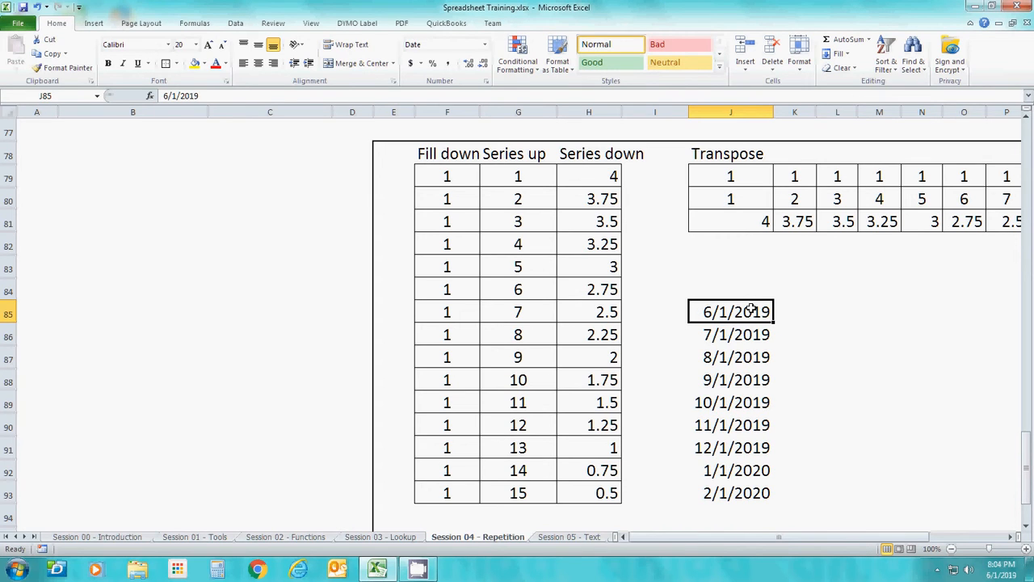
key("ctrl+Down")
key("ctrl+Down")
key("Up")
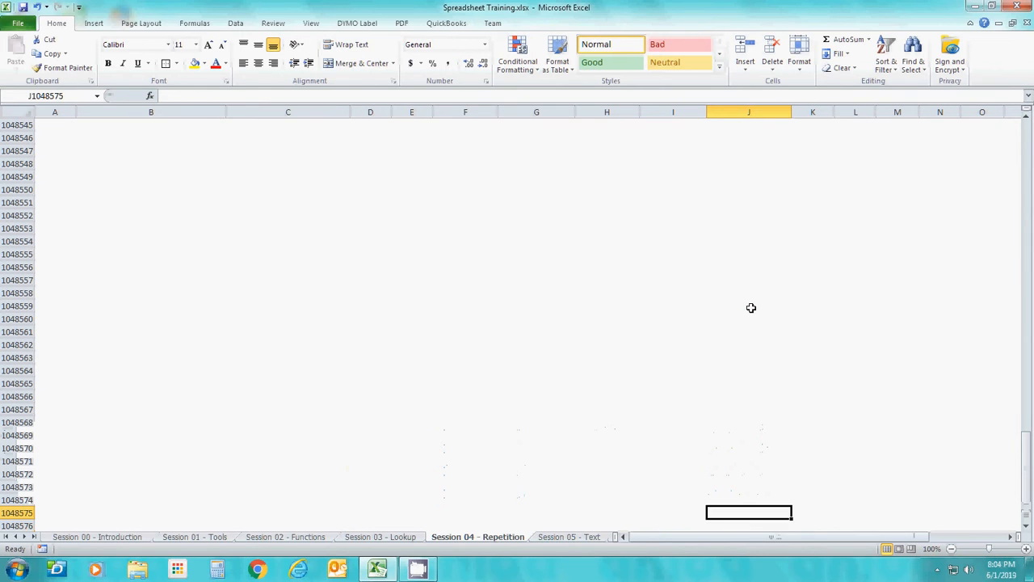
key("Page_Up")
key("Page_Up")
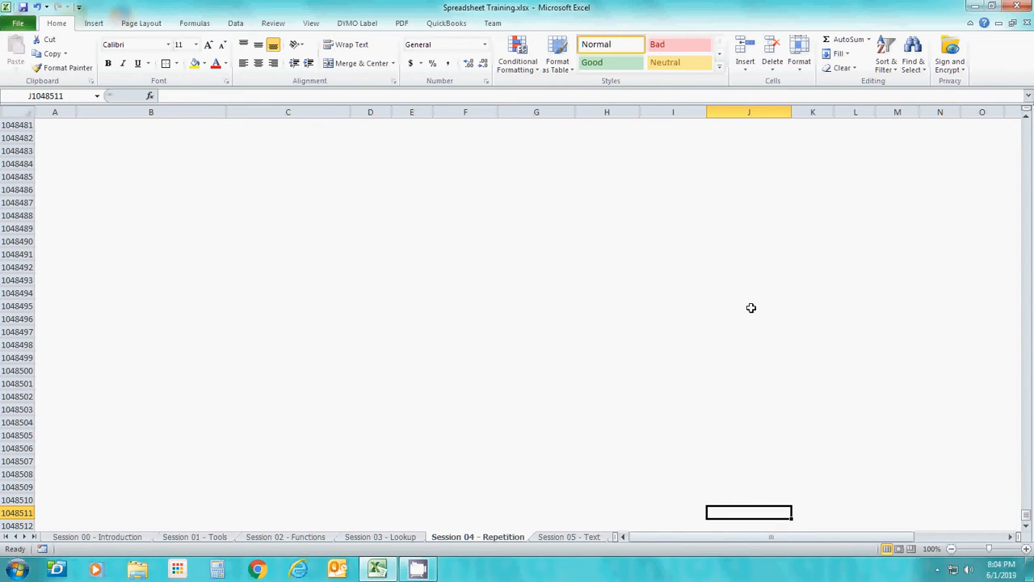
key("Home")
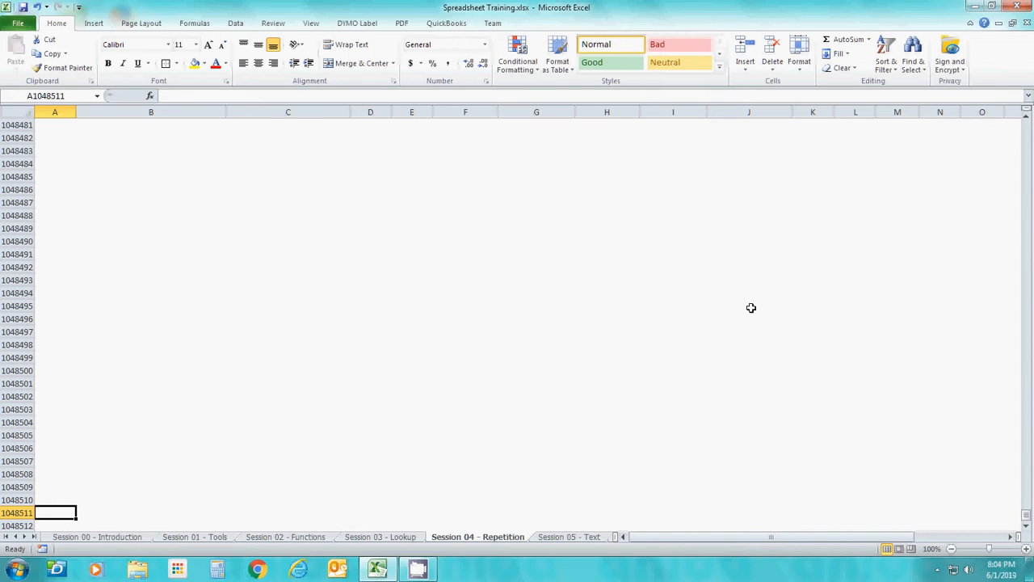
key("Page_Up")
key("Page_Up")
key("Page_Up")
key("Page_Up")
key("Page_Up")
key("Page_Up")
key("Page_Up")
key("Page_Up")
key("Page_Up")
key("Page_Up")
key("Page_Up")
key("Page_Up")
key("Page_Up")
key("Page_Up")
key("Page_Up")
key("Page_Up")
key("Page_Up")
key("Page_Up")
key("Page_Up")
key("Page_Up")
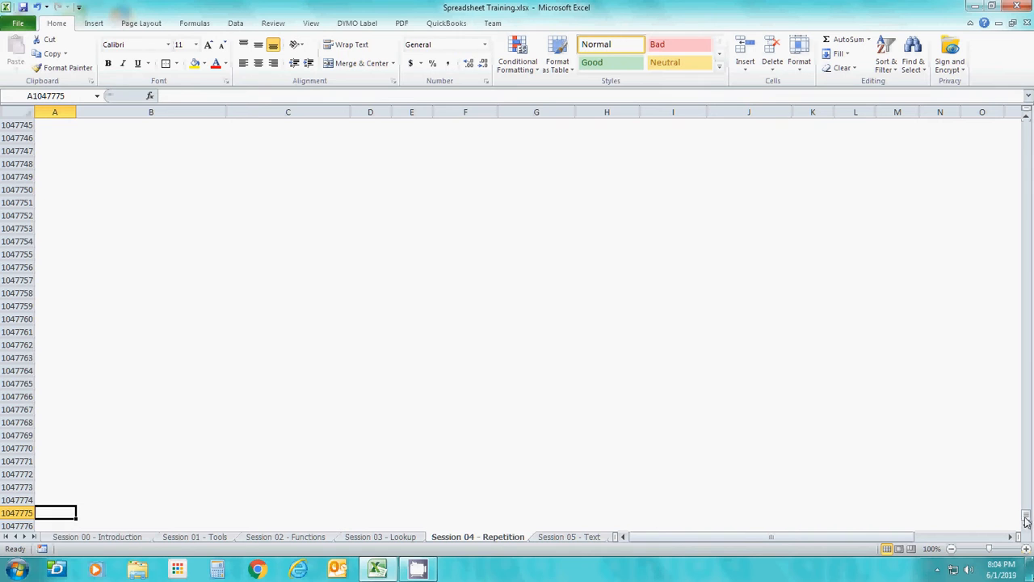
left_click_drag(1026, 521, 1020, 169)
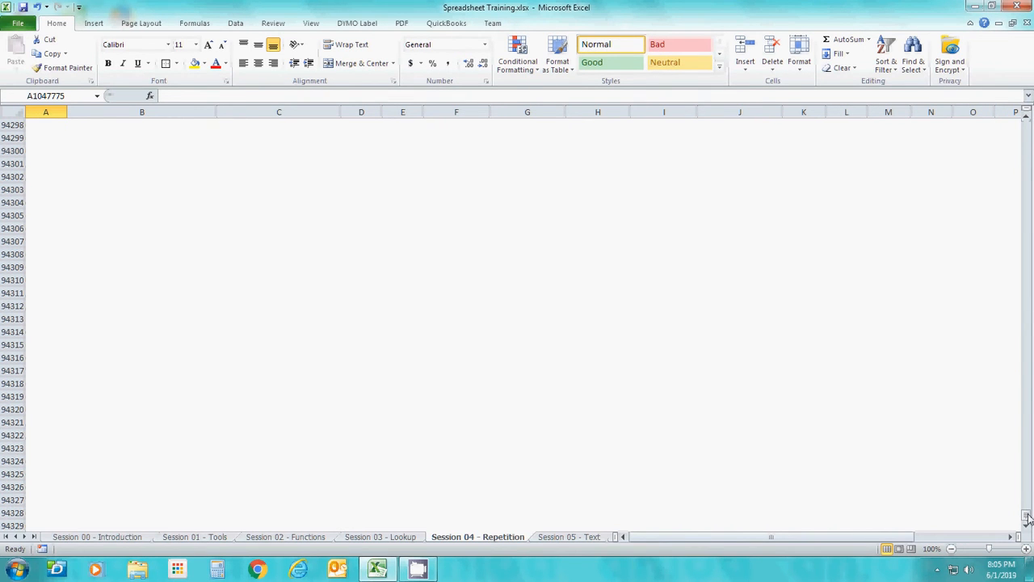
left_click_drag(1028, 517, 1020, 178)
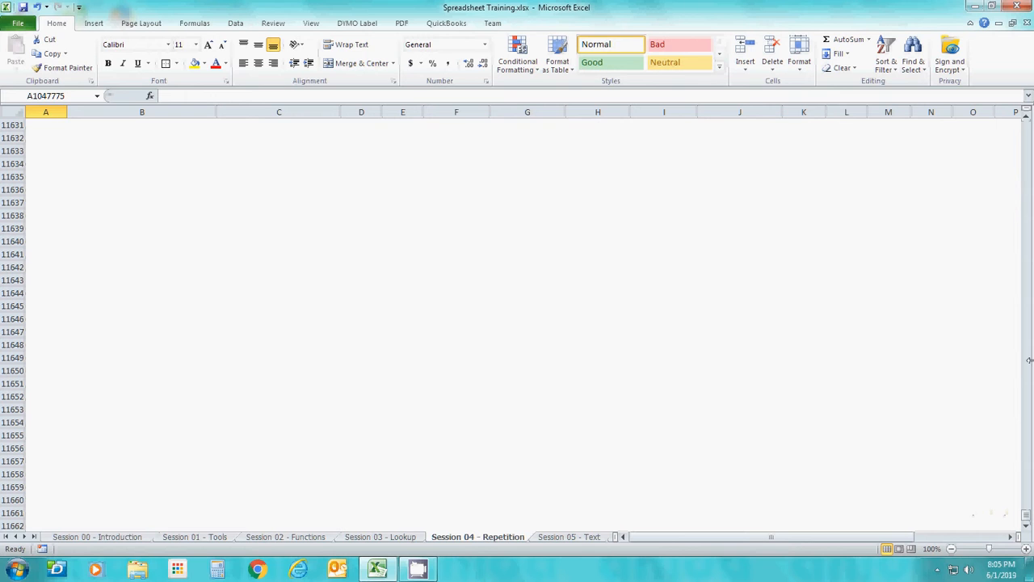
left_click_drag(1028, 521, 1027, 134)
left_click(813, 338)
key("Page_Down")
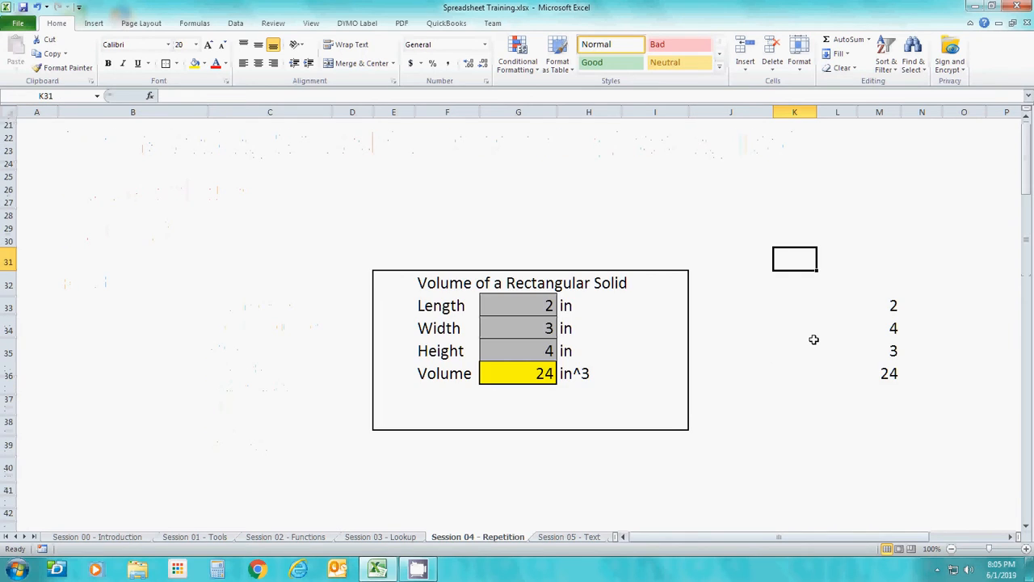
key("Page_Down")
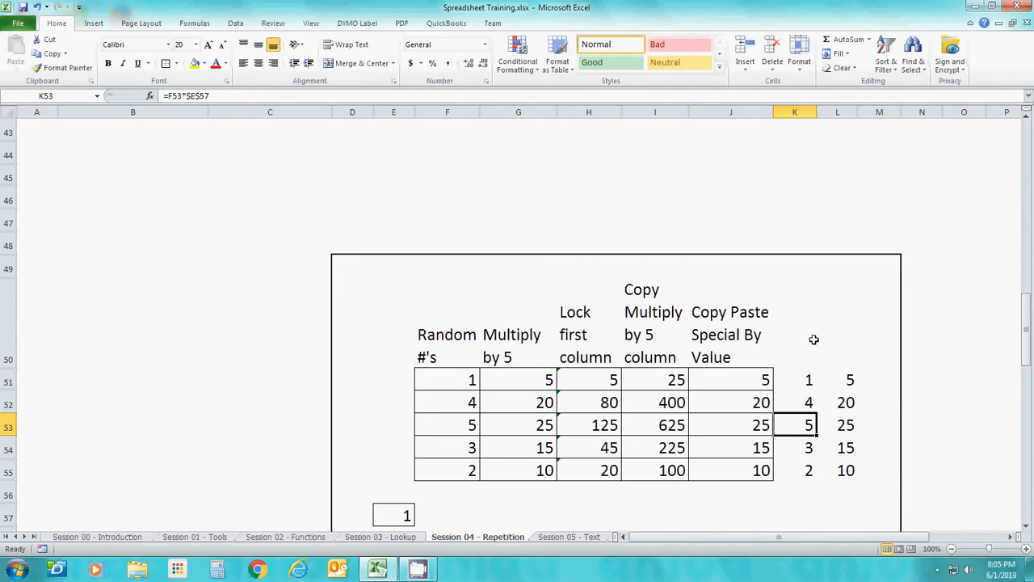
key("Right")
key("Right")
key("Right")
key("Right")
key("Right")
key("Right")
key("Right")
key("Right")
key("Right")
key("Right")
key("Right")
key("Right")
key("Right")
key("Right")
key("Right")
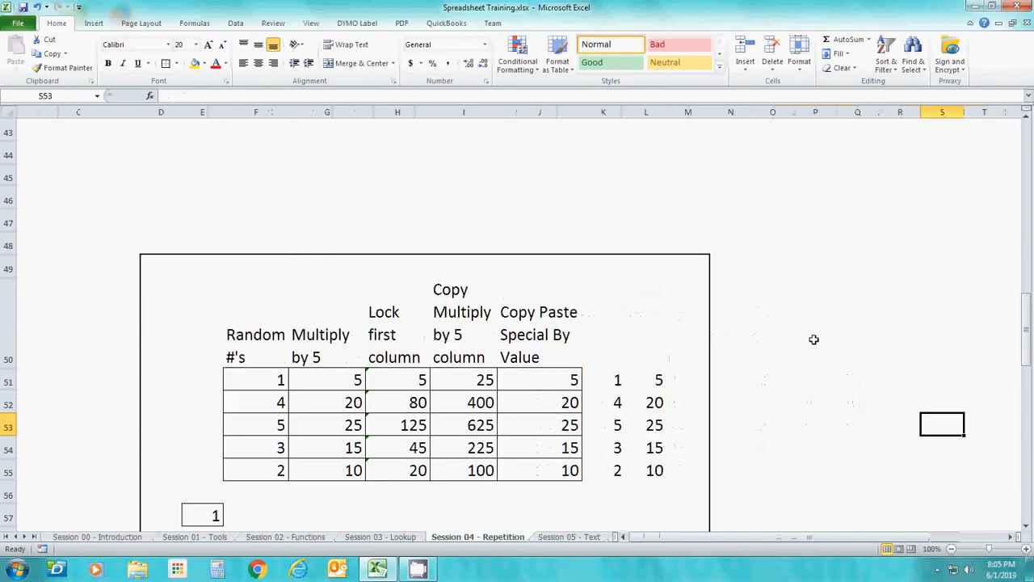
key("Down")
key("Down")
key("Down")
key("Down")
key("Down")
key("Down")
key("Down")
key("Down")
key("Down")
key("Down")
key("Down")
key("Down")
key("Down")
key("Down")
key("Down")
key("Down")
key("Down")
key("Down")
key("Down")
key("Down")
key("Down")
key("Down")
key("Down")
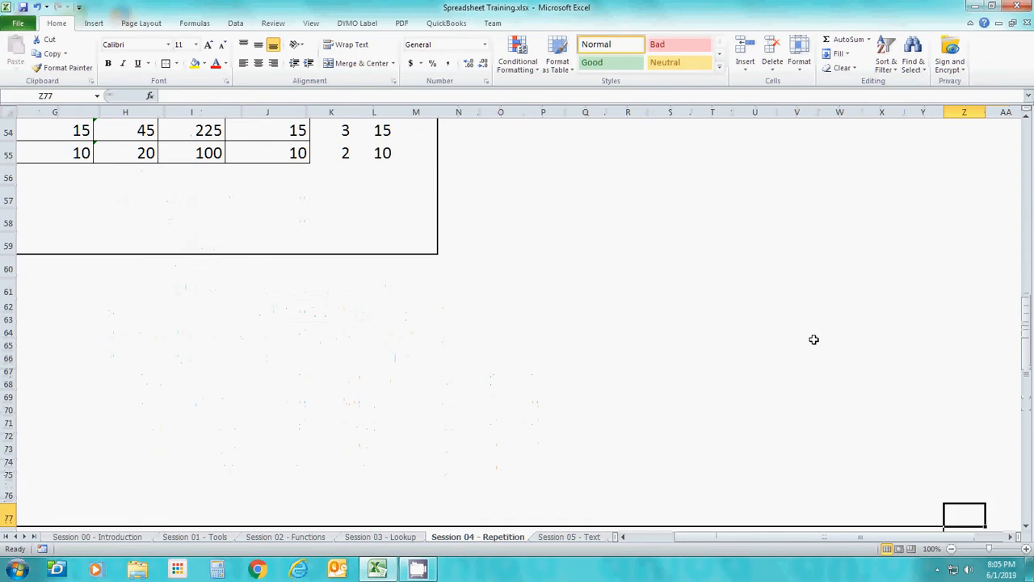
key("Left")
key("Left")
key("Left")
key("Left")
key("Left")
key("Left")
key("Left")
key("Left")
key("Left")
key("Down")
key("Down")
key("Down")
key("Down")
key("Down")
key("Down")
key("Down")
key("Down")
key("Down")
key("Down")
key("Down")
key("Down")
key("Down")
key("Down")
key("Down")
key("Down")
key("Down")
key("Down")
key("Down")
key("Down")
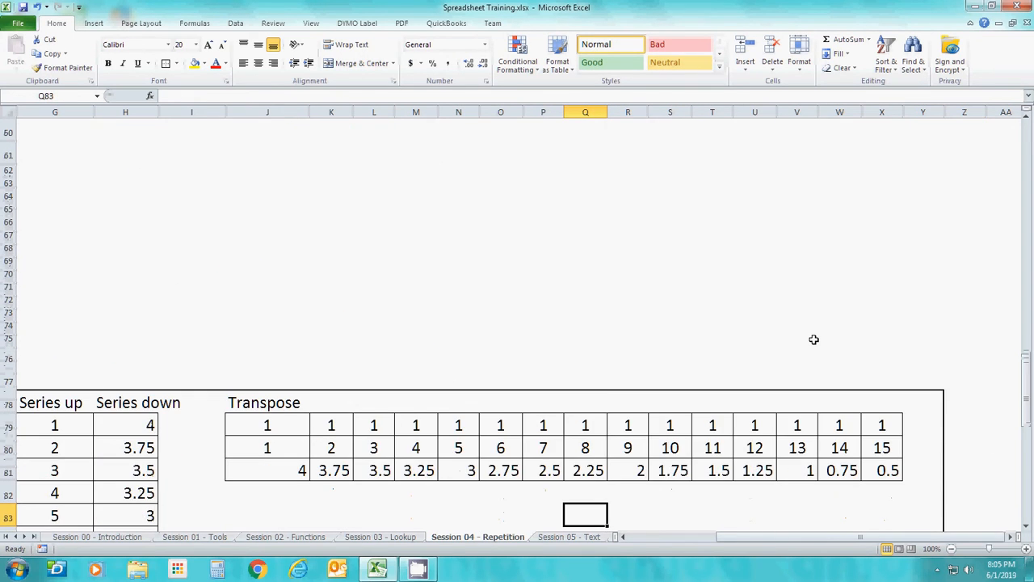
key("Left")
key("Left")
key("Left")
key("Left")
key("Left")
key("Left")
key("Left")
key("Left")
key("Left")
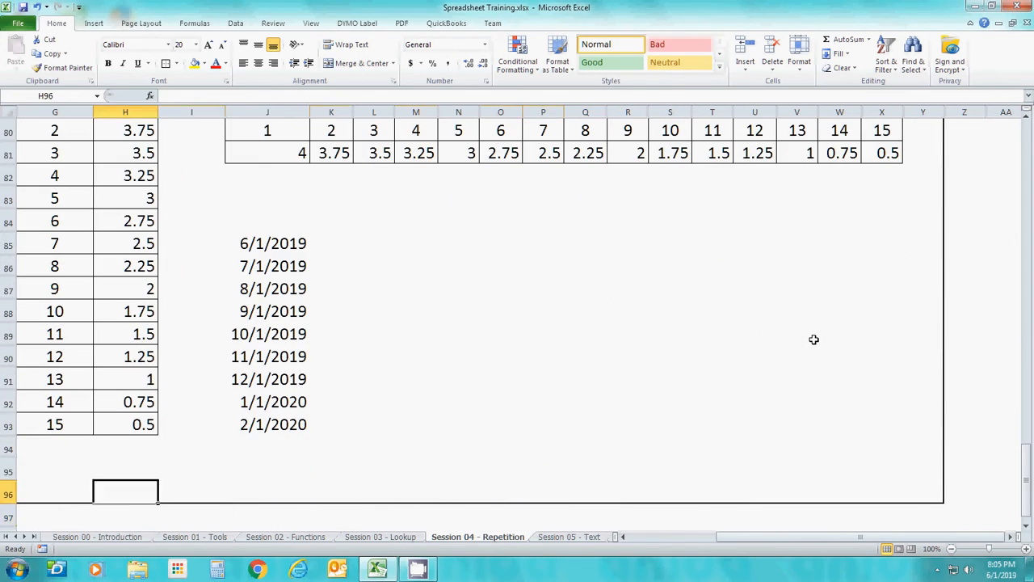
Refill J85 through J93 as a column date series by day with a step value of 1
key("Up")
key("Up")
key("Up")
key("Up")
key("Right")
key("Right")
key("ctrl+Up")
key("shift+Down")
key("shift+Down")
key("shift+Down")
key("shift+Down")
key("shift+Down")
key("shift+Down")
key("shift+Down")
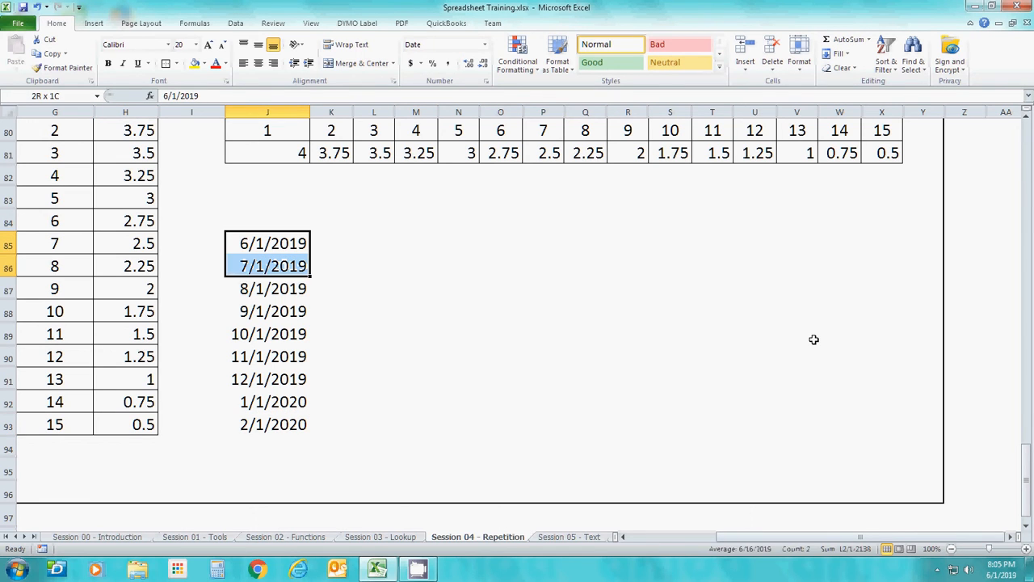
key("shift+Down")
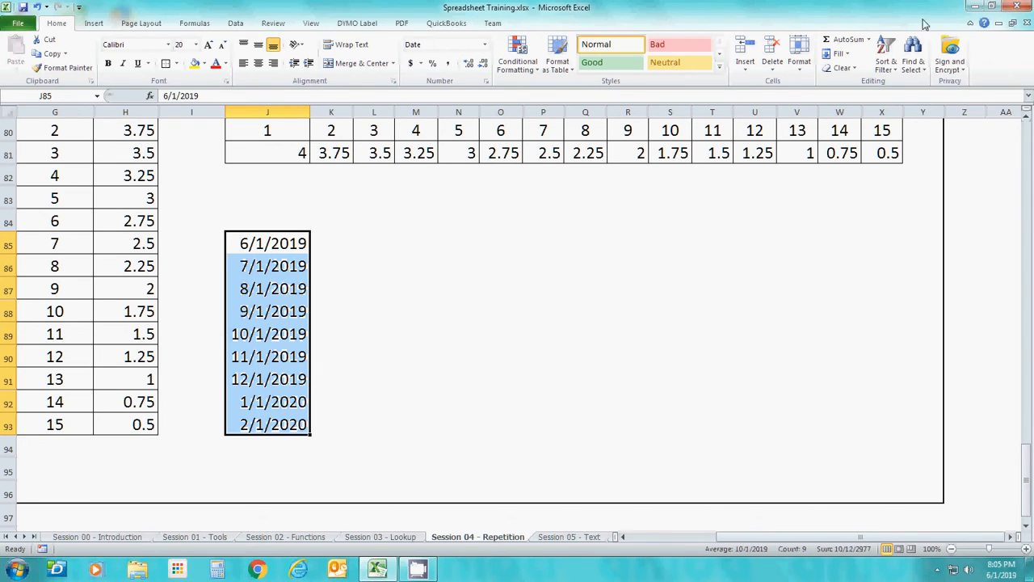
left_click(840, 54)
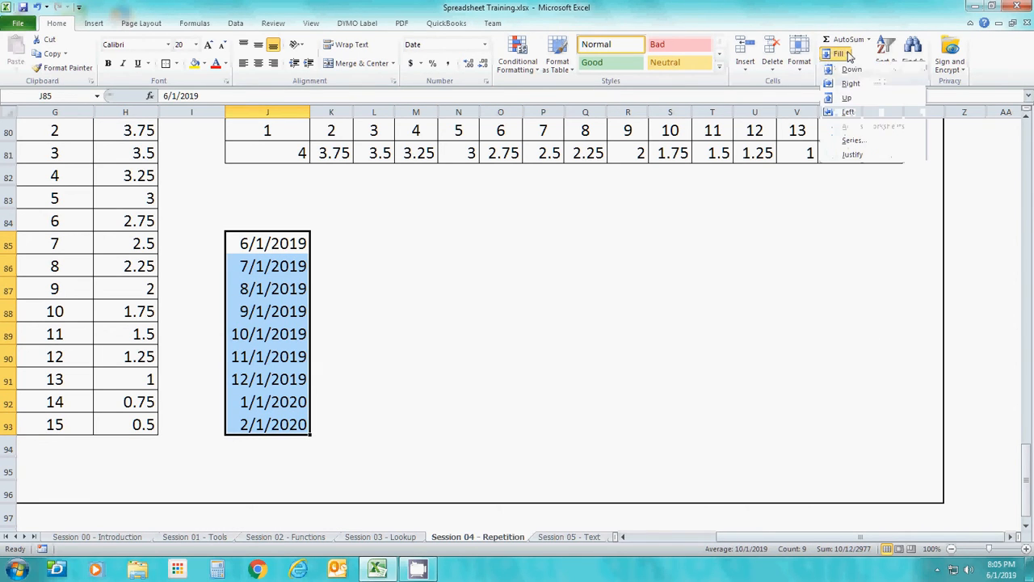
left_click(852, 140)
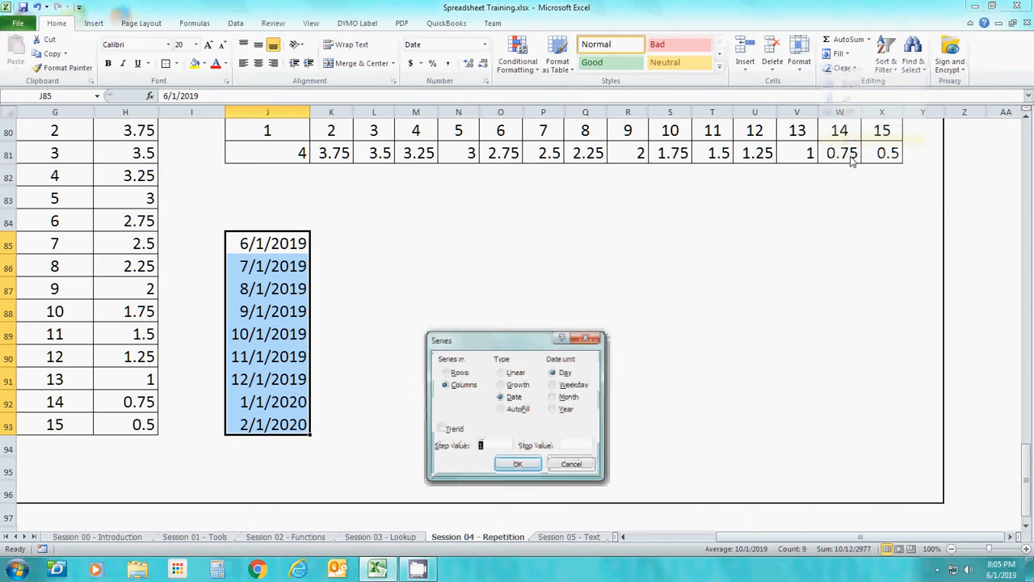
left_click(559, 377)
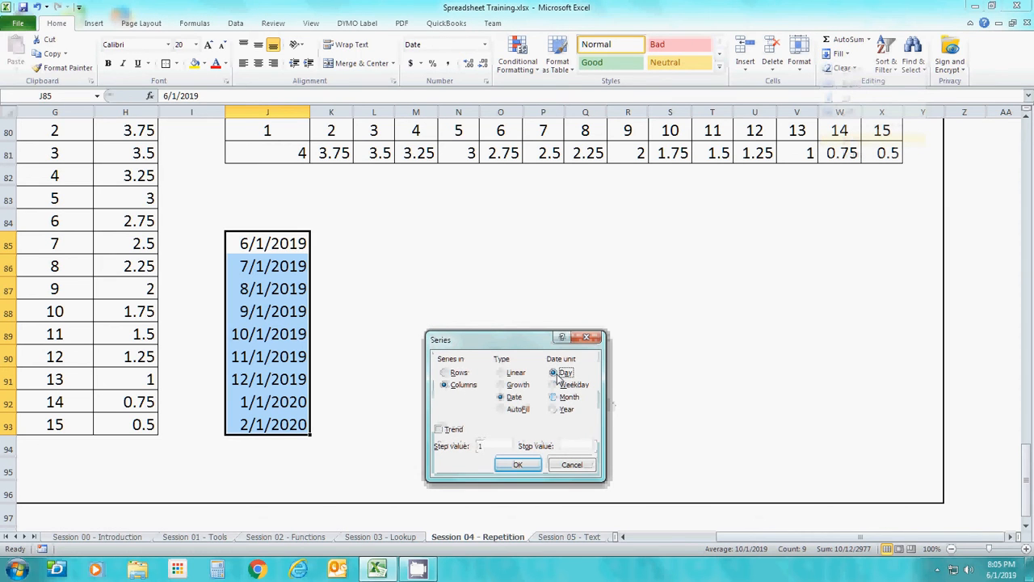
left_click(517, 465)
left_click(395, 431)
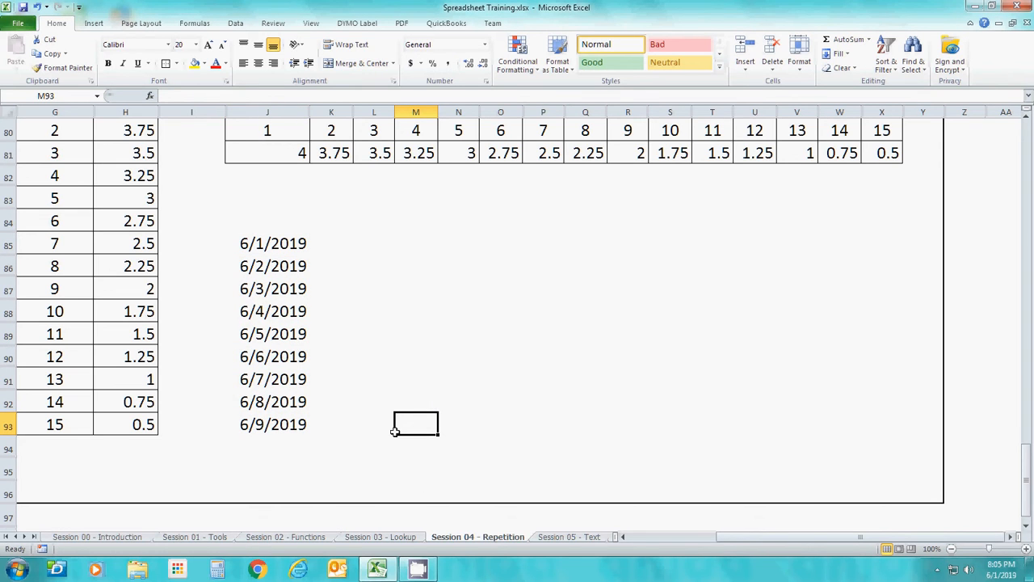
Delete the example dates in J85 through J93 below the Transpose table
key("Left")
key("Left")
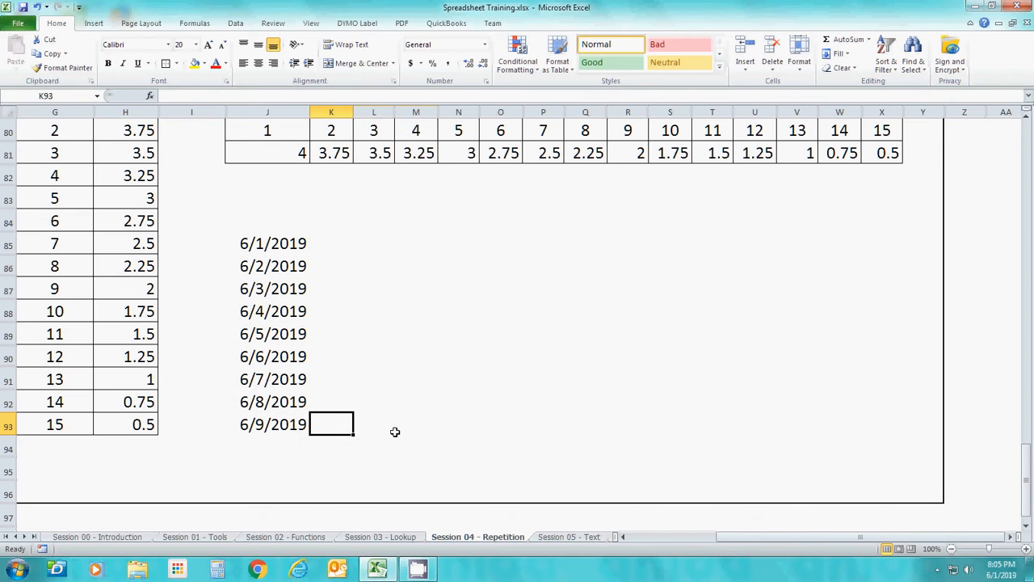
key("Left")
key("Left")
key("Left")
key("Left")
key("Left")
key("Left")
key("Left")
key("Up")
key("Up")
key("Up")
key("Up")
key("Up")
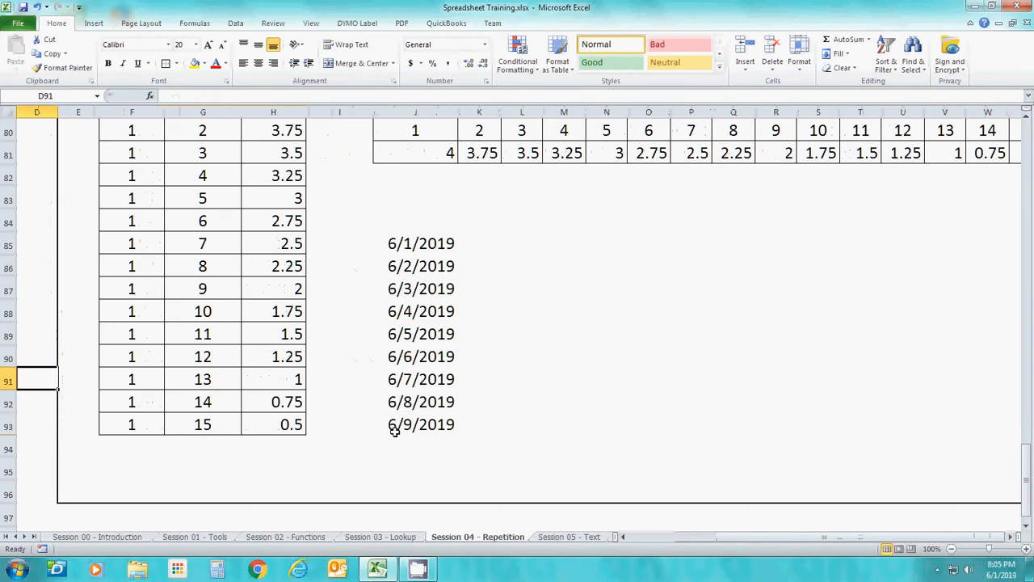
key("Right")
key("Right")
key("Right")
key("Right")
key("Right")
key("Right")
key("Up")
key("Up")
key("Up")
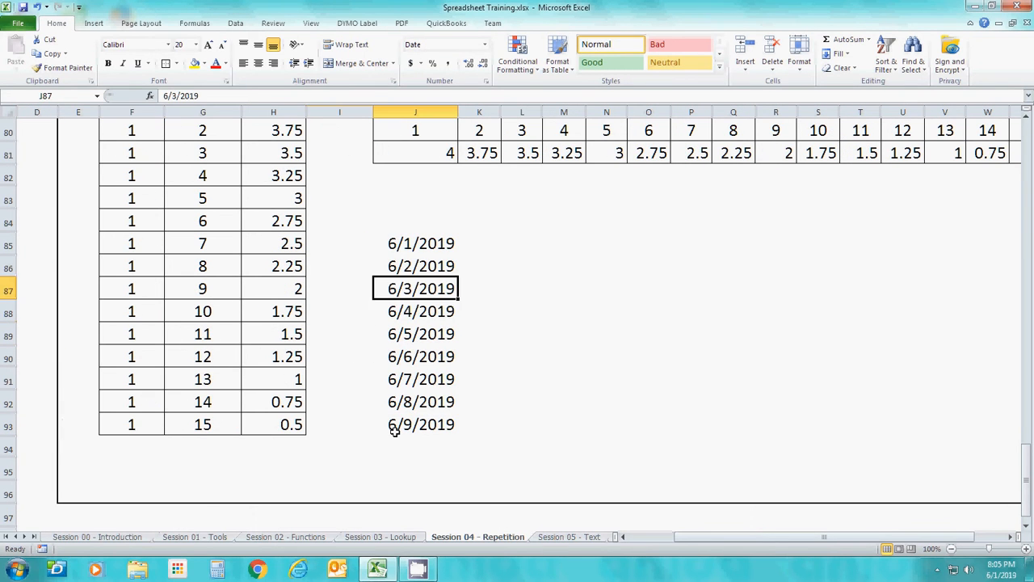
key("shift+Down")
key("shift+Down")
key("shift+Down")
key("shift+Down")
key("shift+Down")
key("shift+Down")
key("shift+Down")
key("shift+Down")
key("shift+Down")
key("shift+Down")
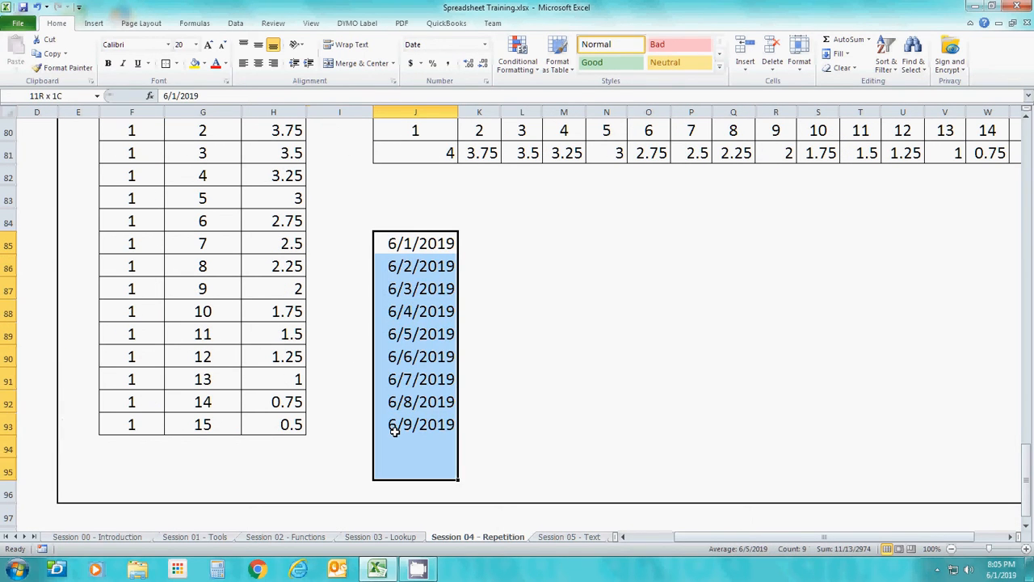
key("shift+Up")
key("Delete")
Review the existing Transpose table in rows 79 through 81 against the Fill down, Series up and Series down columns
key("Up")
key("Up")
key("Up")
key("Up")
key("Up")
key("Up")
key("Up")
key("Up")
key("Up")
key("Up")
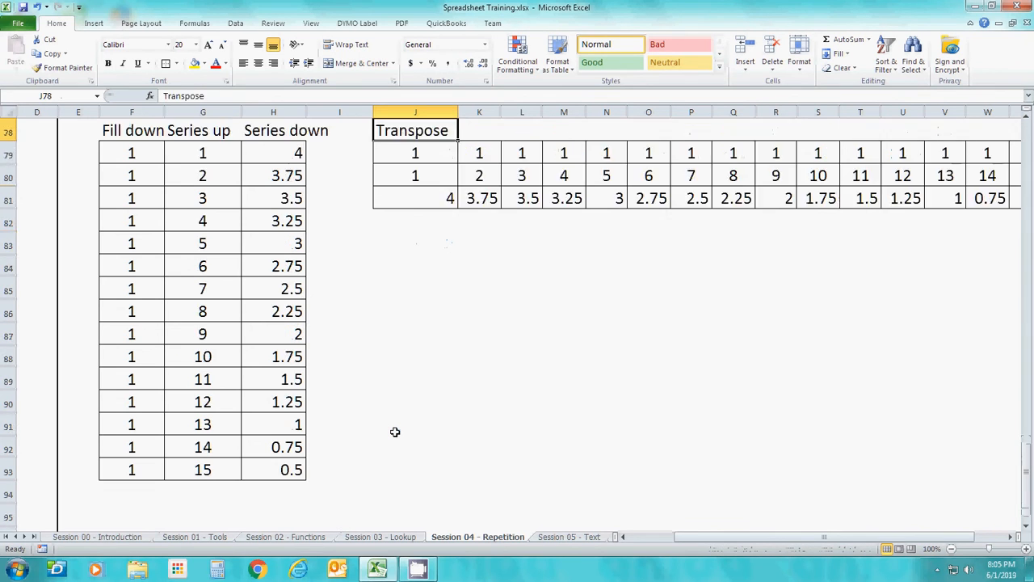
key("Down")
key("Down")
key("Down")
key("Down")
key("Down")
key("Down")
key("Down")
key("Down")
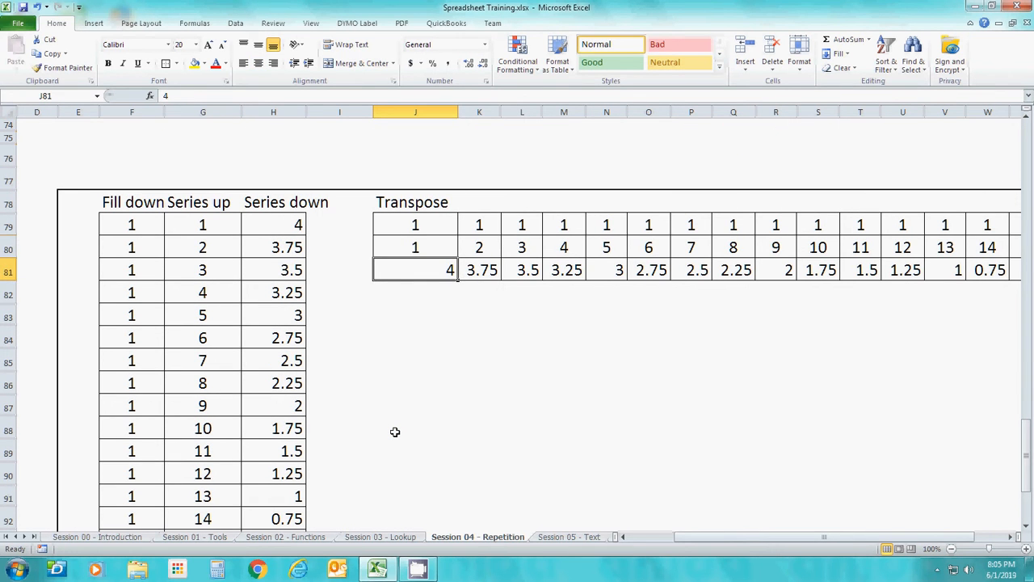
key("Up")
key("Up")
key("Up")
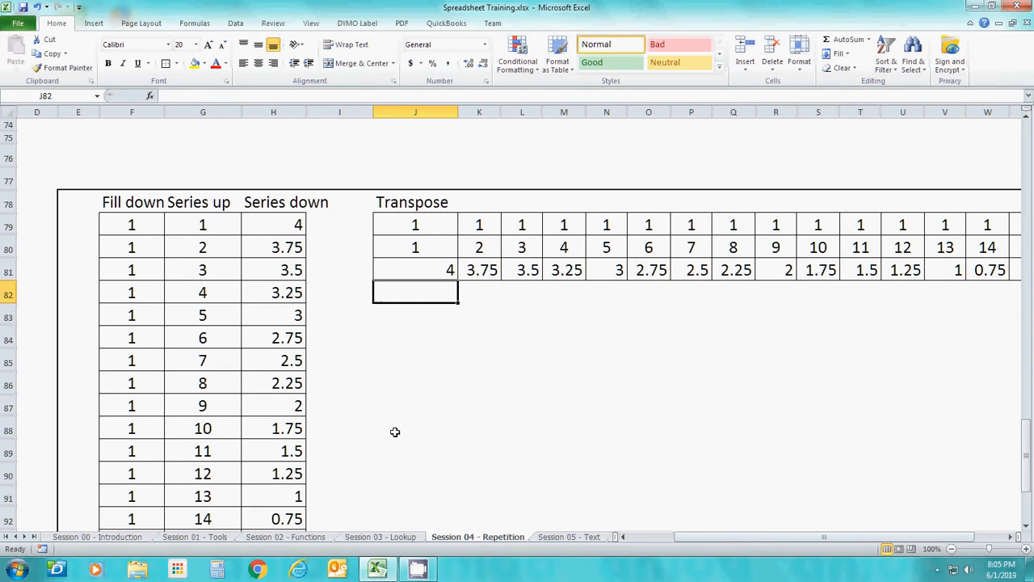
key("Left")
key("Left")
key("Left")
key("Left")
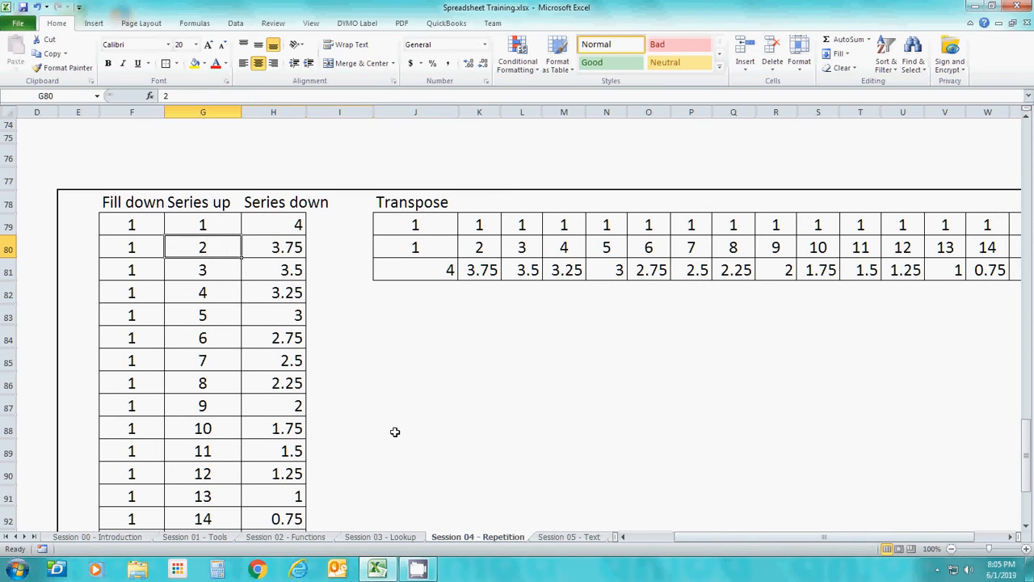
key("Up")
key("shift+Down")
key("Up")
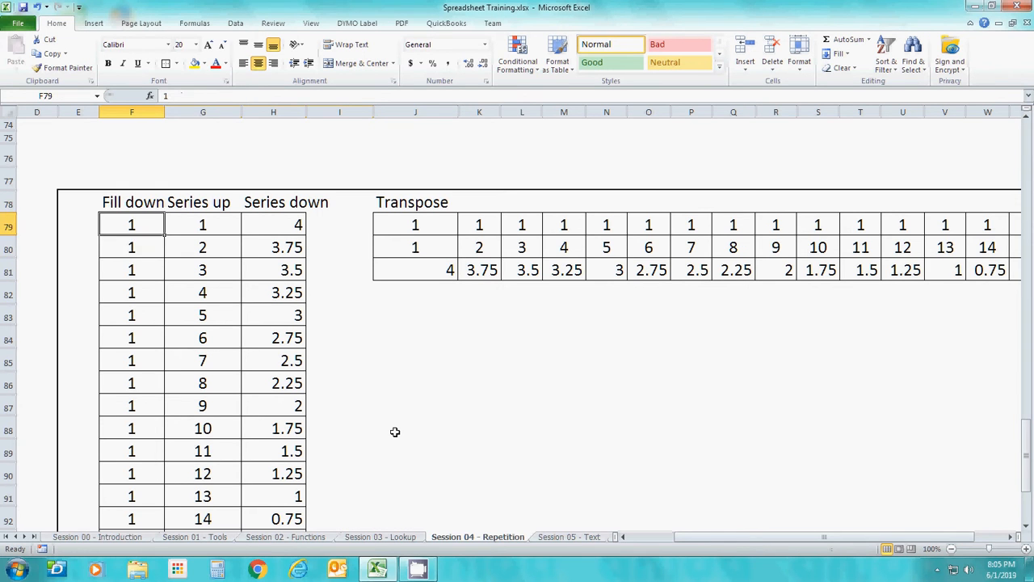
key("Down")
key("shift+Down")
key("shift+Down")
key("shift+Down")
key("shift+Down")
key("shift+Down")
key("shift+Down")
key("shift+Down")
key("shift+Down")
key("shift+Down")
key("shift+Down")
key("shift+Down")
key("shift+Down")
key("shift+Down")
key("shift+Down")
key("shift+Down")
key("shift+Down")
key("shift+Down")
key("shift+Down")
key("shift+Down")
key("shift+Right")
key("shift+Right")
key("shift+Up")
key("shift+Up")
key("shift+Up")
key("shift+Up")
key("shift+Up")
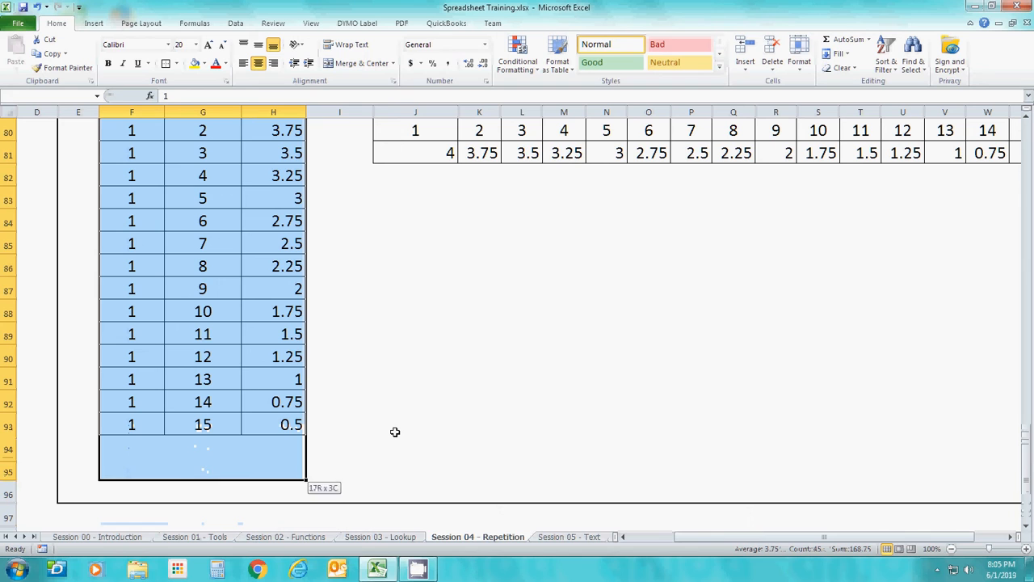
right_click(394, 431)
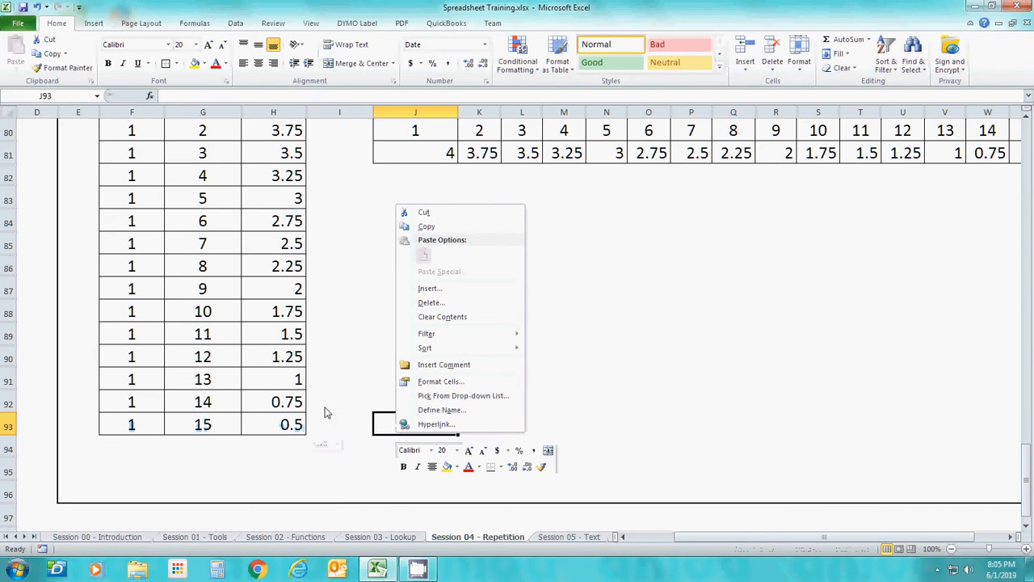
key("Escape")
Copy the Fill down, Series up and Series down data in F79 through H93
left_click(274, 428)
key("shift+Left")
key("shift+Left")
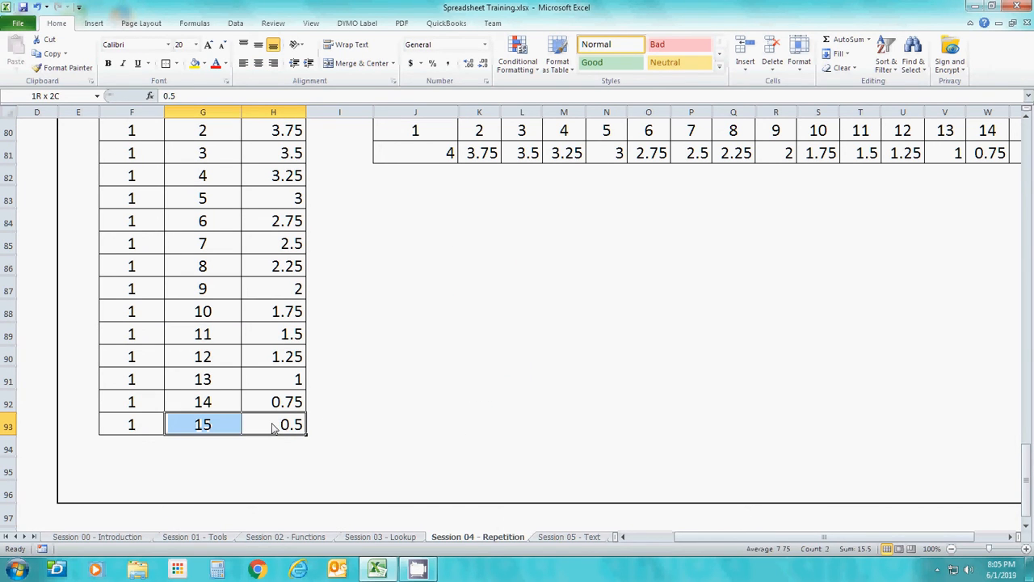
key("shift+Up")
key("shift+Up")
key("shift+Up")
key("shift+Up")
key("shift+Up")
key("shift+Up")
key("shift+Up")
key("shift+Up")
key("shift+Up")
key("shift+Up")
key("shift+Up")
key("shift+Up")
key("shift+Up")
key("shift+Up")
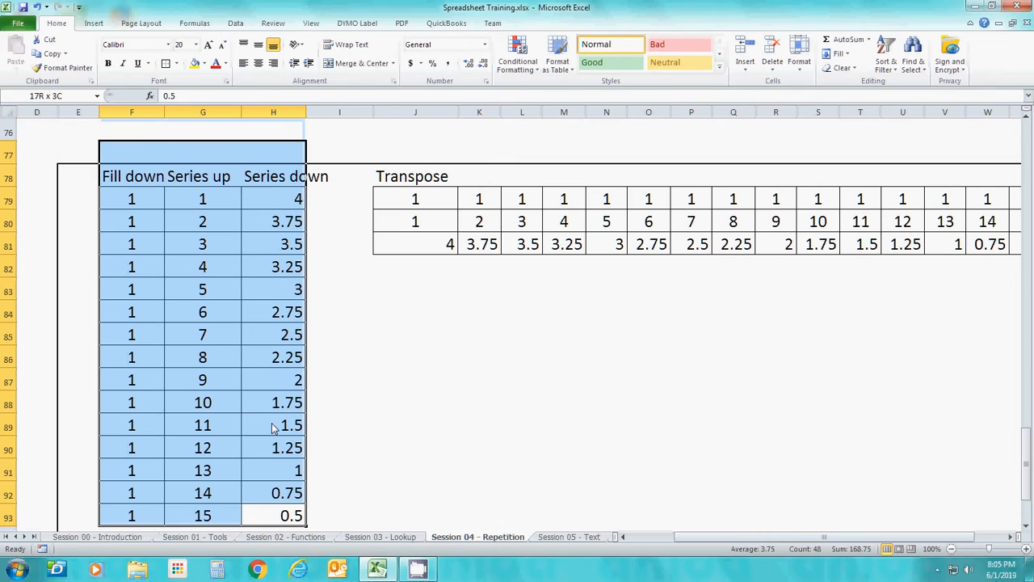
right_click(252, 377)
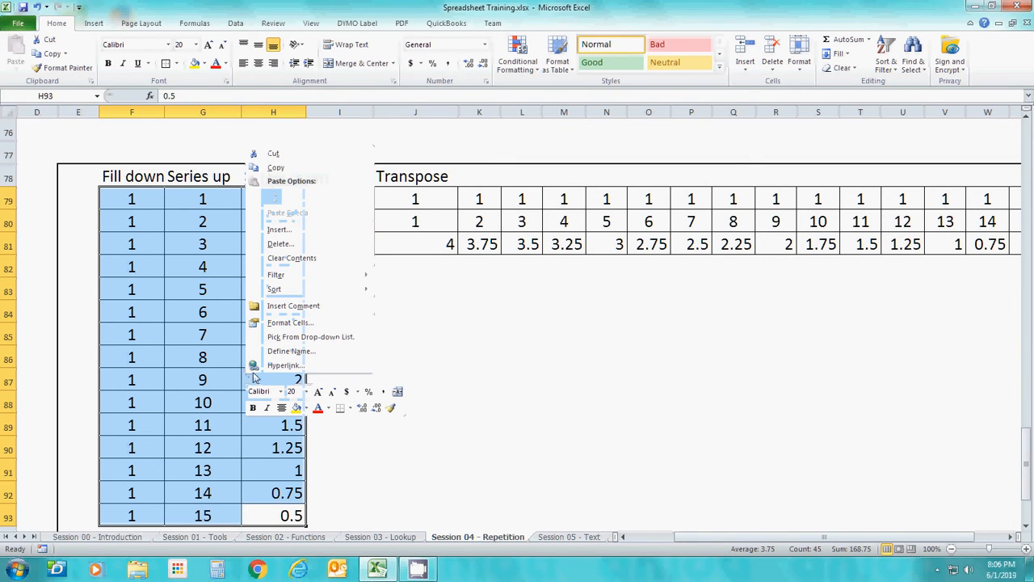
left_click(296, 166)
Paste the copied columns transposed into rows, starting at J86
left_click(424, 359)
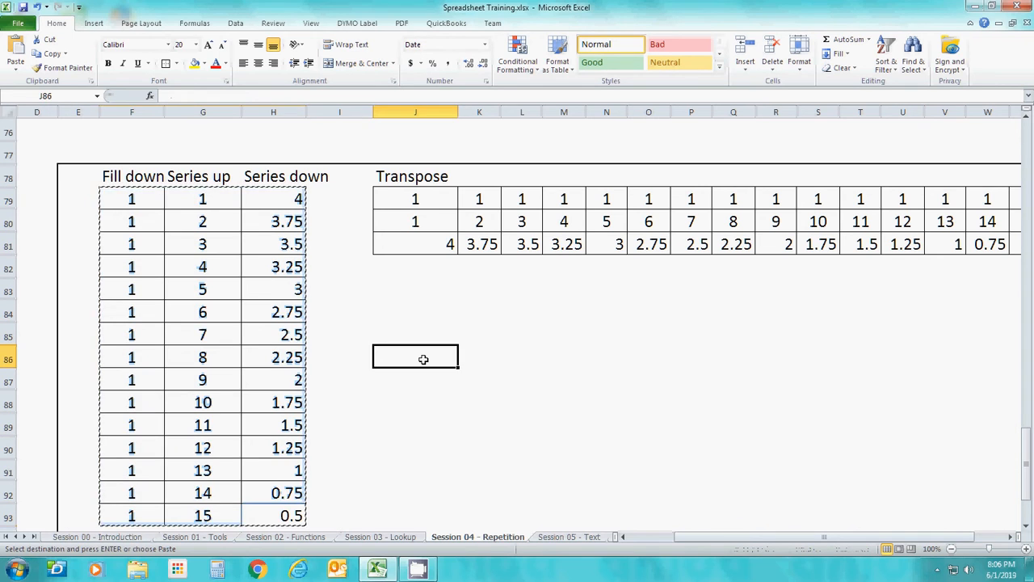
right_click(425, 363)
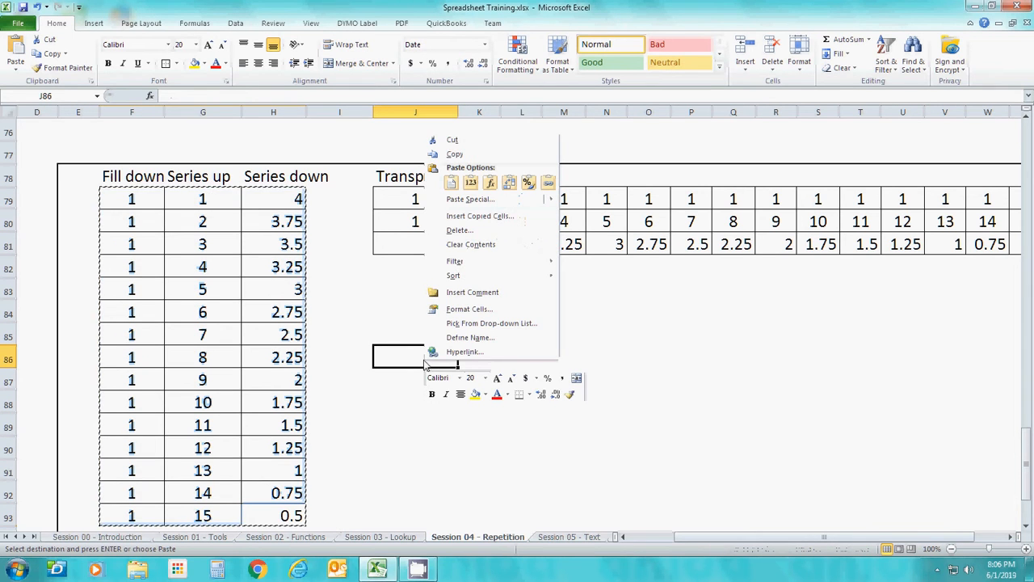
left_click(514, 186)
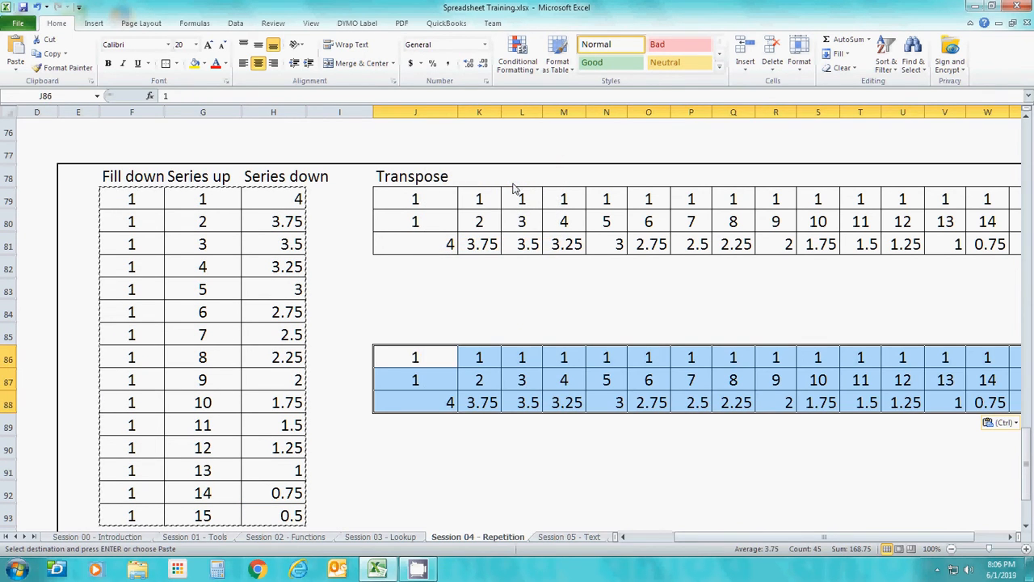
Examine the transposed rows 86 through 88 across columns J to X against the original columns
left_click(489, 436)
key("Up")
key("Up")
key("Left")
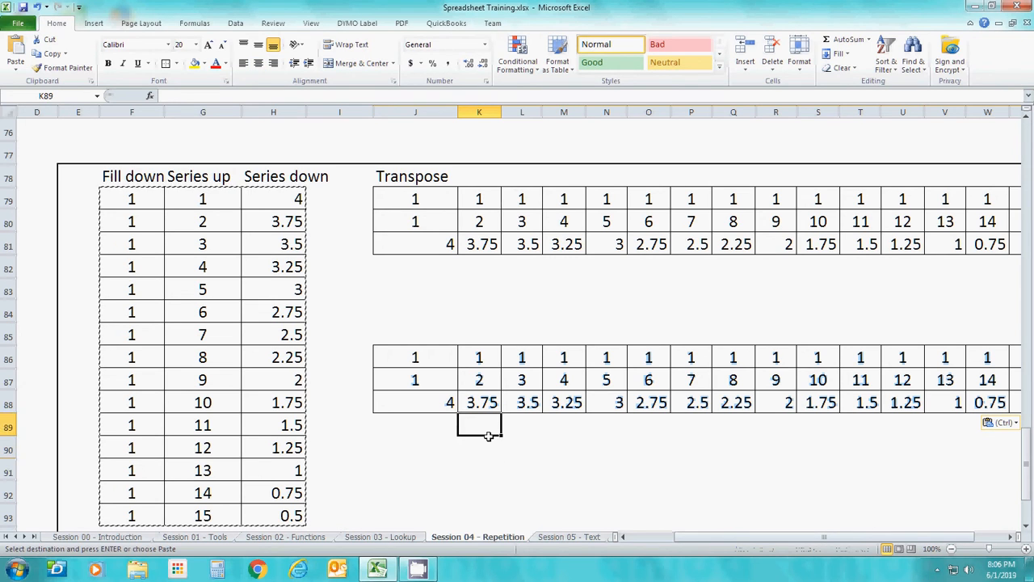
key("Right")
key("Right")
key("Right")
key("Right")
key("Right")
key("Right")
key("Right")
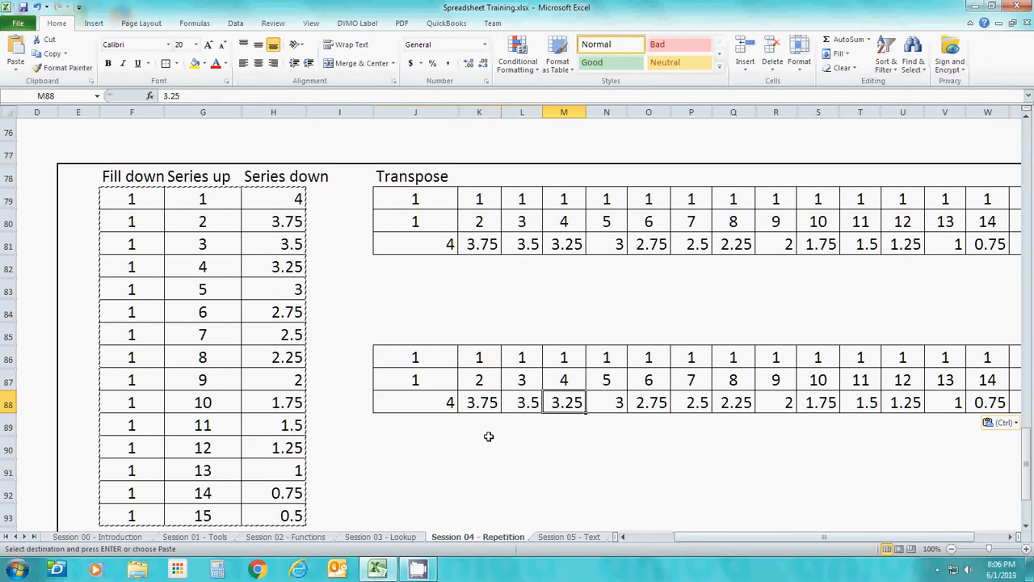
key("Right")
key("Right")
key("Right")
key("Right")
key("Right")
key("Right")
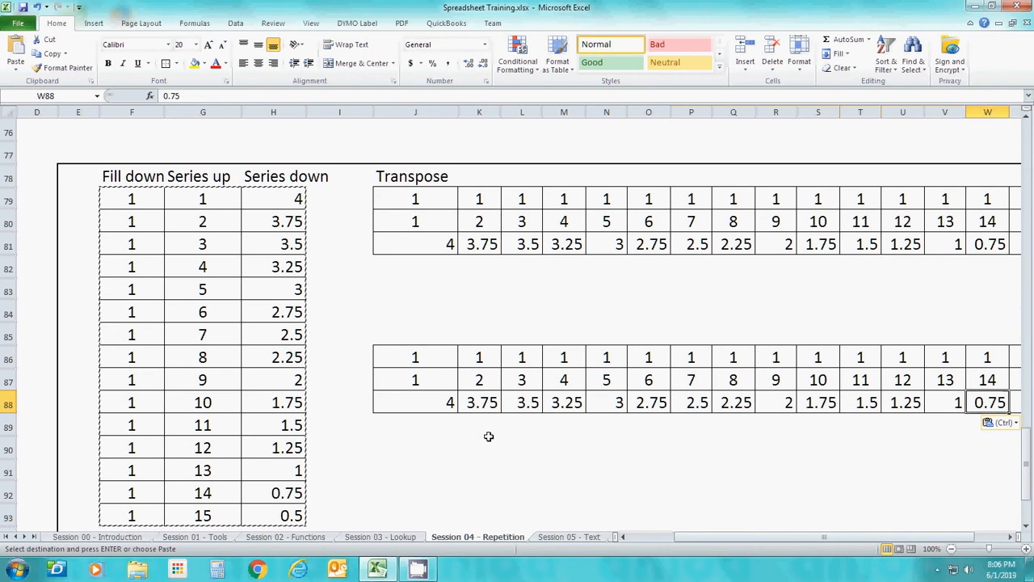
key("Up")
key("Left")
key("Left")
key("Left")
key("Left")
key("Left")
key("Left")
key("Left")
key("Left")
key("Left")
key("Left")
key("Left")
key("Left")
key("Left")
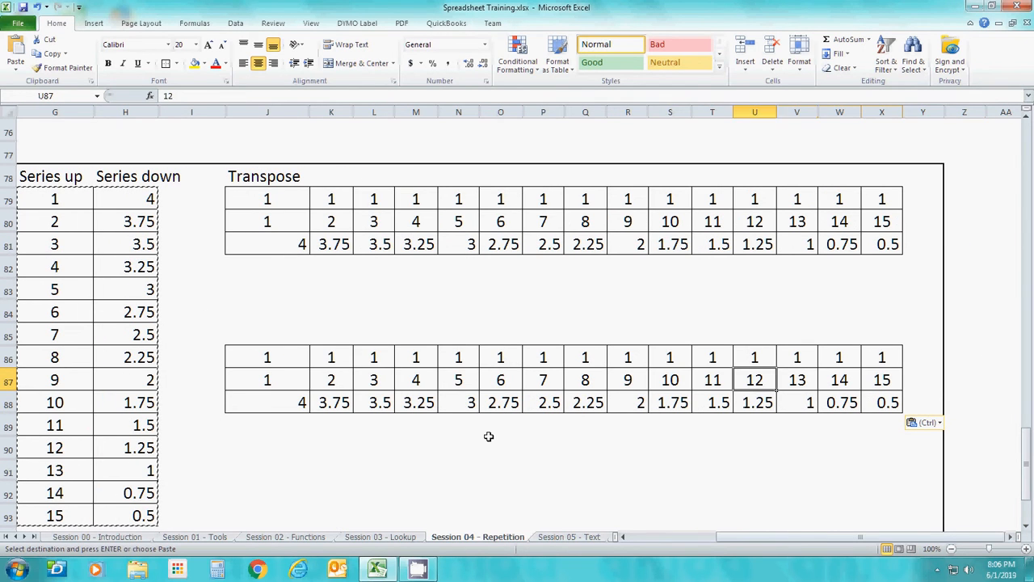
key("Left")
key("Left")
key("Left")
key("Left")
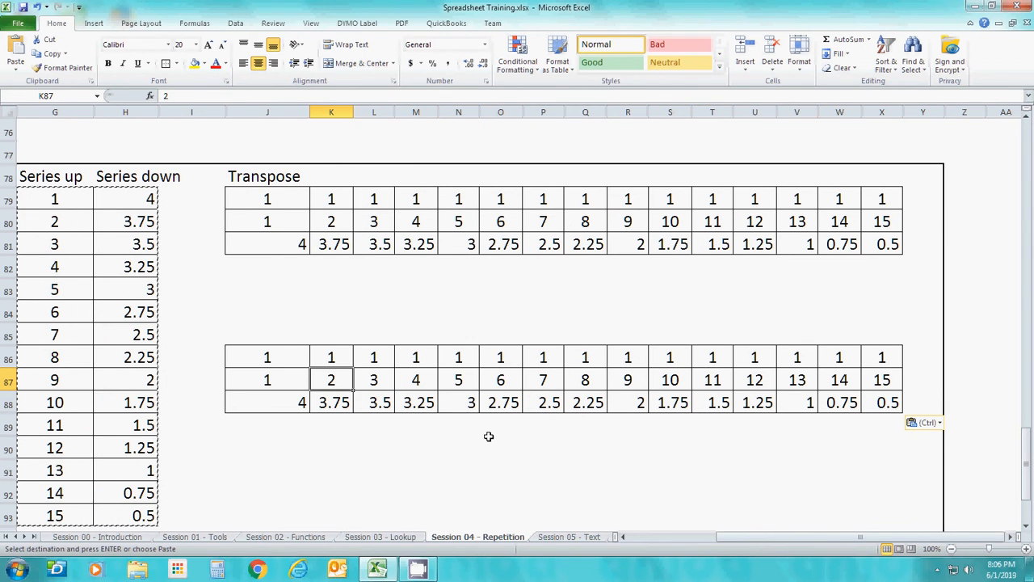
key("Right")
key("Right")
key("Right")
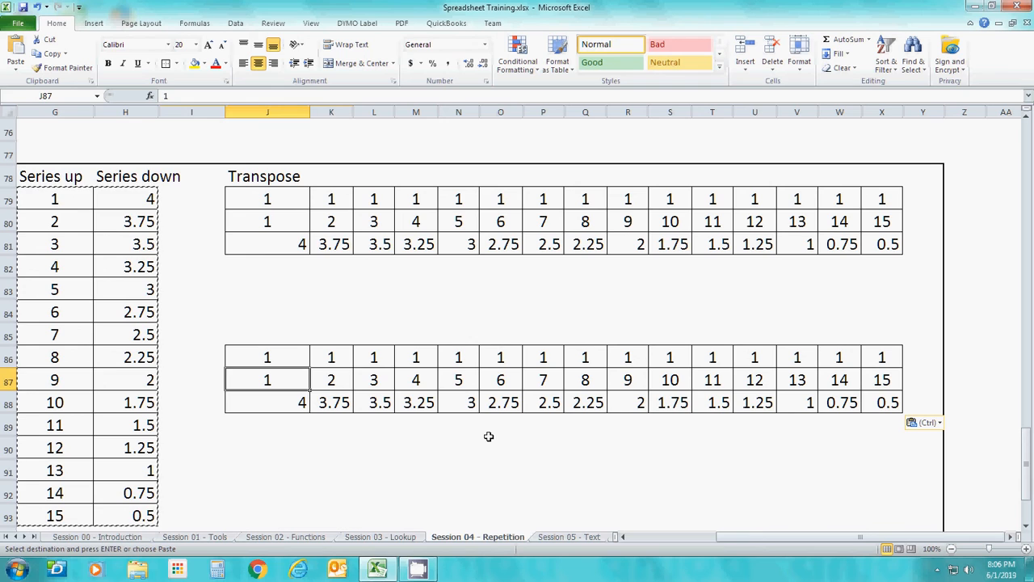
key("Down")
key("Up")
key("Up")
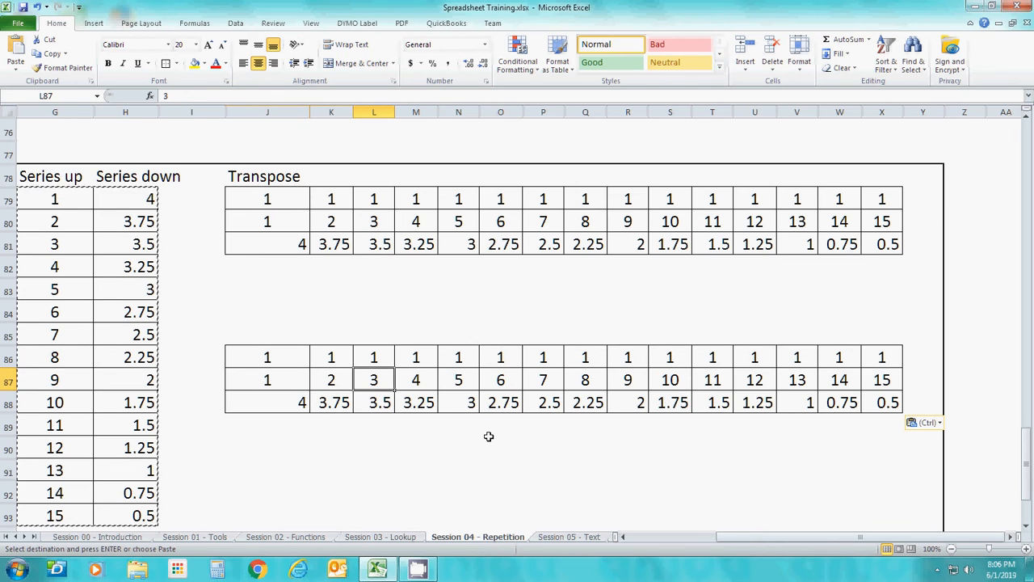
Clear the contents of the pasted transpose example in J86 through X88
key("Left")
key("Left")
key("Left")
key("Right")
key("shift+Down")
key("shift+Down")
key("shift+Right")
key("shift+Right")
key("shift+Right")
key("shift+Right")
key("shift+Right")
key("shift+Right")
key("shift+Right")
key("shift+Right")
key("shift+Right")
key("shift+Right")
key("shift+Right")
key("shift+Right")
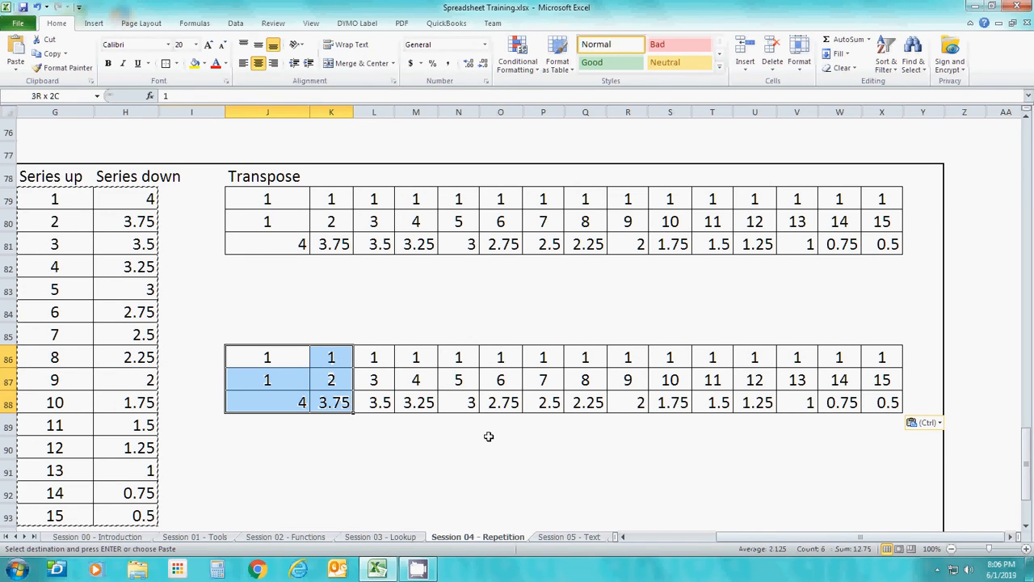
key("shift+Right")
key("shift+Right")
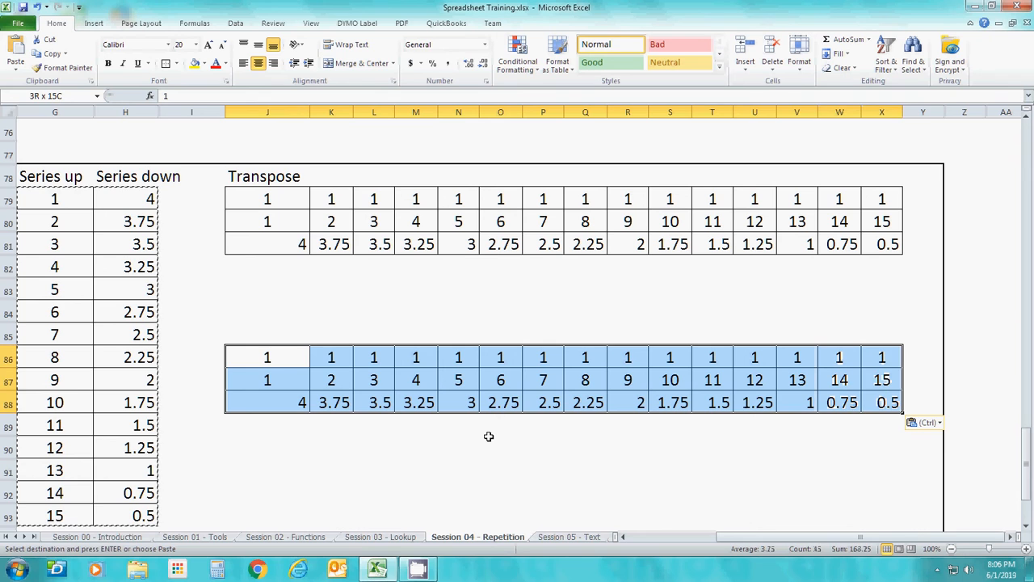
key("Delete")
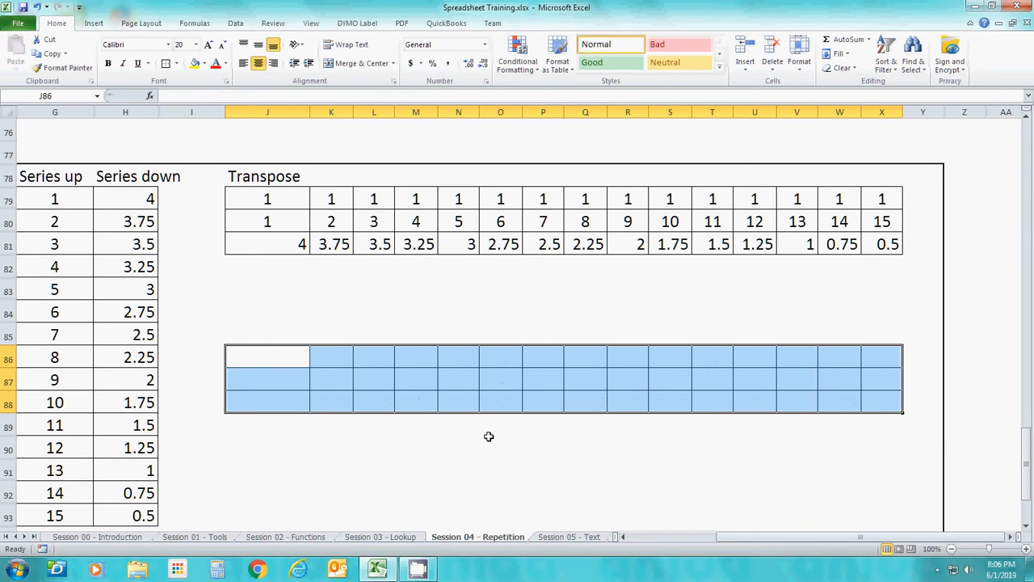
key("Left")
key("Left")
key("Left")
key("Left")
key("Left")
key("Left")
key("Left")
key("Left")
key("Right")
key("Down")
key("Down")
key("Down")
key("Down")
key("Down")
key("Down")
key("Down")
key("Down")
key("Down")
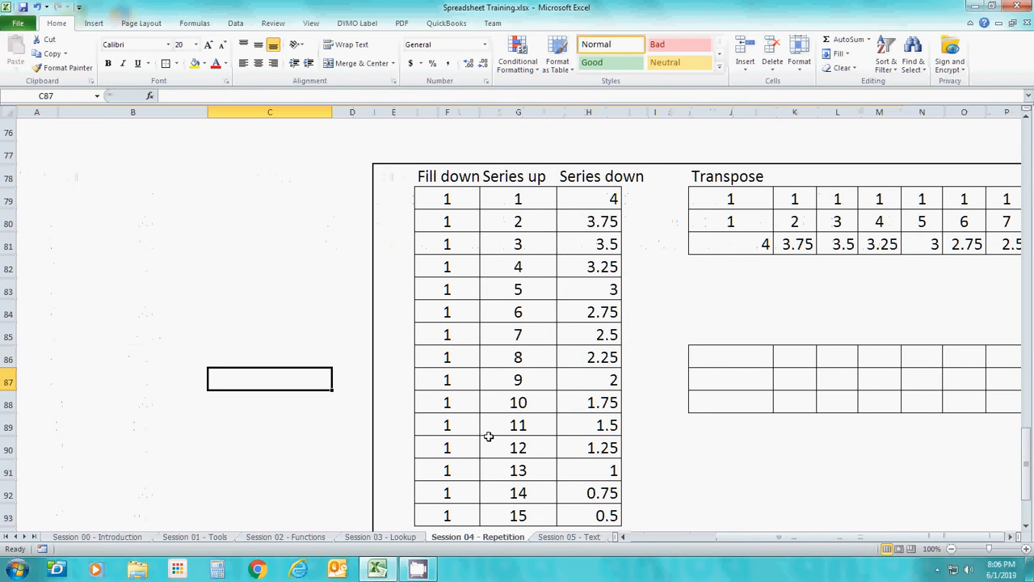
key("Up")
key("Up")
key("Right")
key("Right")
key("Right")
key("Right")
key("Right")
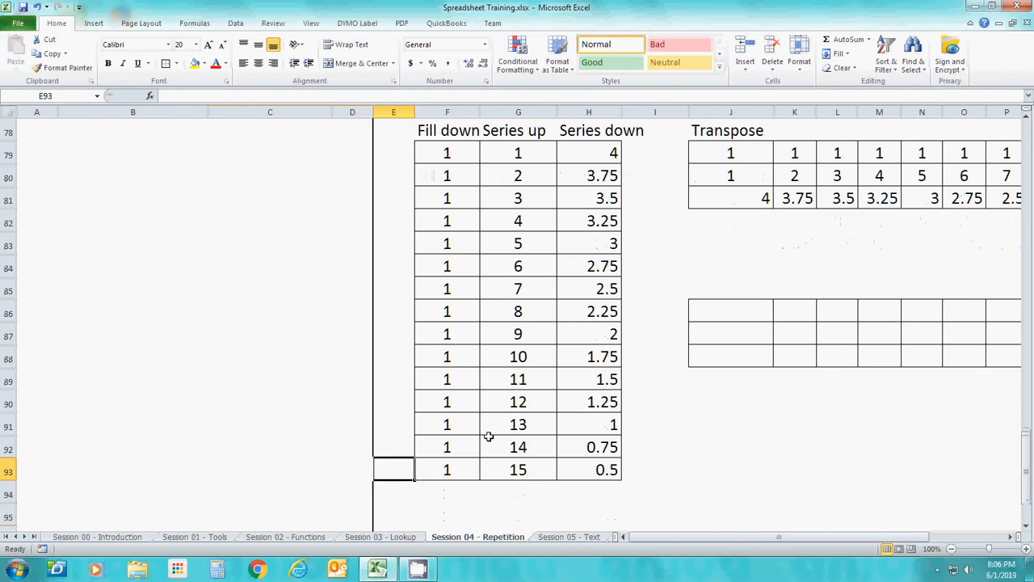
key("Up")
key("Up")
key("Up")
key("Up")
key("Up")
key("Up")
key("Up")
key("Up")
key("Up")
key("Up")
key("Up")
key("Up")
key("Up")
key("Up")
key("Up")
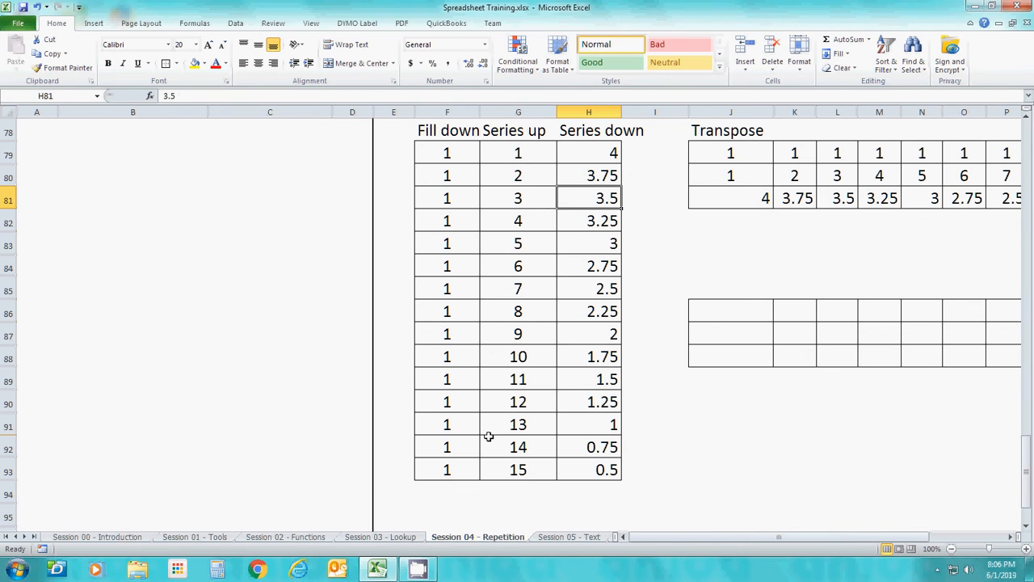
Sort the table F78 through H93, treating row 78 as headers, by Series down values from smallest to largest
key("Down")
key("Down")
key("Down")
key("Down")
key("Down")
key("Down")
key("Down")
key("Down")
key("Down")
key("Down")
key("Down")
key("Down")
key("Down")
key("Down")
key("Down")
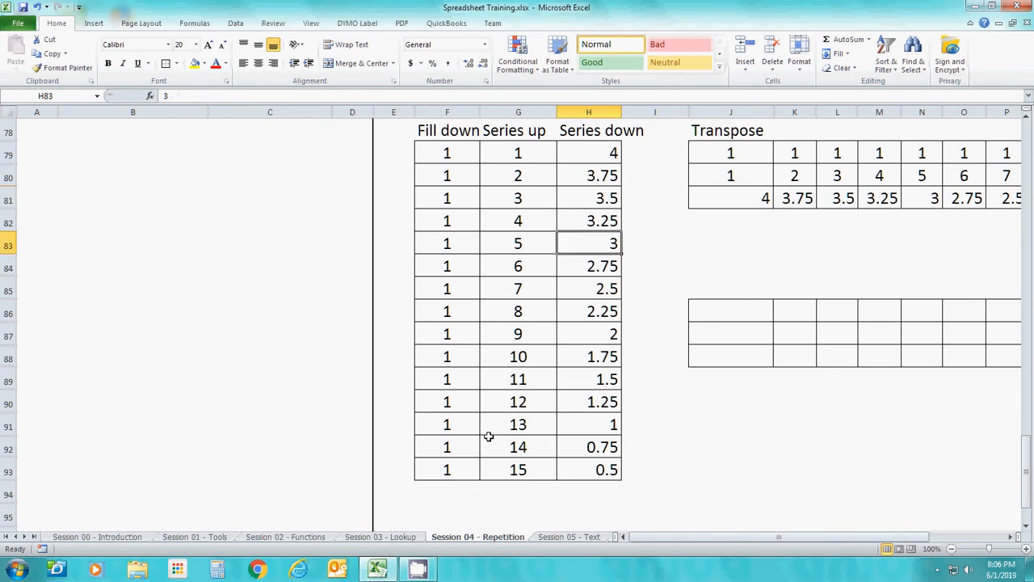
key("shift+Left")
key("shift+Left")
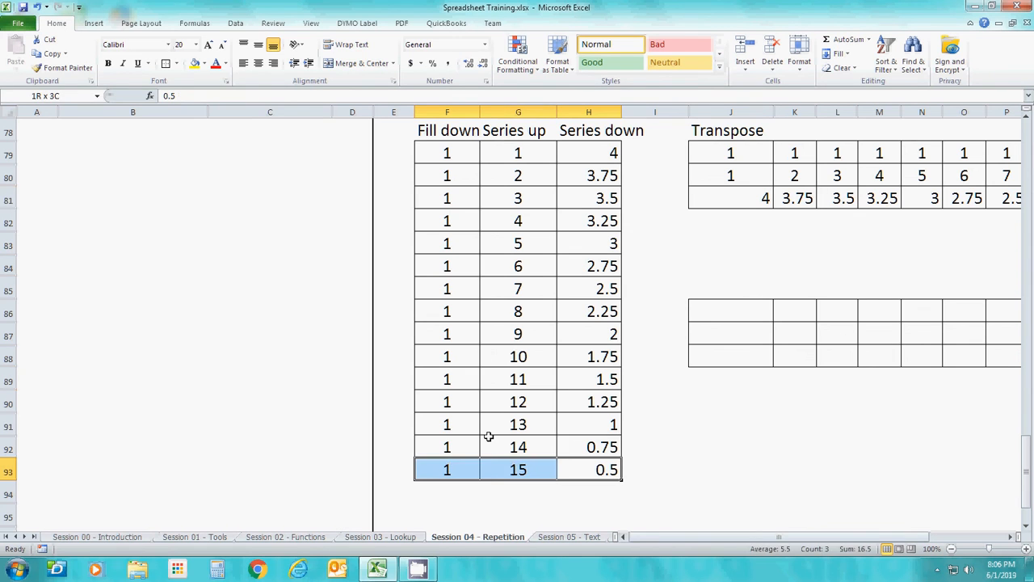
key("shift+Up")
key("shift+Up")
key("shift+Up")
key("shift+Up")
key("shift+Up")
key("shift+Up")
key("shift+Up")
key("shift+Up")
key("shift+Up")
key("shift+Up")
key("shift+Up")
key("shift+Up")
key("shift+Up")
key("shift+Up")
key("shift+Up")
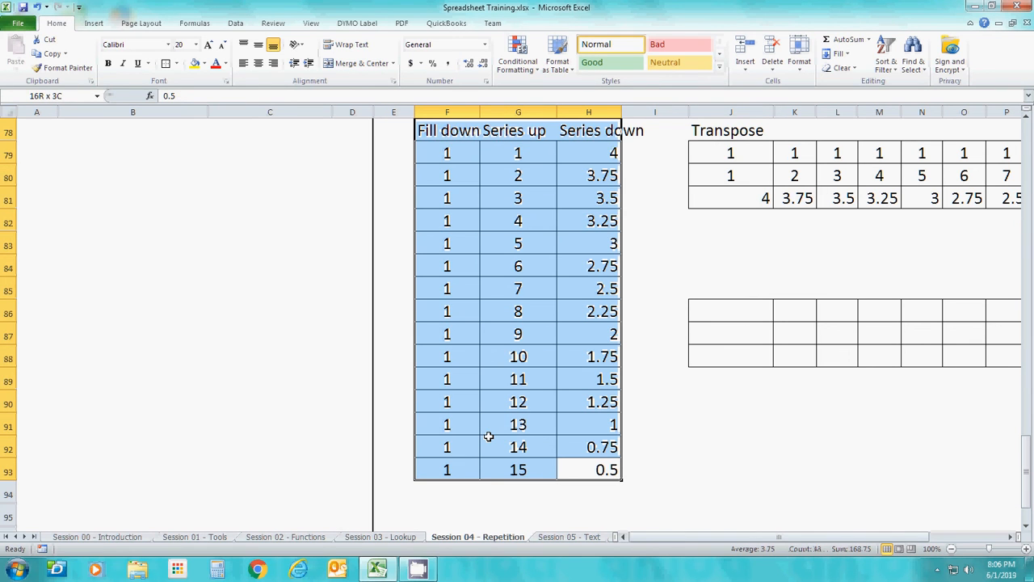
left_click(892, 76)
left_click(918, 113)
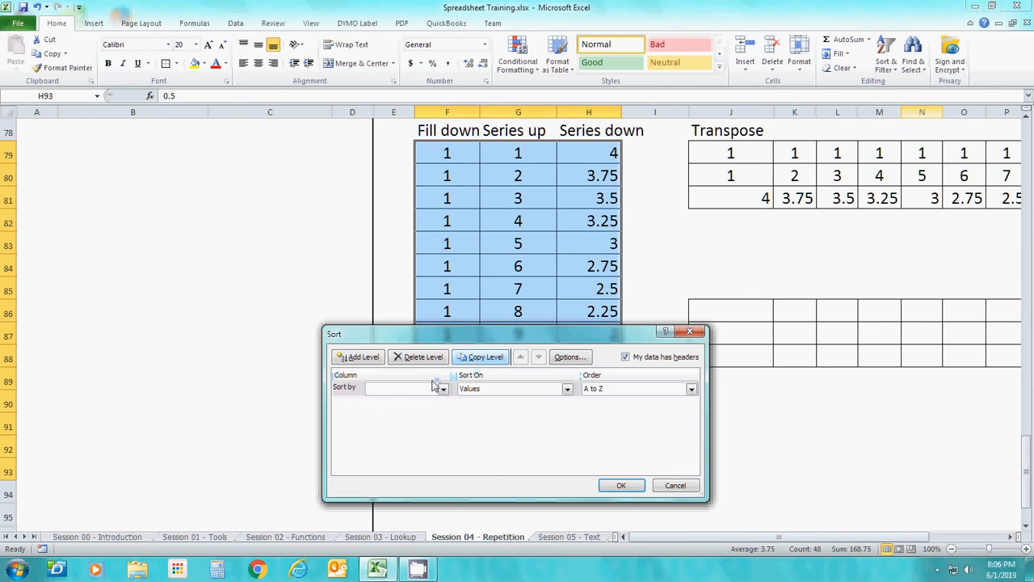
left_click(442, 391)
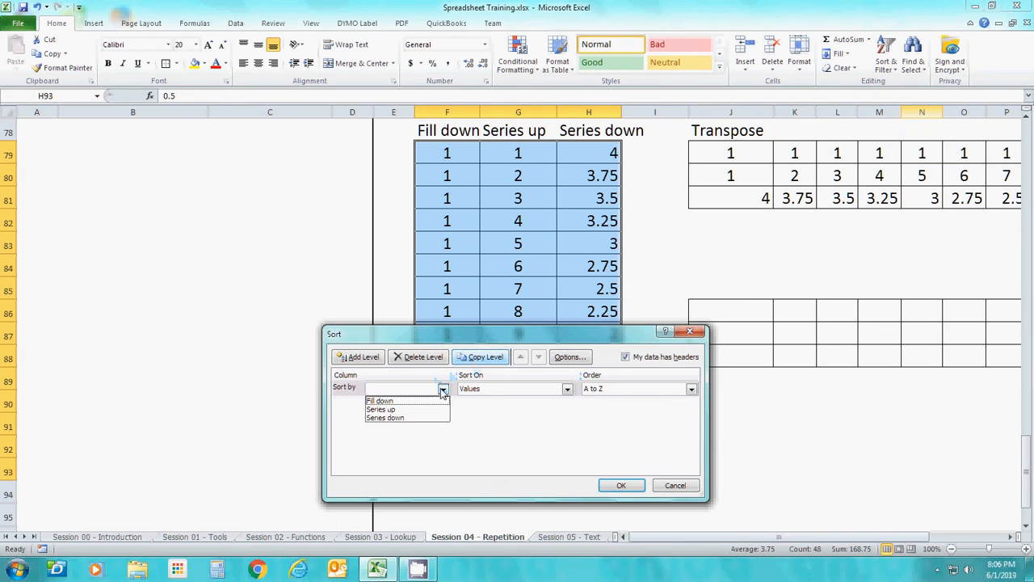
left_click(413, 418)
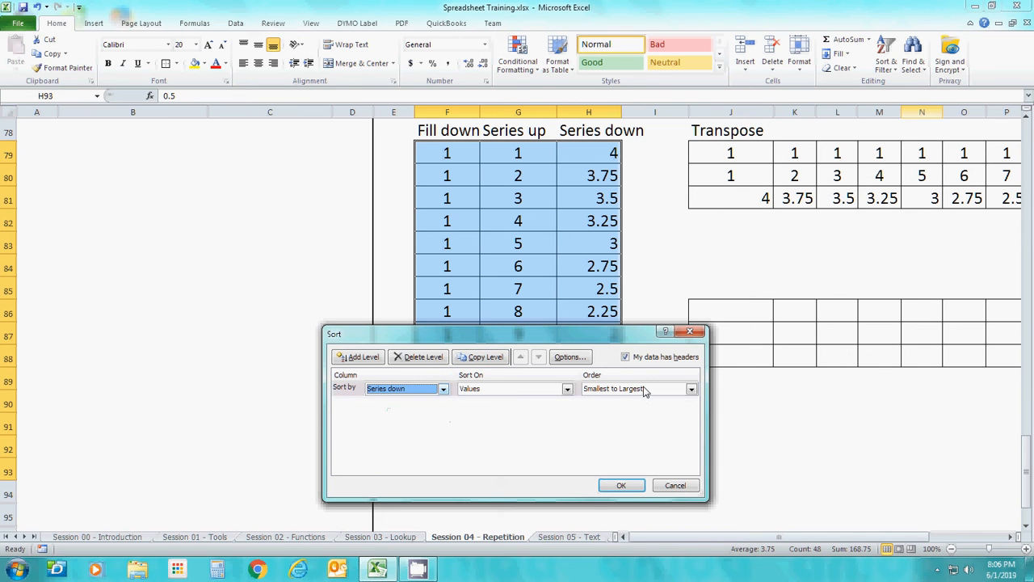
left_click(621, 485)
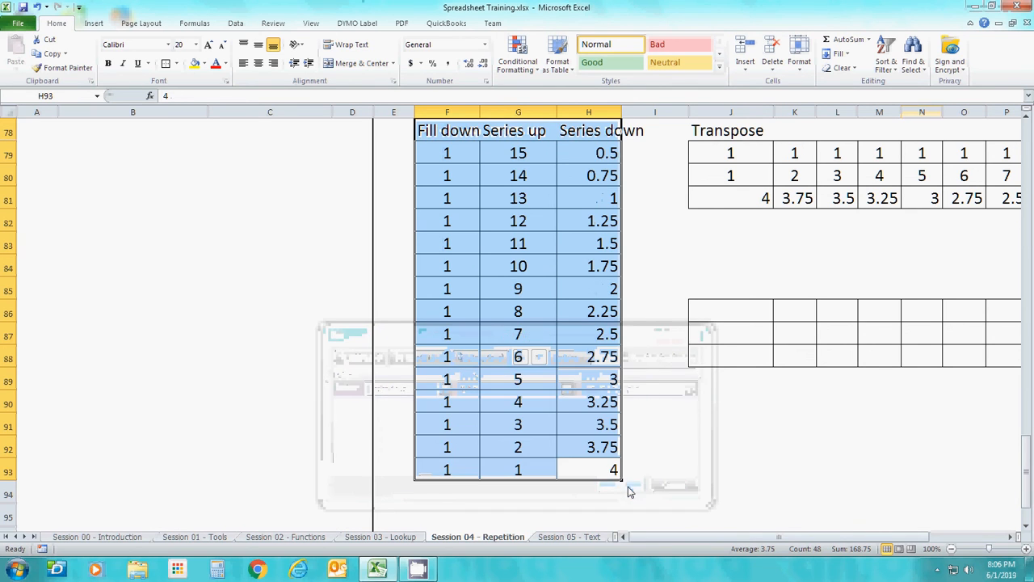
left_click(651, 356)
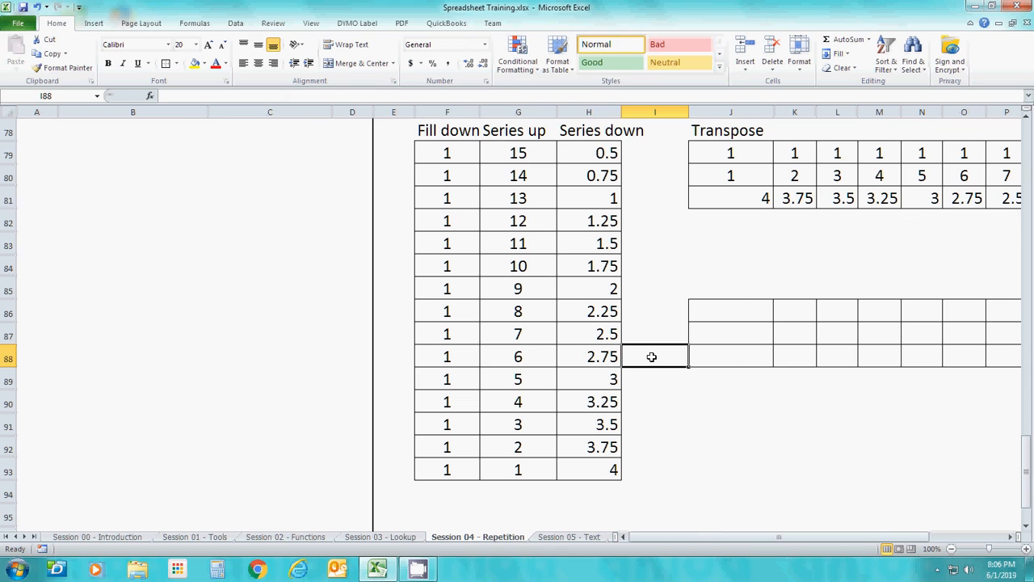
Examine the reordered Series up and Series down columns in rows 79 through 93
key("Up")
key("Up")
key("Up")
key("Up")
key("Up")
key("Up")
key("Up")
key("Up")
key("Up")
key("Left")
key("Left")
key("Up")
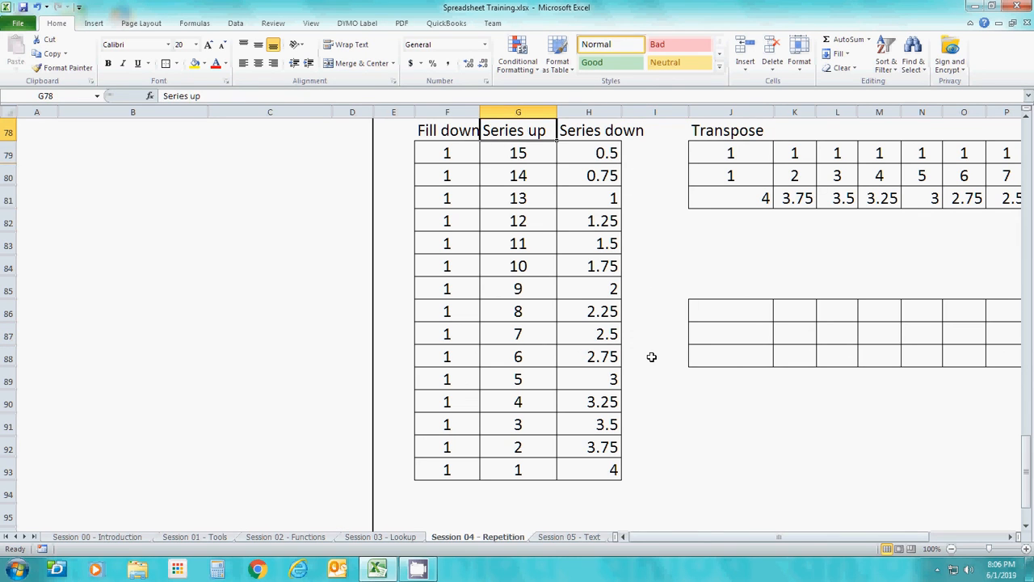
key("Down")
key("Down")
key("Down")
key("Down")
key("Right")
key("Right")
key("Up")
key("Up")
key("Up")
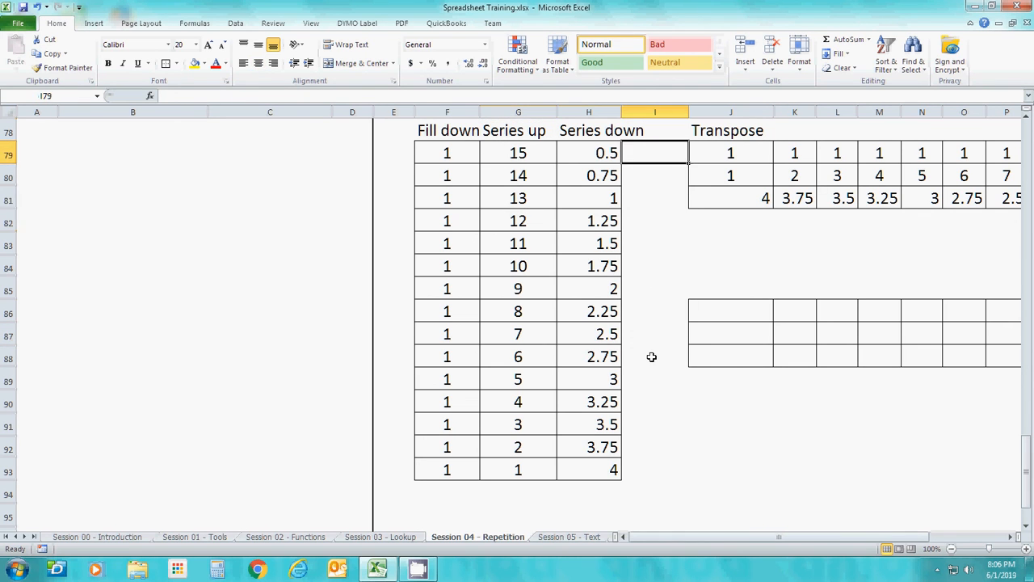
key("Left")
key("Down")
key("Down")
key("Down")
key("Down")
key("Down")
key("Down")
key("Down")
key("Down")
key("Down")
key("Down")
key("Down")
key("Down")
key("Down")
key("Down")
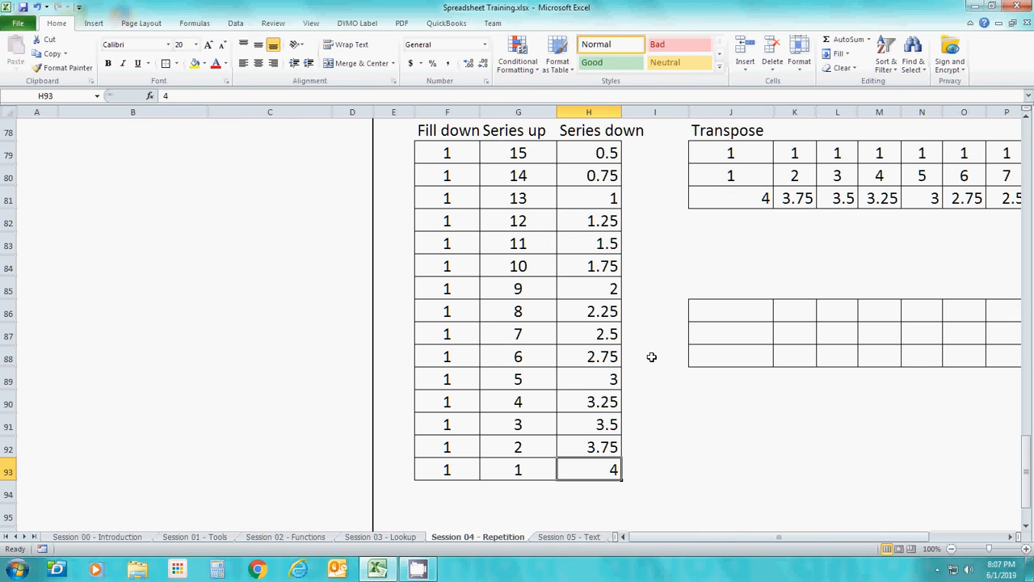
key("Down")
key("Down")
key("Down")
key("Down")
key("Down")
key("Down")
key("Down")
key("Down")
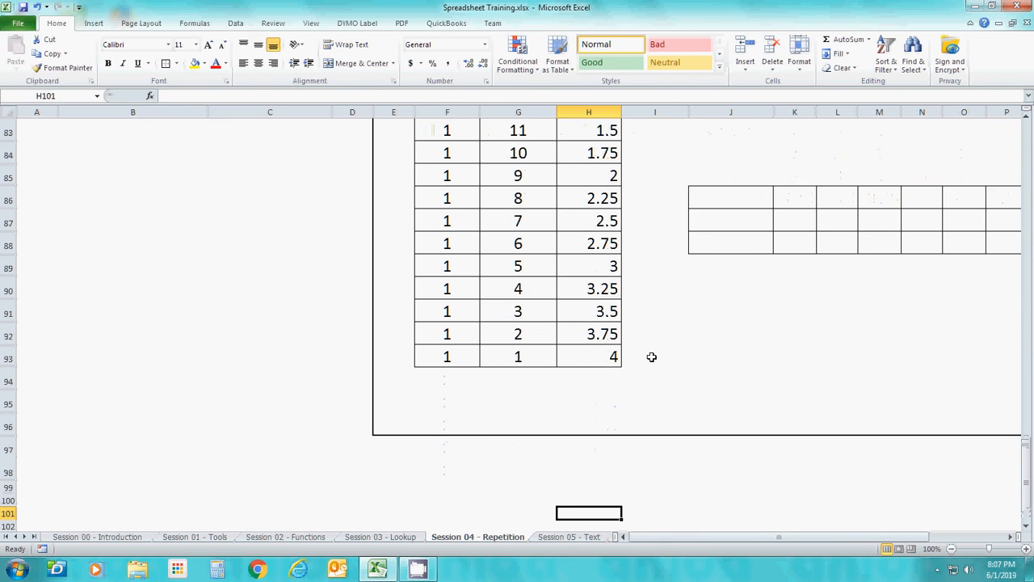
key("Down")
key("Down")
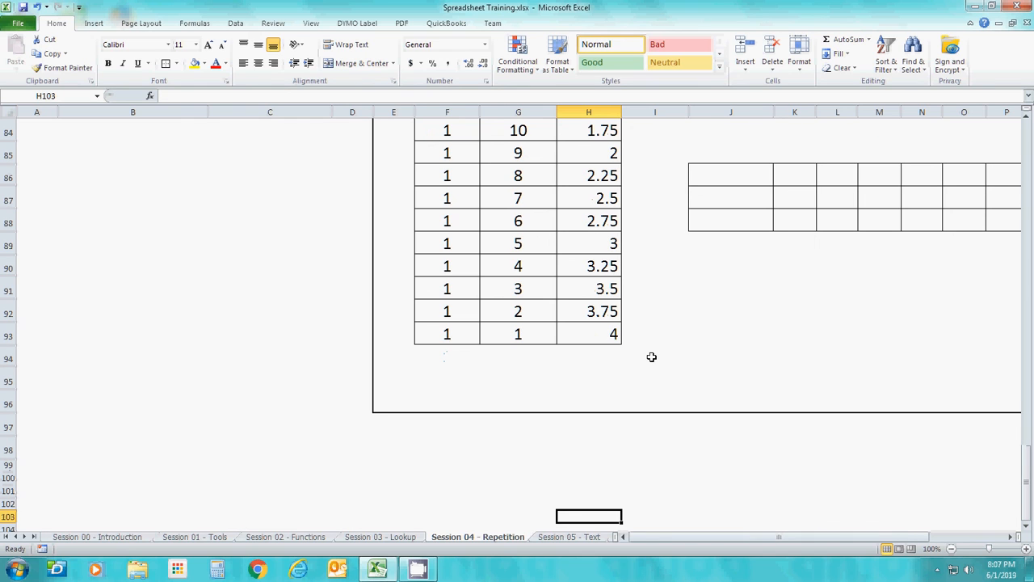